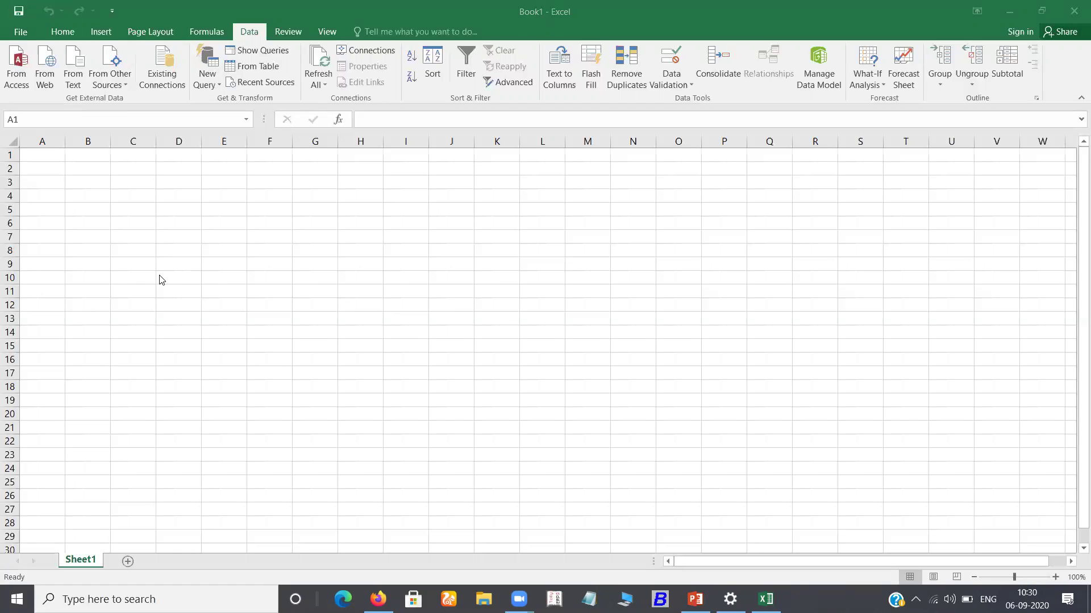
- Enter the column headings EMP ID in cell A1 and EMP NAME in cell B1
left_click(34, 151)
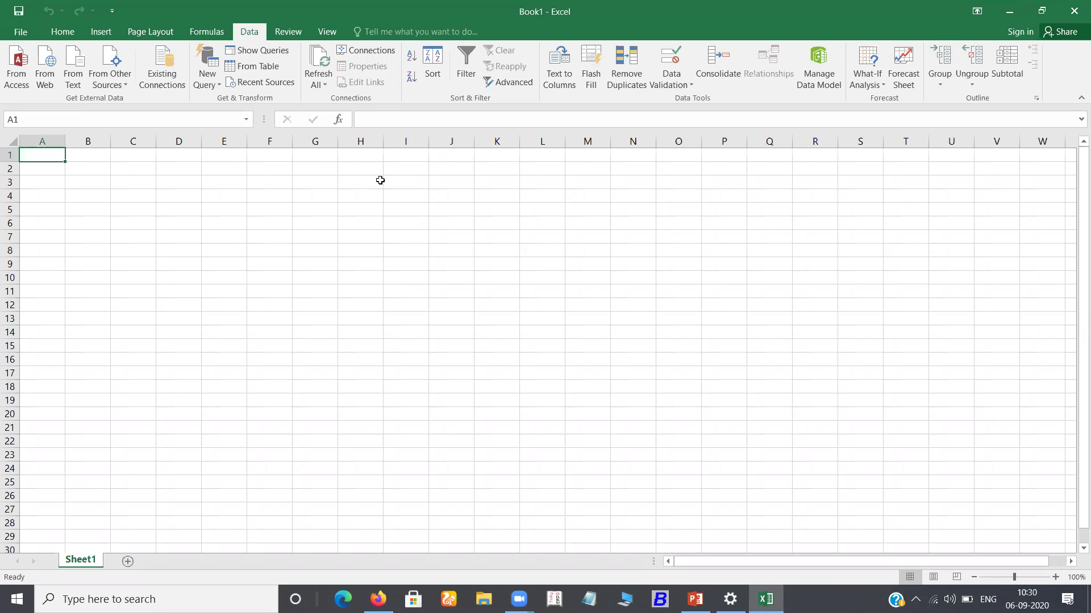
type("EMP ID")
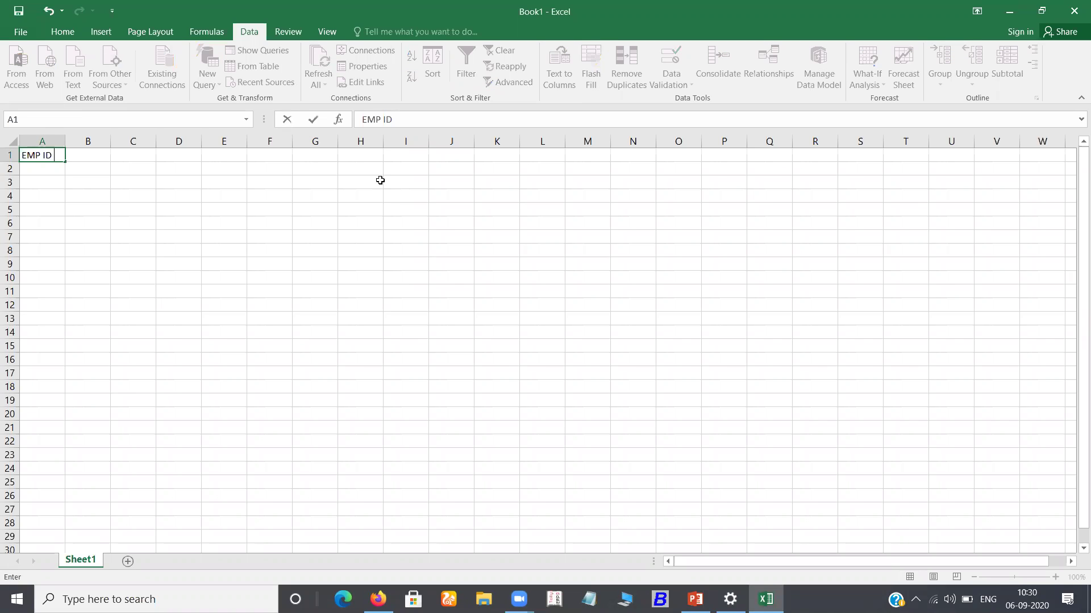
key("Tab")
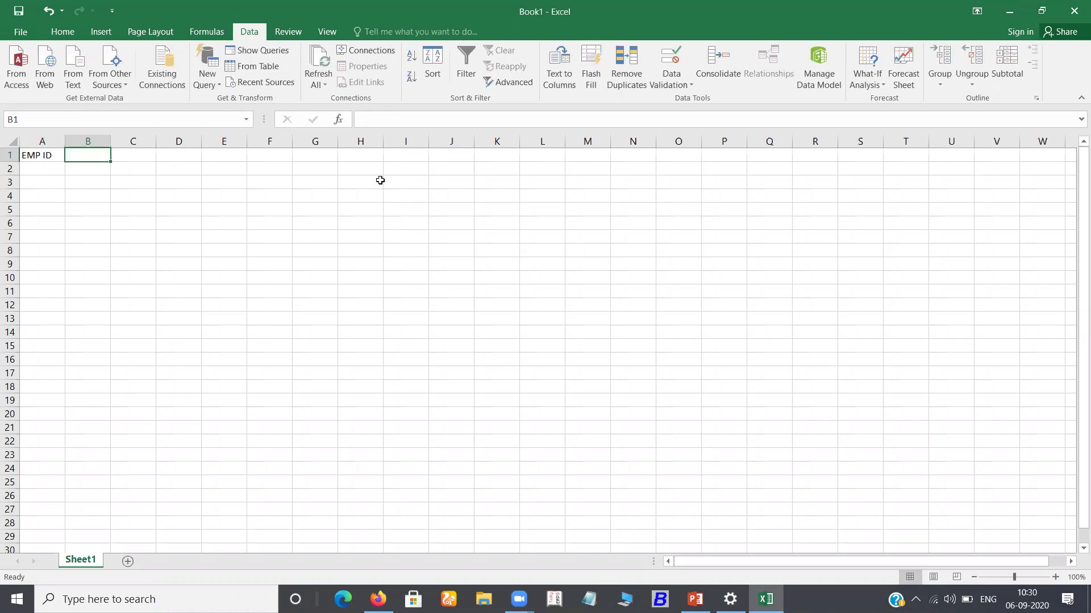
type("EMP NAME")
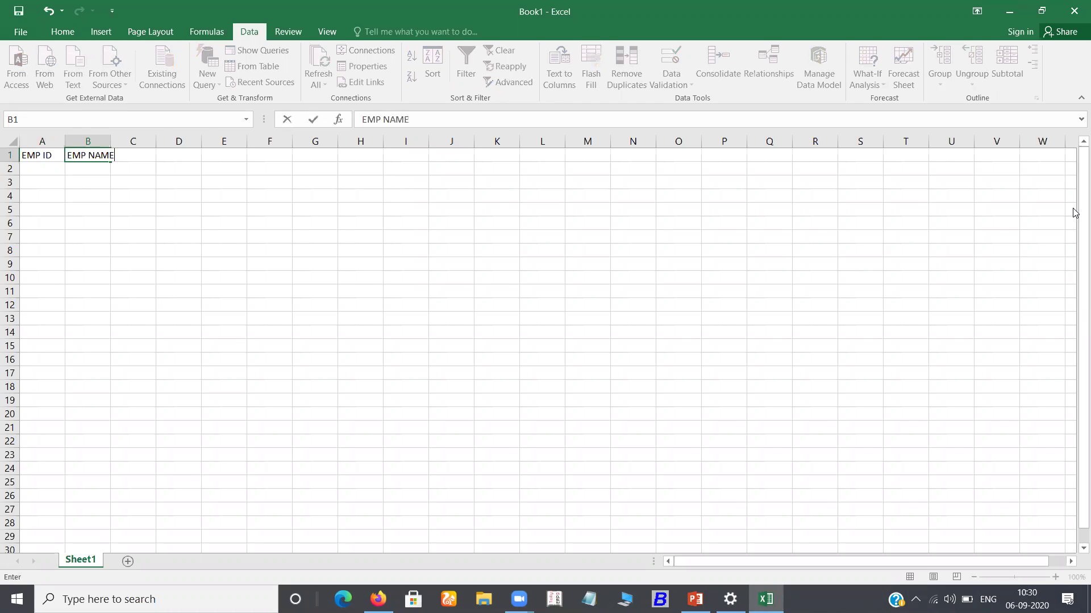
key("Tab")
- Enter the column headings DESIGNATION in cell C1 and SALARY in cell D1
type("DESIGNAT")
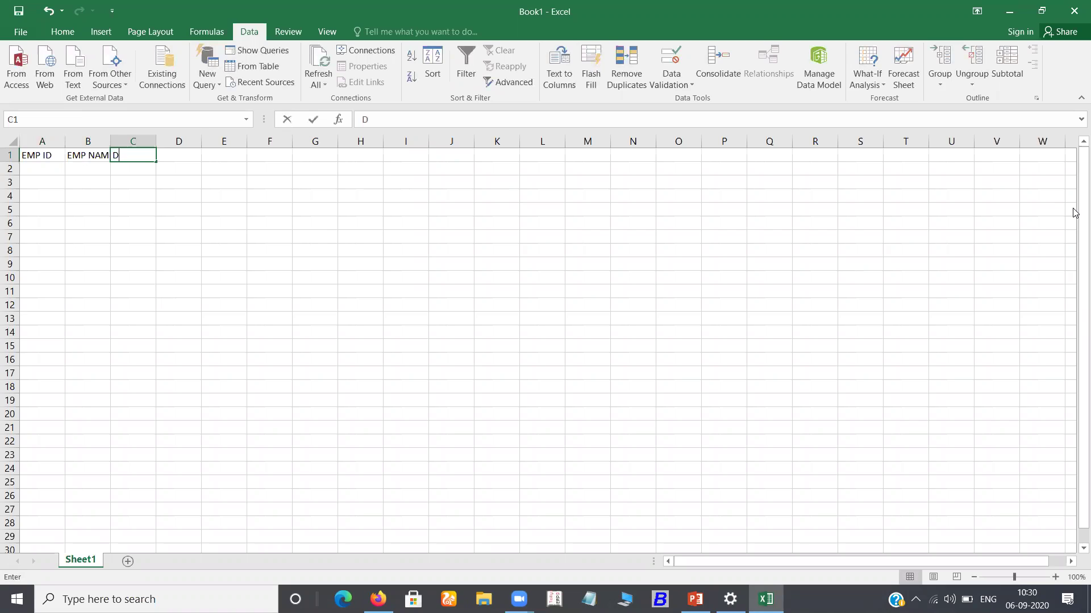
key("BackSpace")
key("BackSpace")
key("BackSpace")
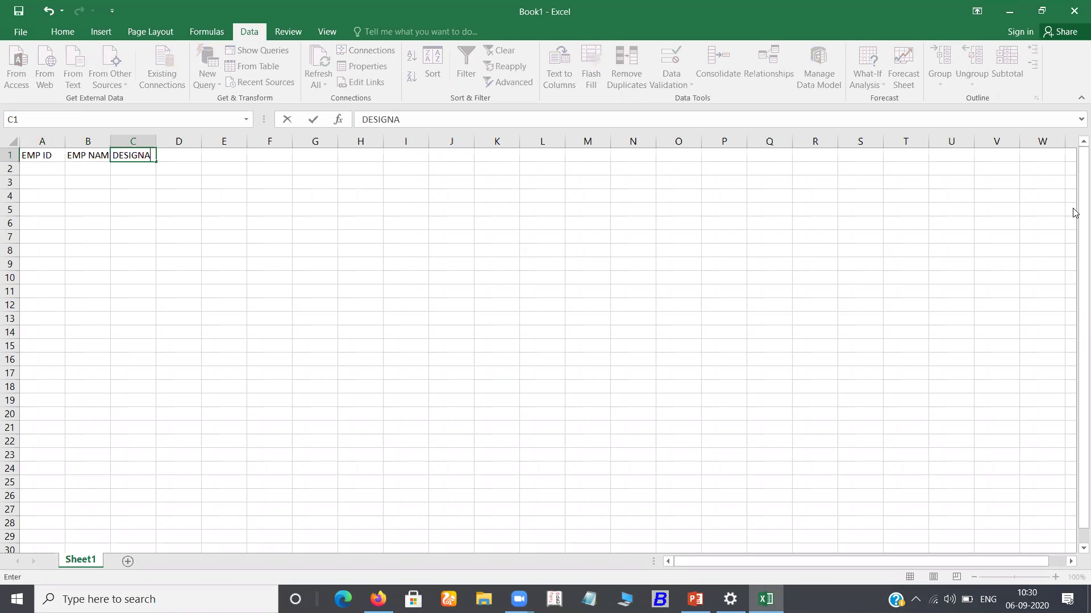
type("NATIONM")
key("BackSpace")
key("Tab")
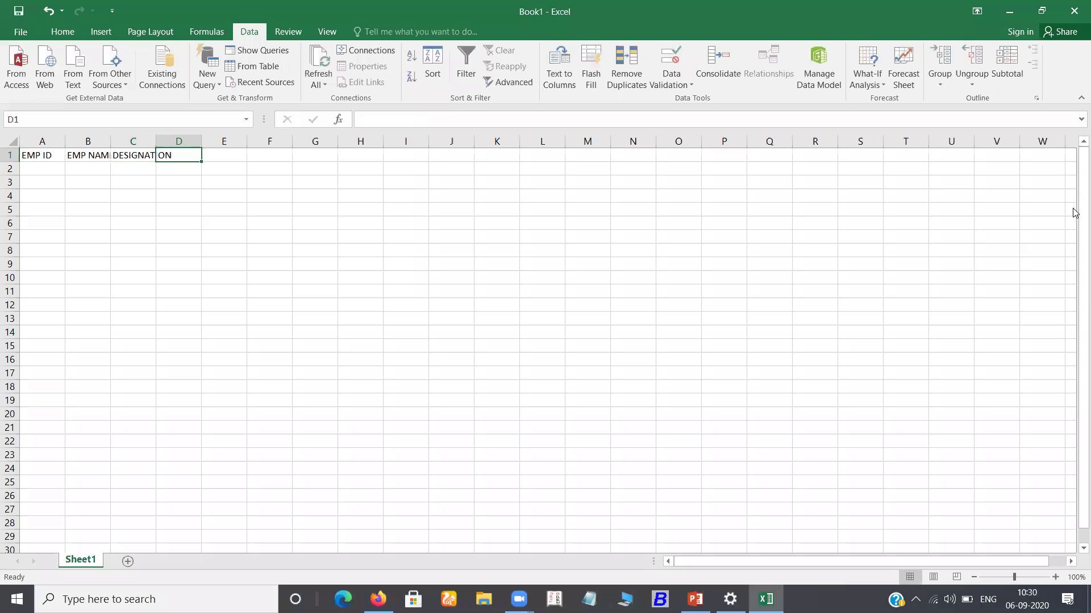
type("SALARY")
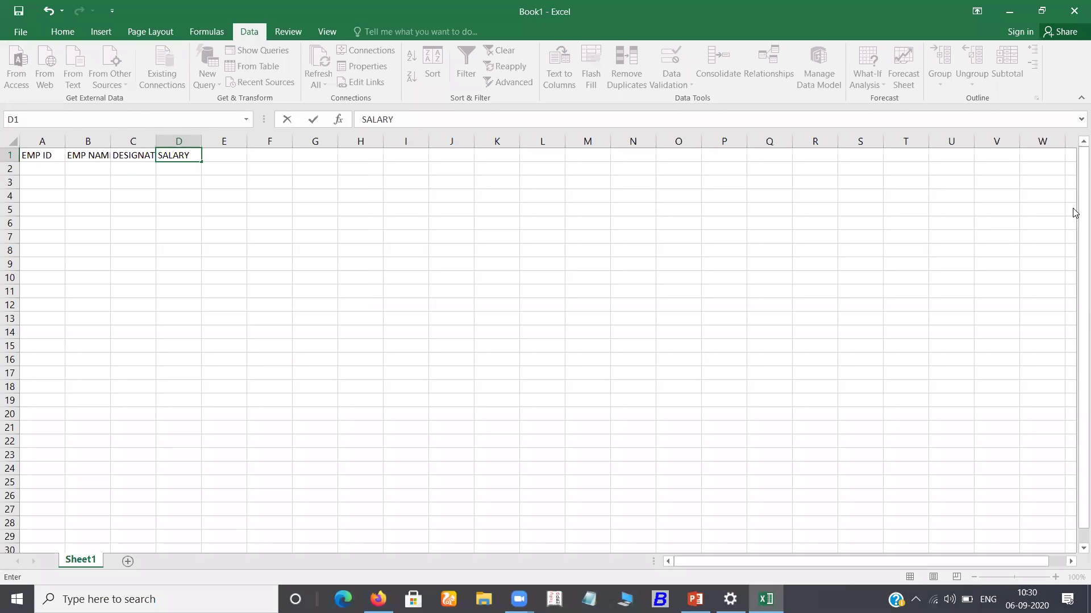
key("Tab")
- Enter four-digit employee IDs for the first four employees in cells A2 to A5
key("shift+Tab")
key("shift+Tab")
key("Return")
type("1214")
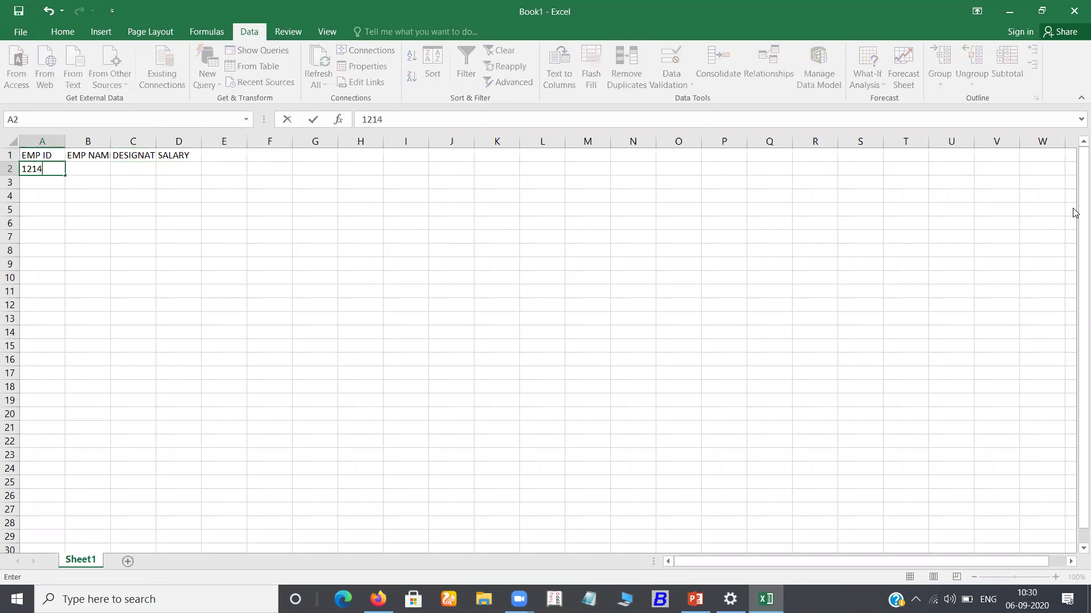
key("Return")
type("1470")
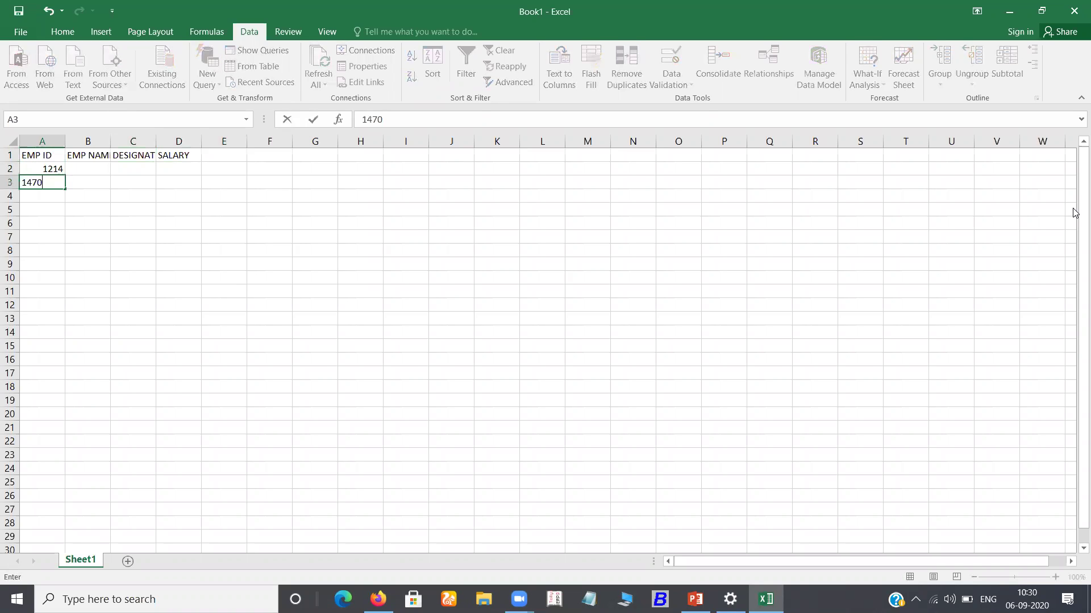
key("Return")
type("2580")
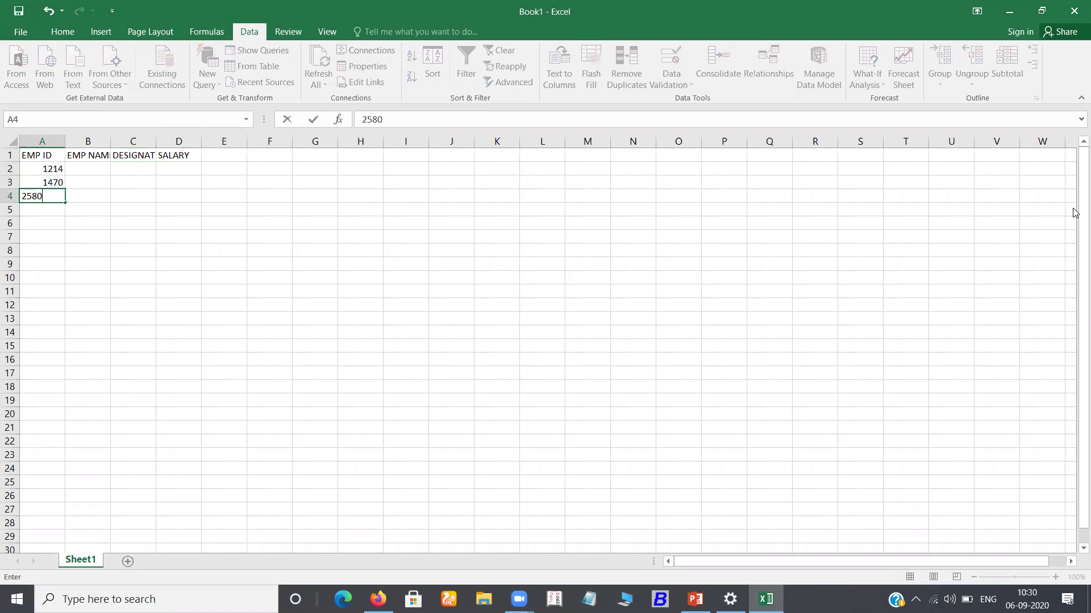
key("Return")
type("8945")
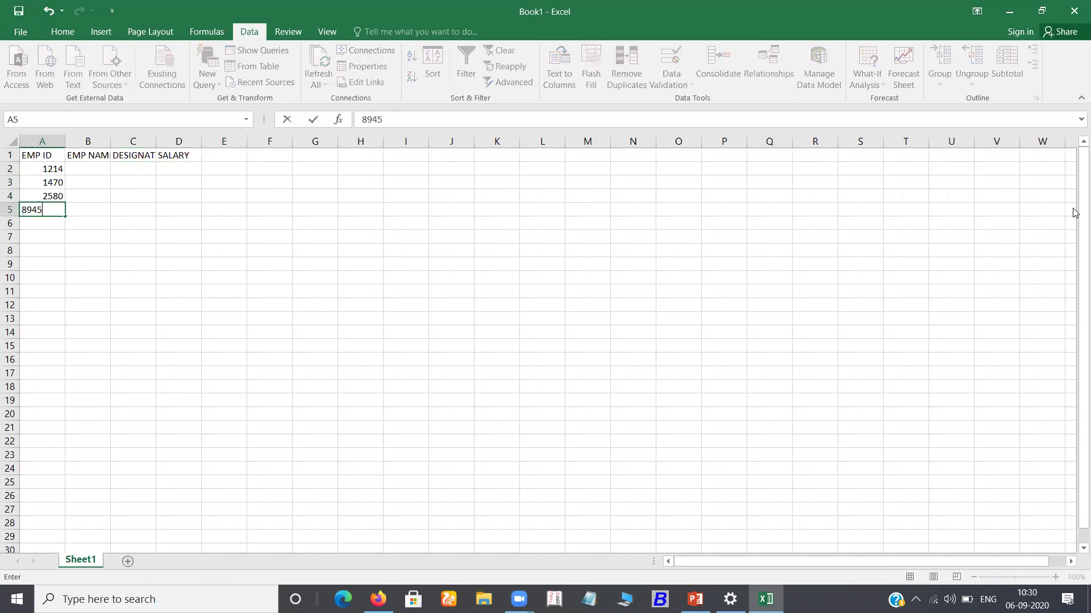
key("Return")
- Enter four-digit employee IDs for the remaining five employees in cells A6 to A10
type("1435")
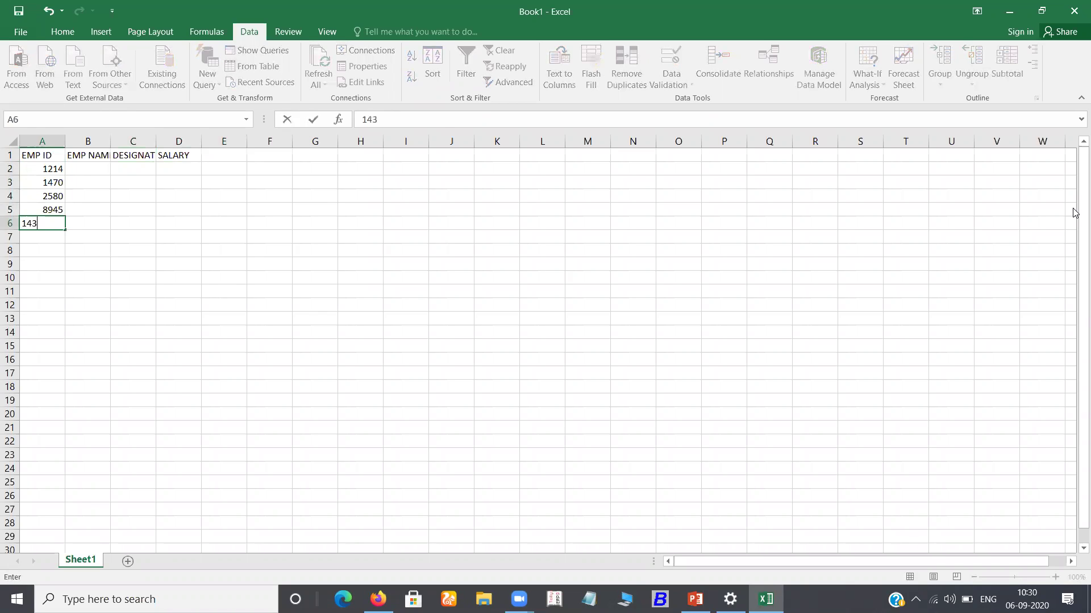
key("Return")
type("2345")
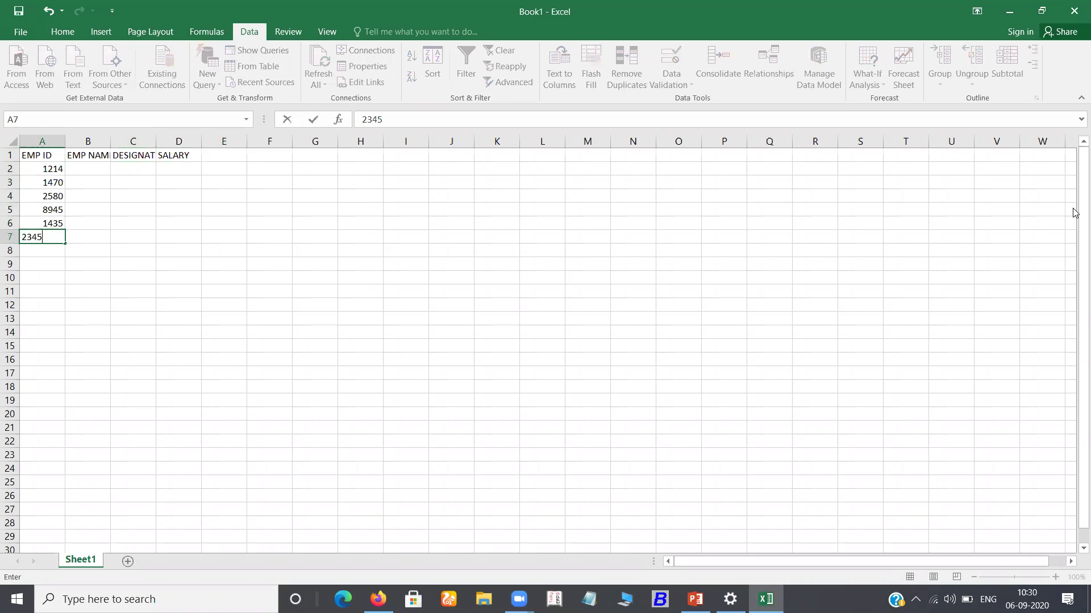
key("Return")
type("7880")
key("Return")
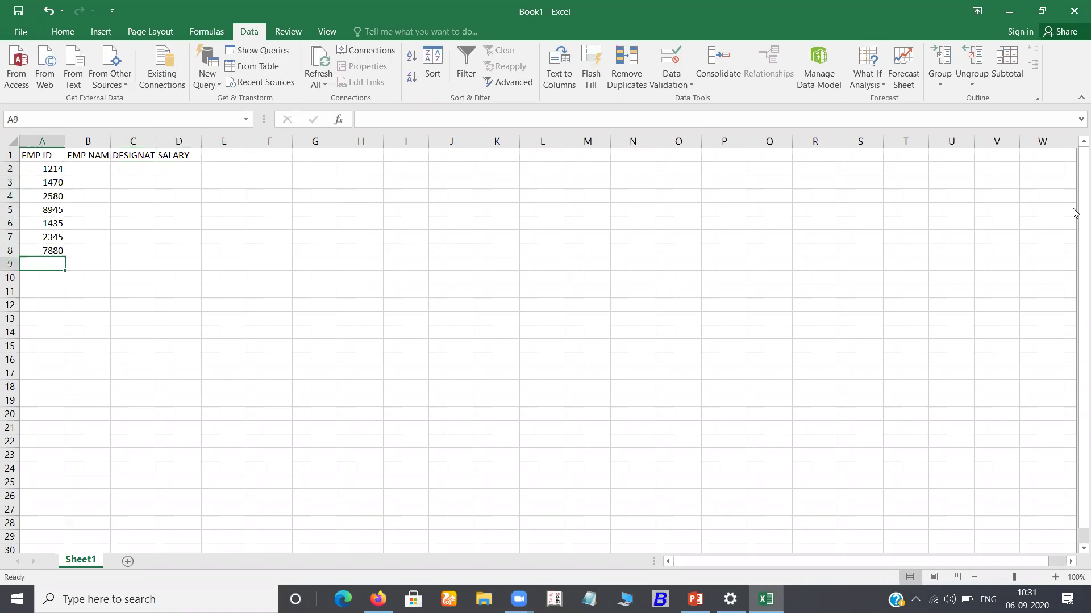
type("7430")
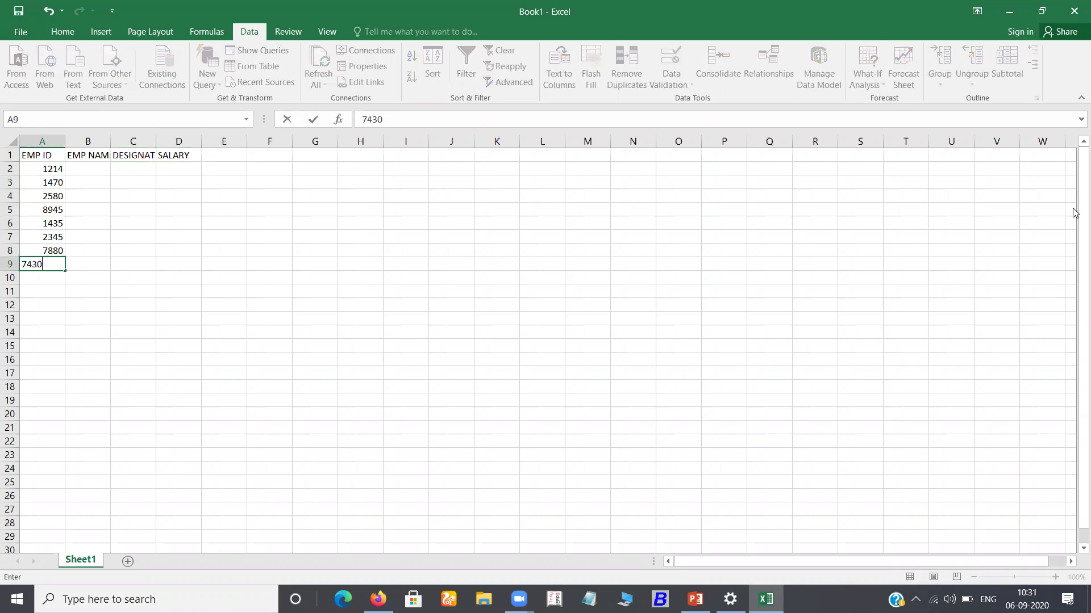
key("Return")
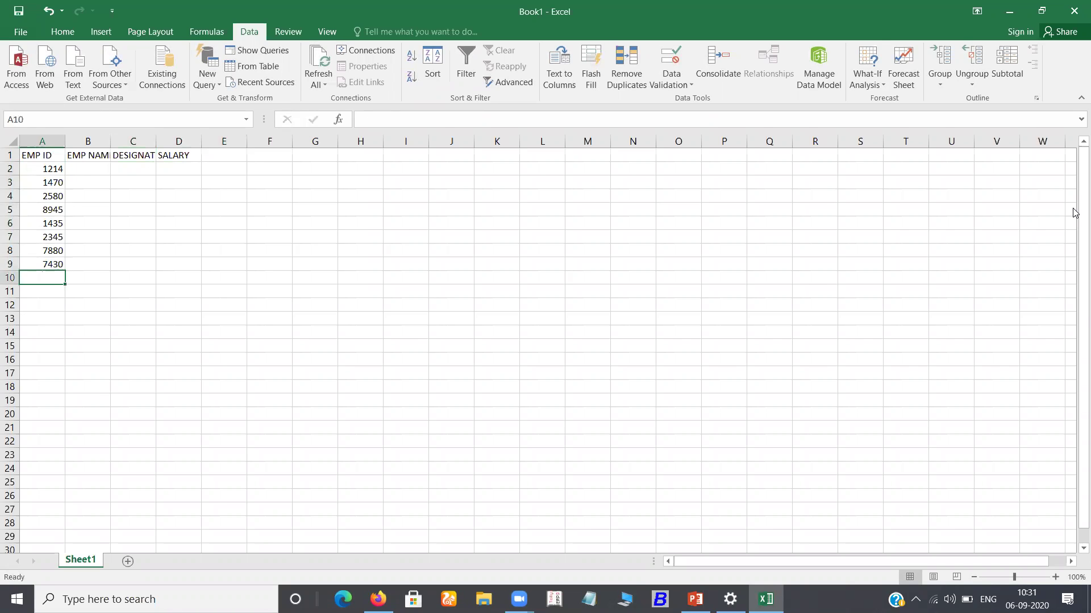
type("6088")
key("Tab")
- Enter the first employee's name in capitals in cell B2 under EMP NAME
key("Up")
key("Up")
key("Up")
key("Up")
key("Up")
key("Up")
key("Up")
key("Up")
key("Up")
key("Down")
type("AKASH")
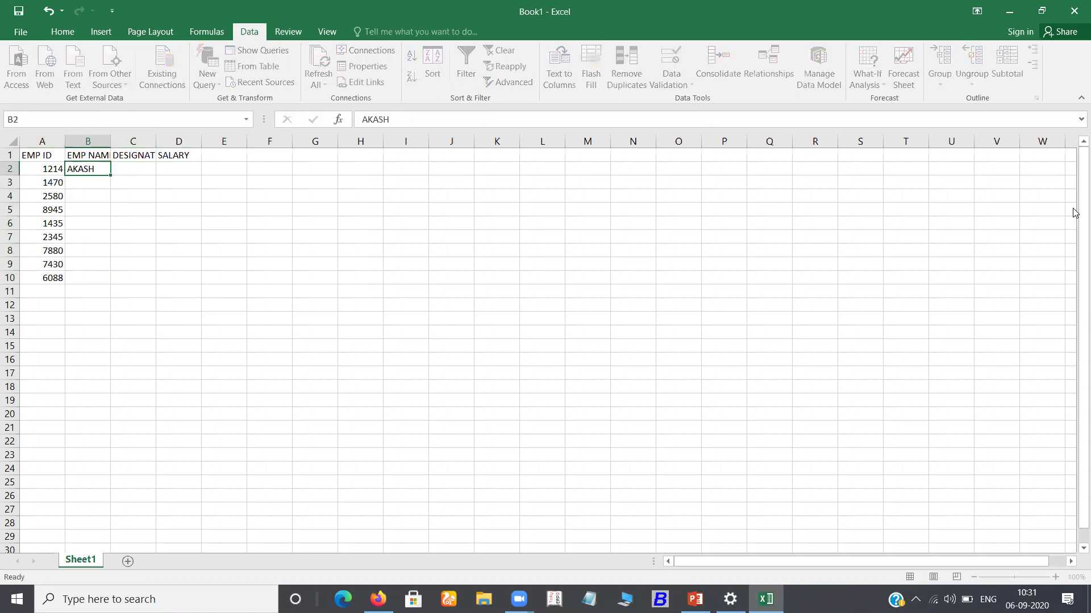
key("Return")
- Enter the second employee's name in cell B3, correcting its spelling before accepting it
type("HIMNSHU")
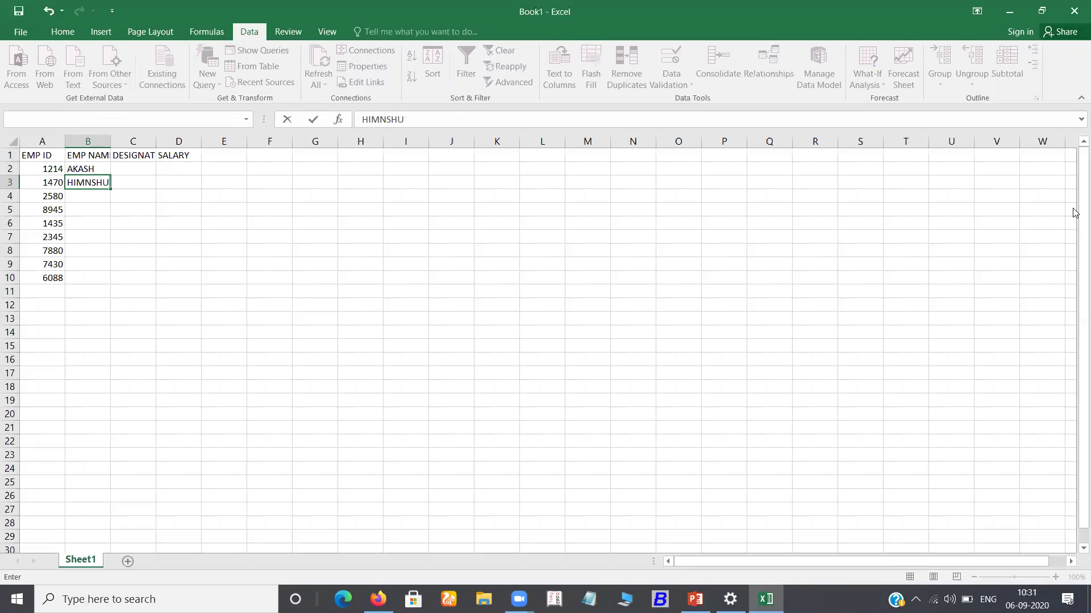
key("BackSpace")
key("BackSpace")
key("BackSpace")
key("BackSpace")
type("N")
key("BackSpace")
type("ANSHU")
key("Return")
- Enter the names of the next four employees in cells B4 to B7
type("RAKESH")
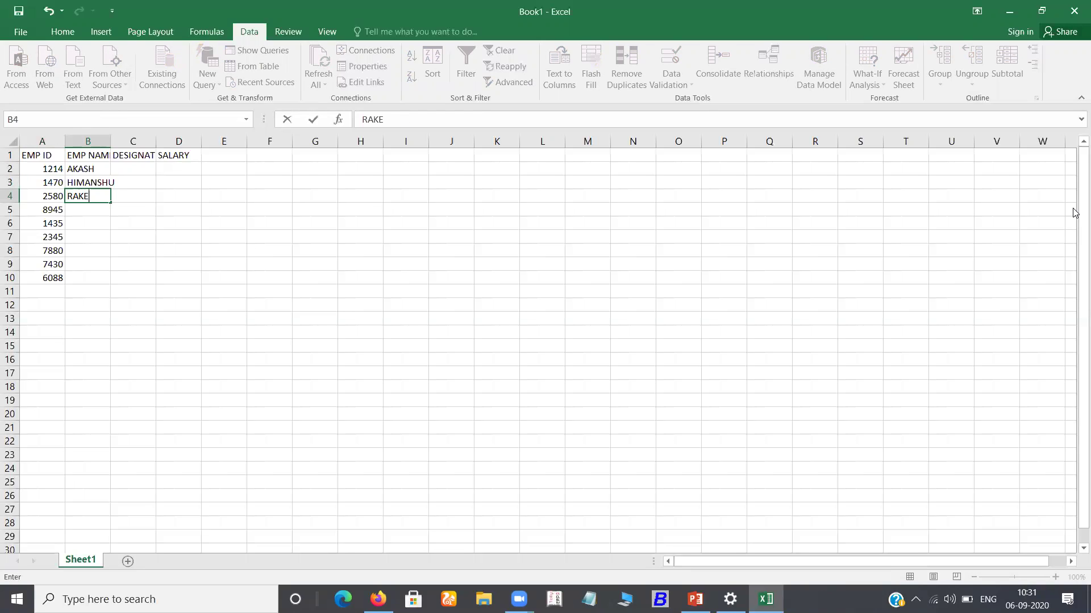
key("Return")
type("SOURAV")
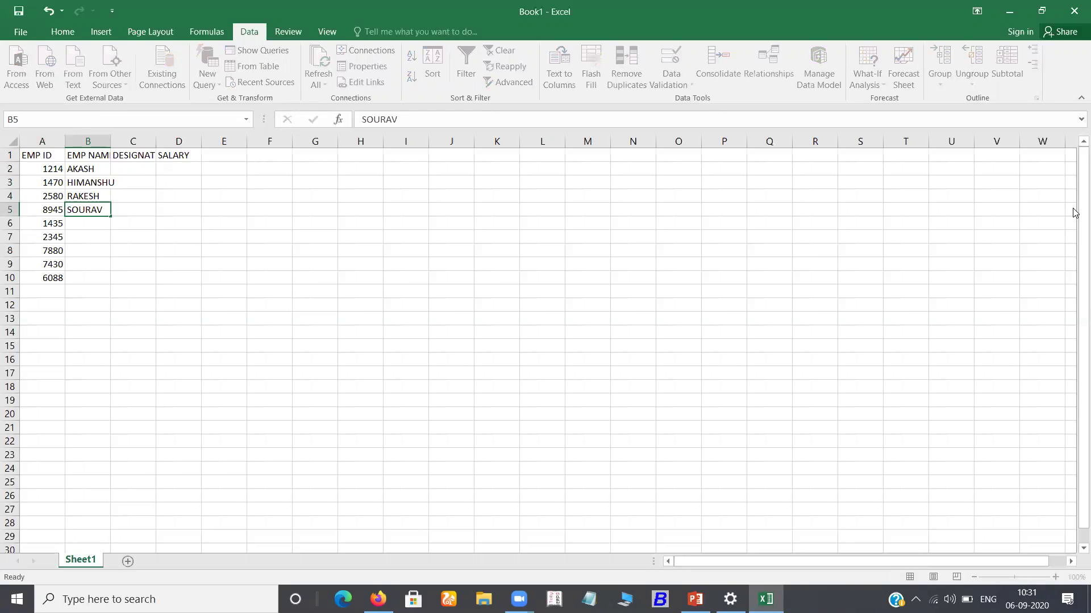
key("Return")
type("ANKIT")
key("Return")
type("ANIKET")
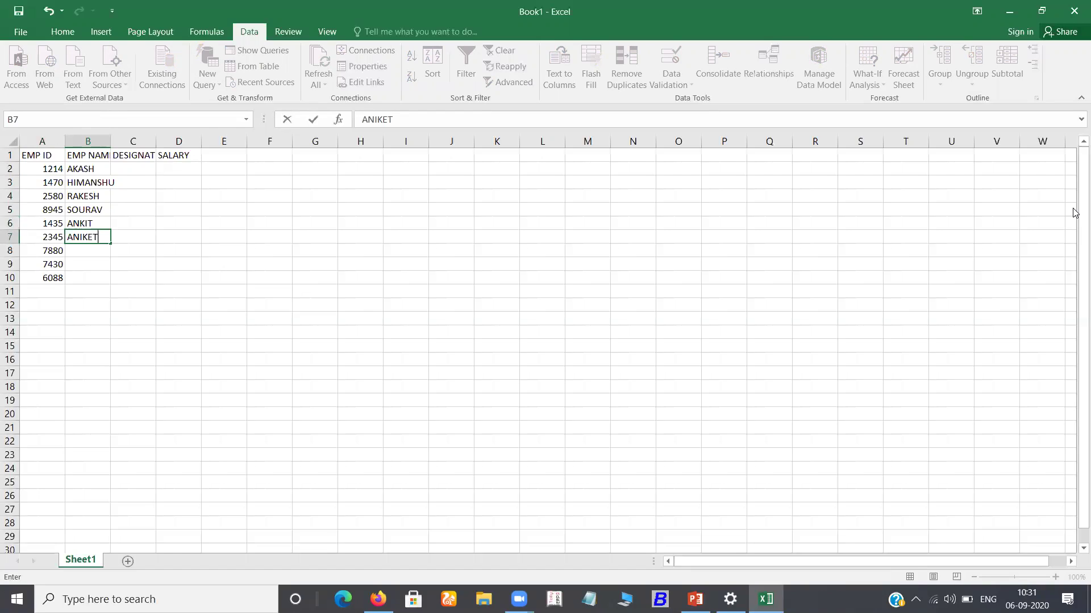
key("Return")
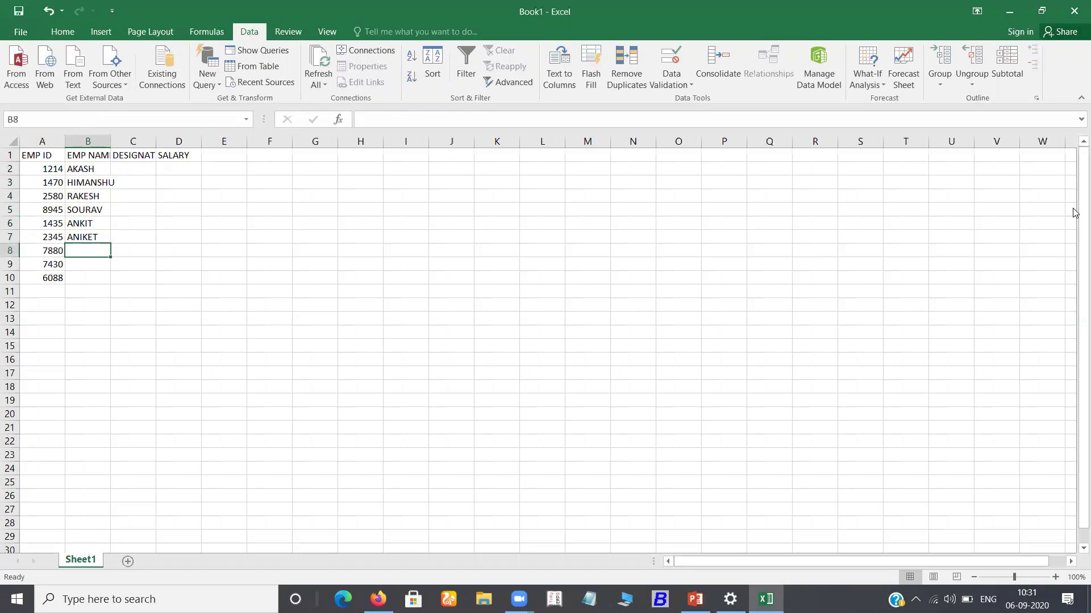
- Enter the names of the last three employees in cells B8 to B10
type("SHIVAY")
key("Return")
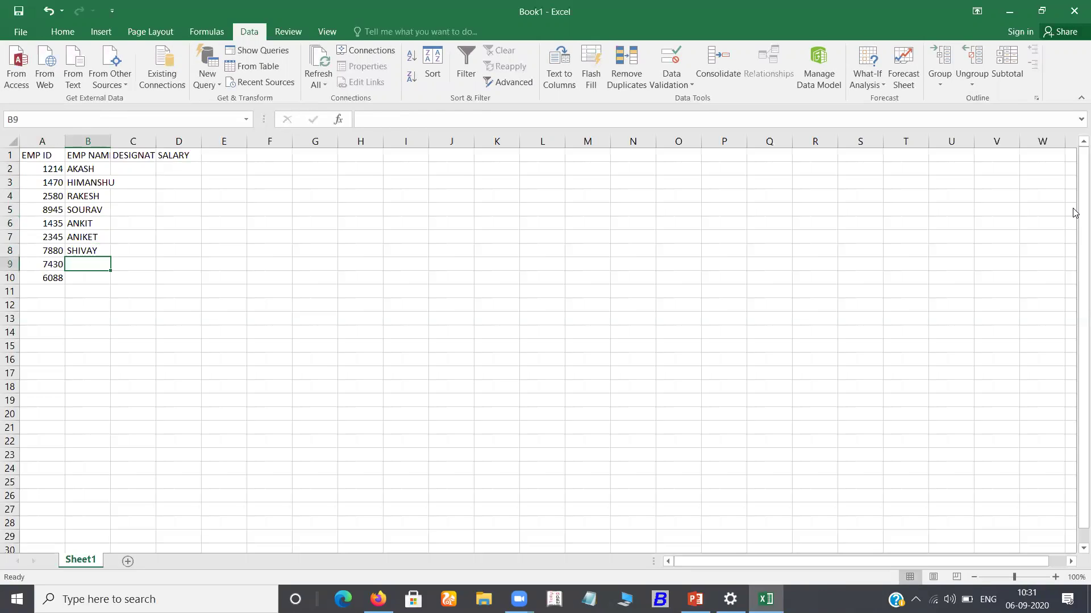
type("SHUBHAM")
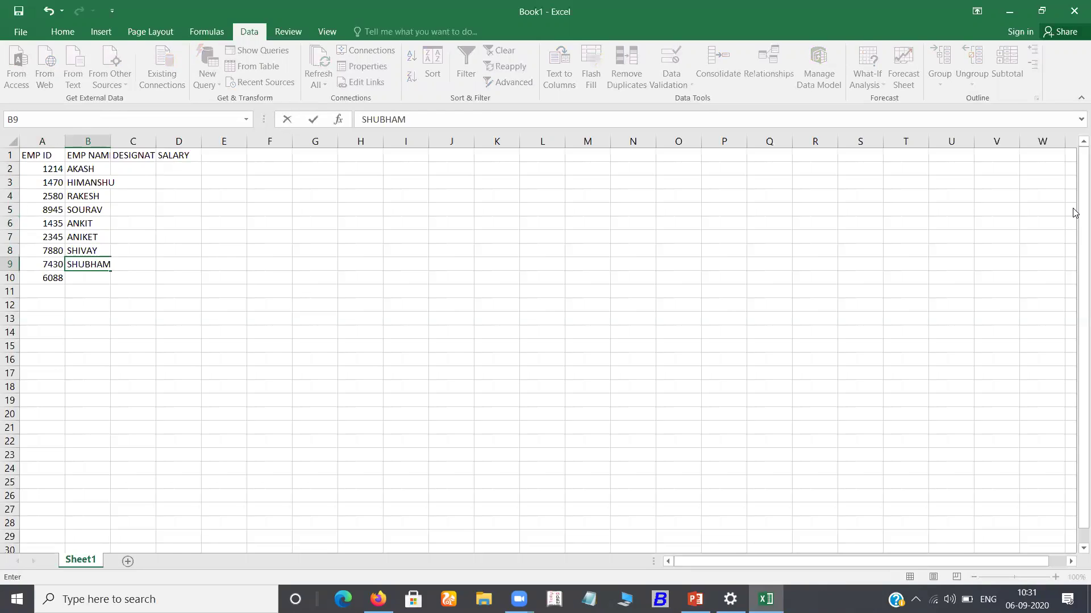
key("Return")
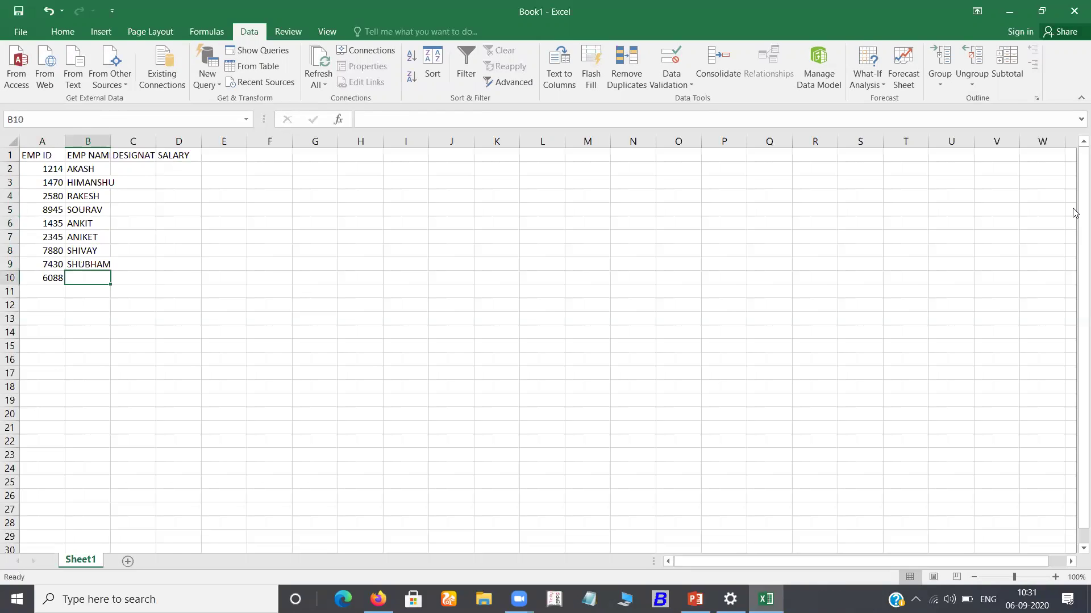
type("RADHA")
key("Tab")
- Enter the designations CLERK in cell C2 and PEON in cell C3
key("Up")
key("Up")
key("Up")
key("Up")
key("Up")
key("Up")
key("Up")
key("Up")
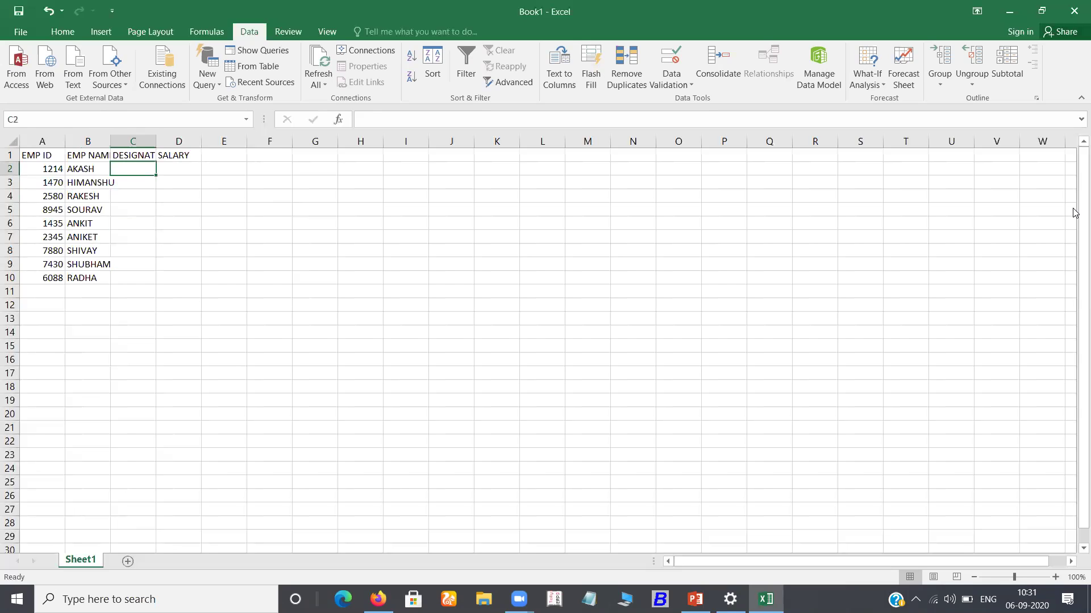
type("CLE")
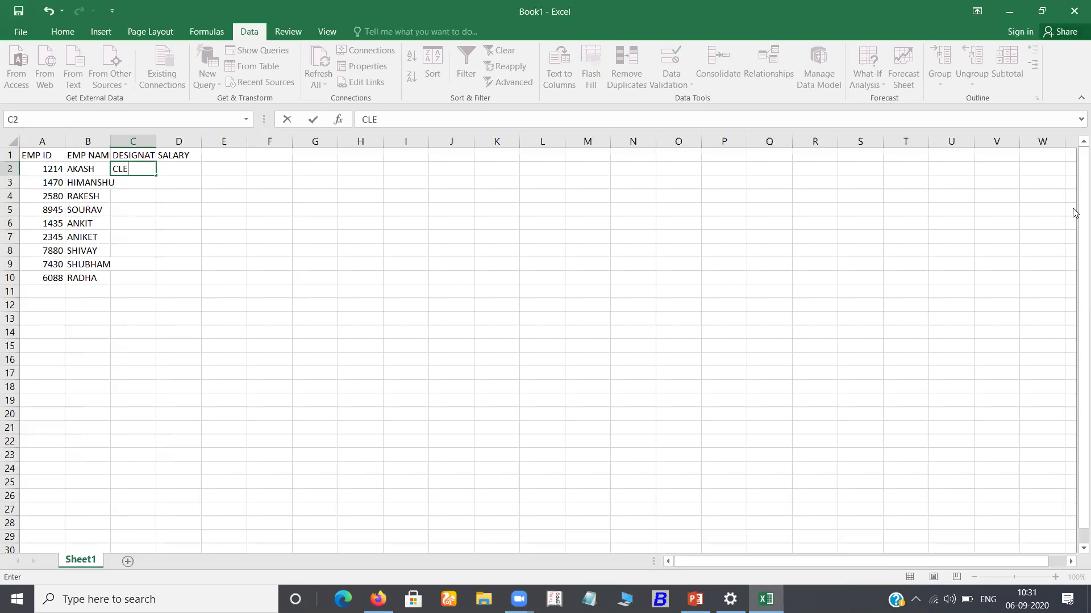
type("RK")
key("Return")
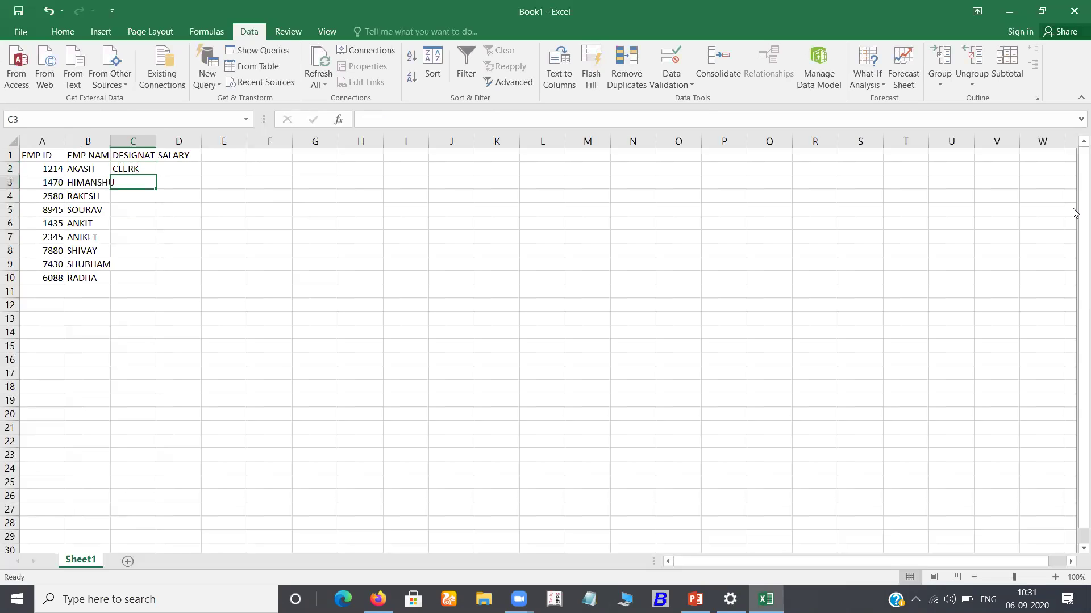
type("PEON")
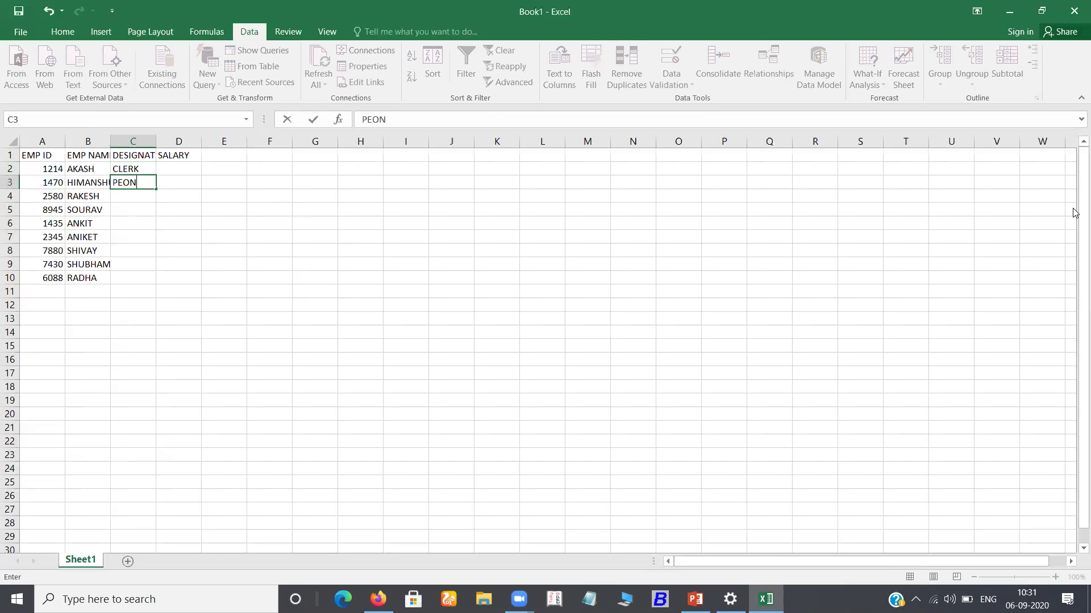
key("Return")
- Enter the designations ACCOUNTANT, IT, TEACHER and STUDENT in cells C4 to C7
type("ACCOUNTANT")
key("Return")
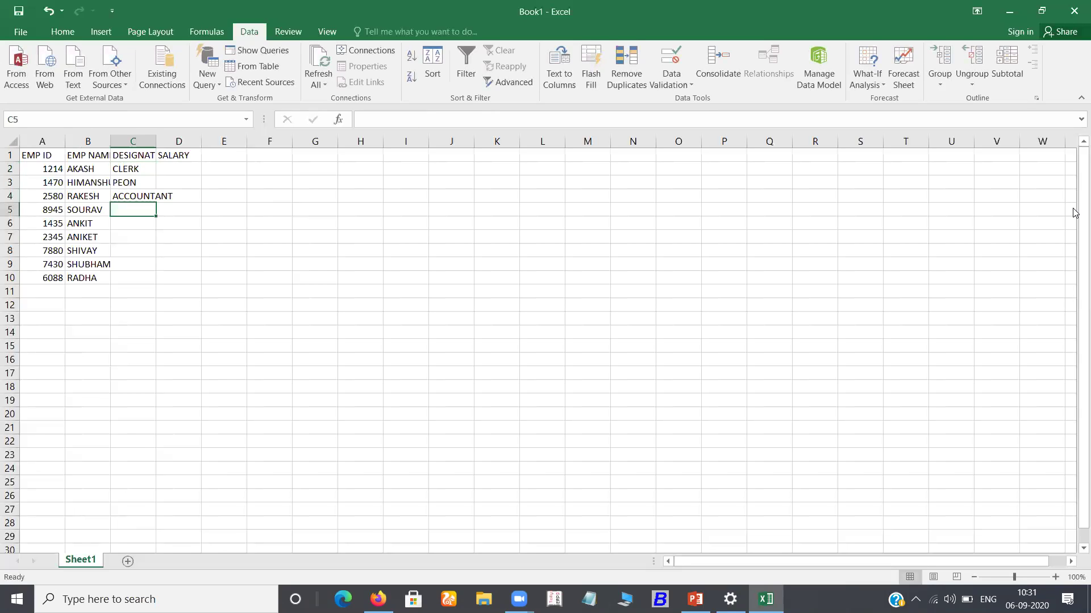
type("IT")
key("Return")
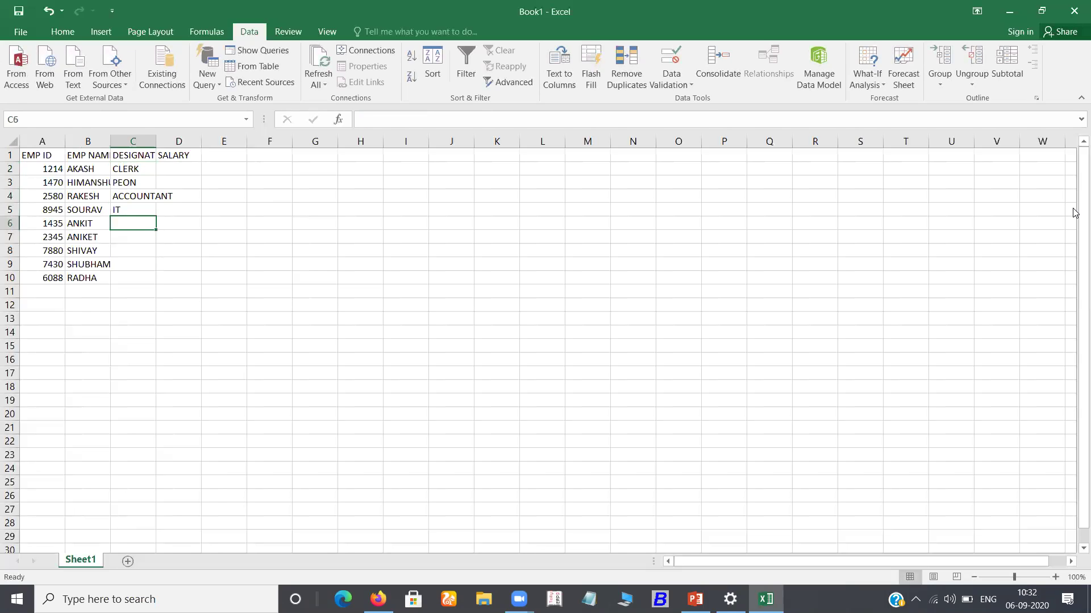
type("TEACHER")
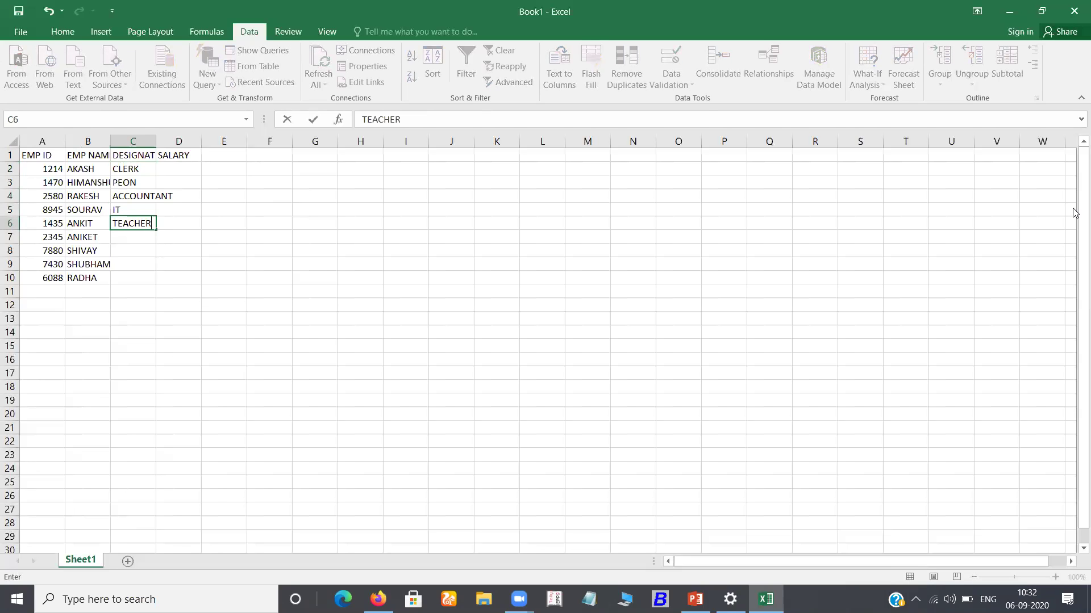
key("Return")
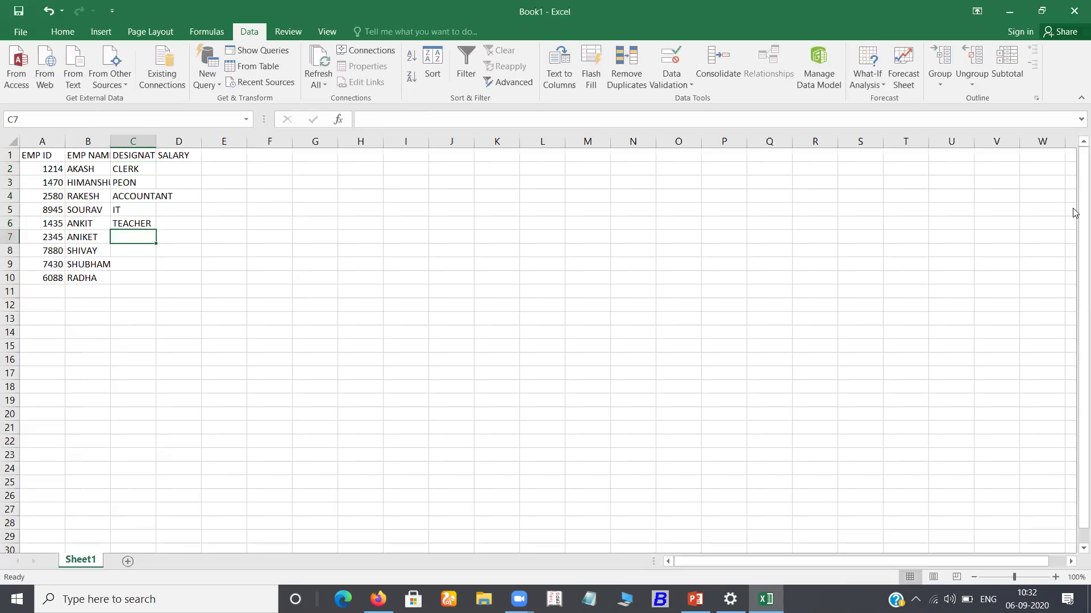
type("STUDENT")
key("Return")
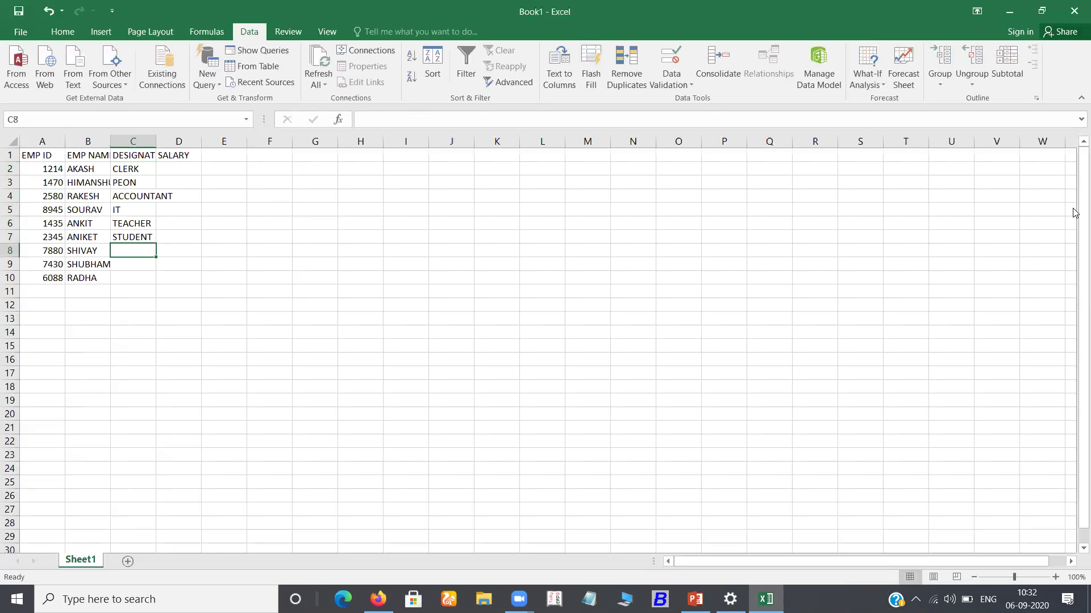
- Enter the designations TEACHER in cell C8 and RECEPTIONIST in cell C9
type("TEACHER")
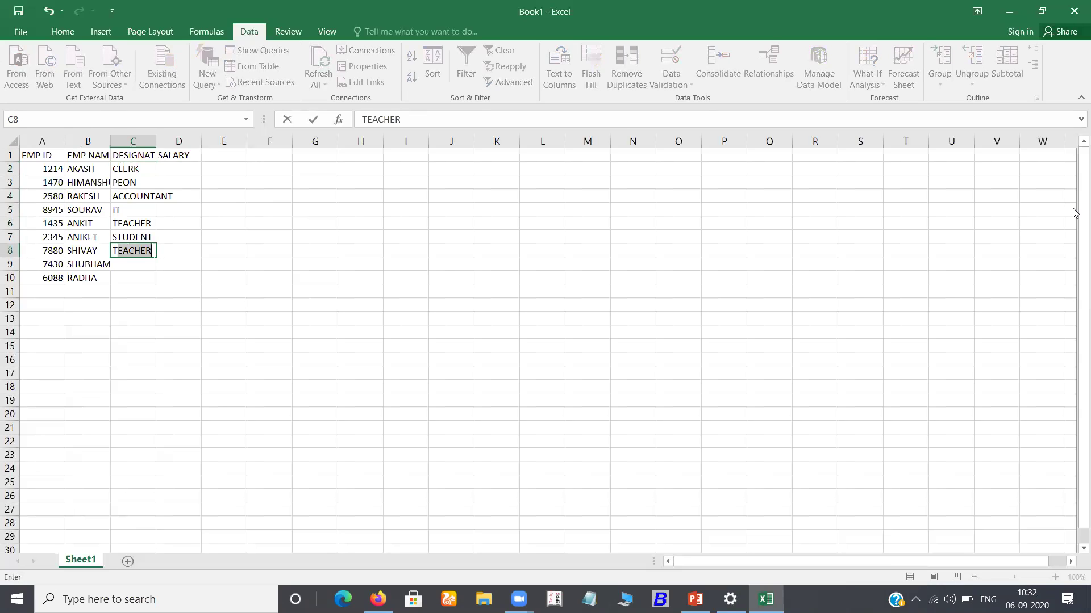
key("Return")
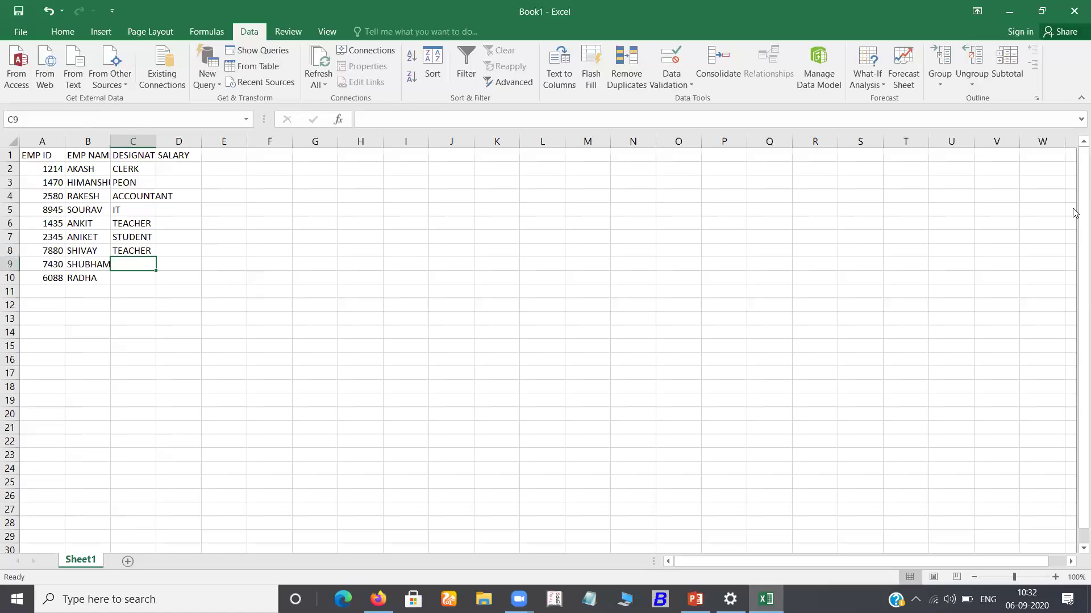
type("RECEPTIONIST")
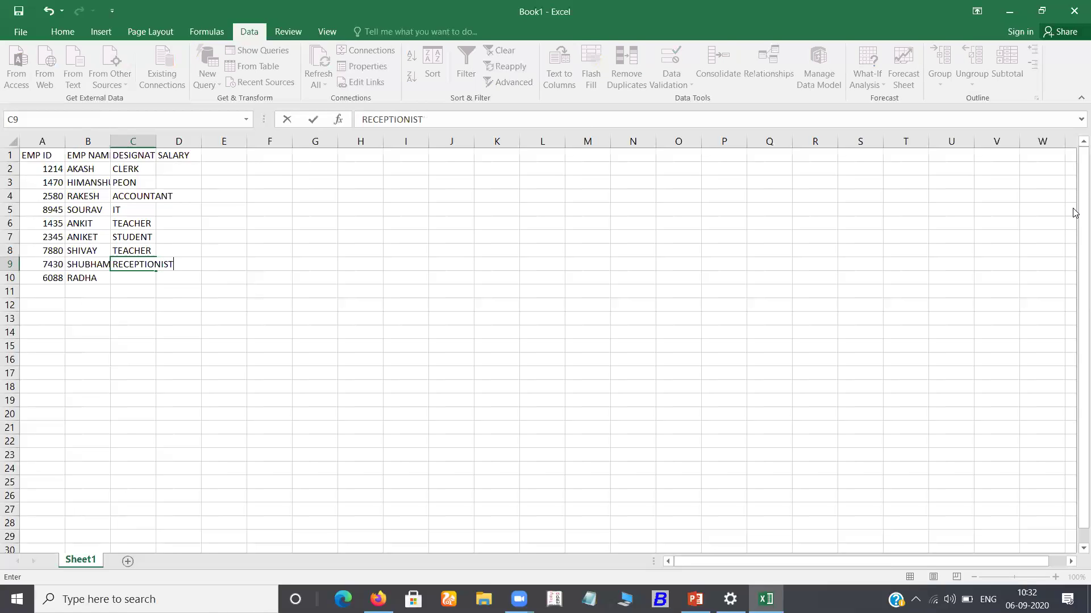
key("Return")
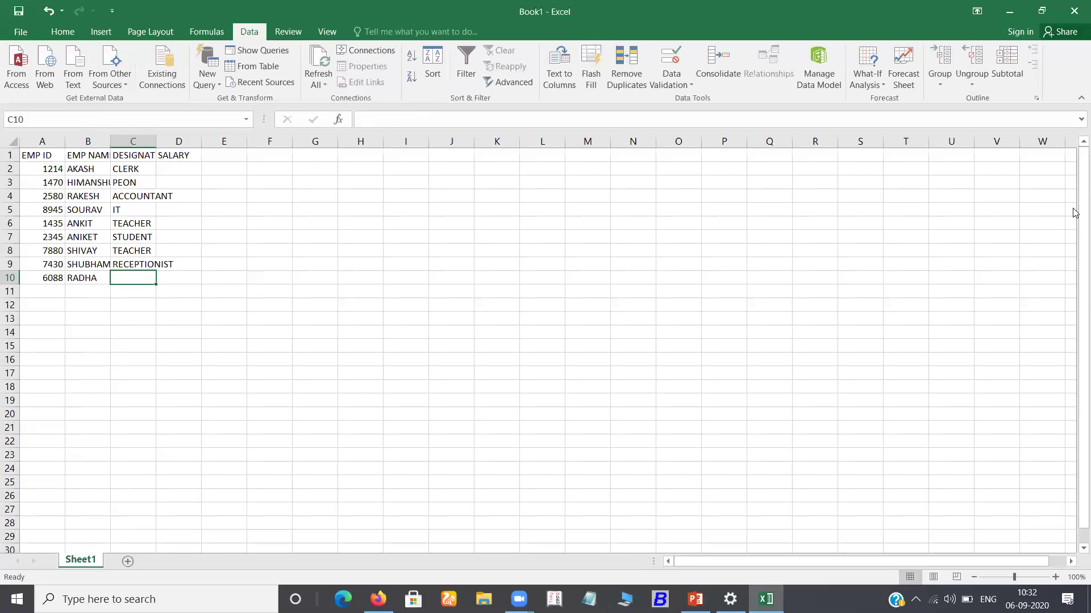
type("BOSS")
key("Tab")
key("Up")
key("Up")
key("Up")
key("Down")
key("Down")
key("Down")
key("Left")
- Enter the designation CA for the last employee in cell C10
type("CA")
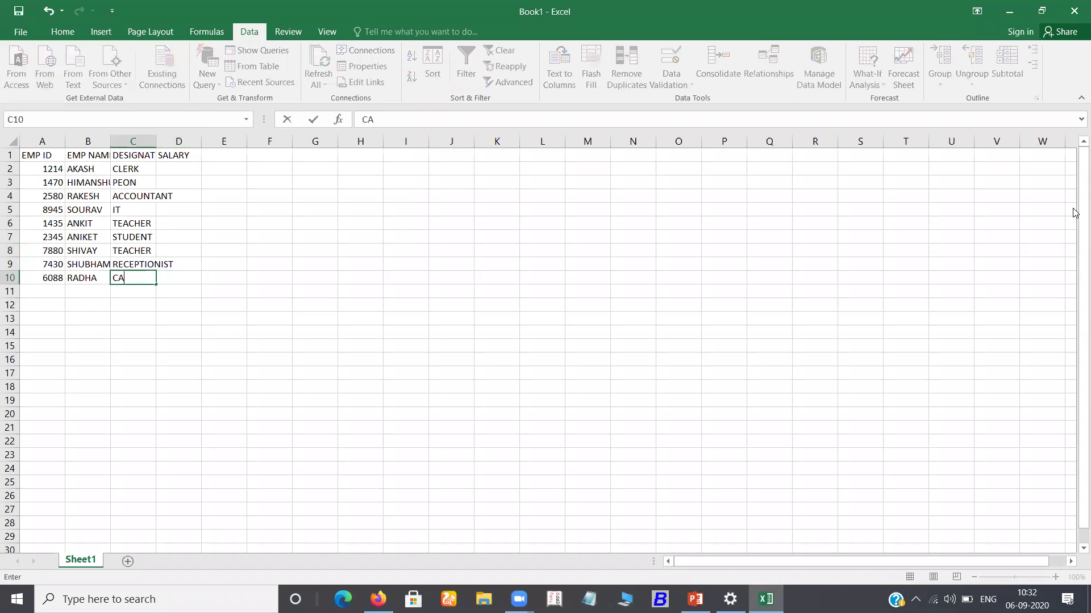
key("Tab")
- Enter the salaries 15000 in cell D2 and 12000 in cell D3
key("Up")
key("Up")
key("Up")
key("Up")
key("Up")
key("Up")
key("Up")
key("Up")
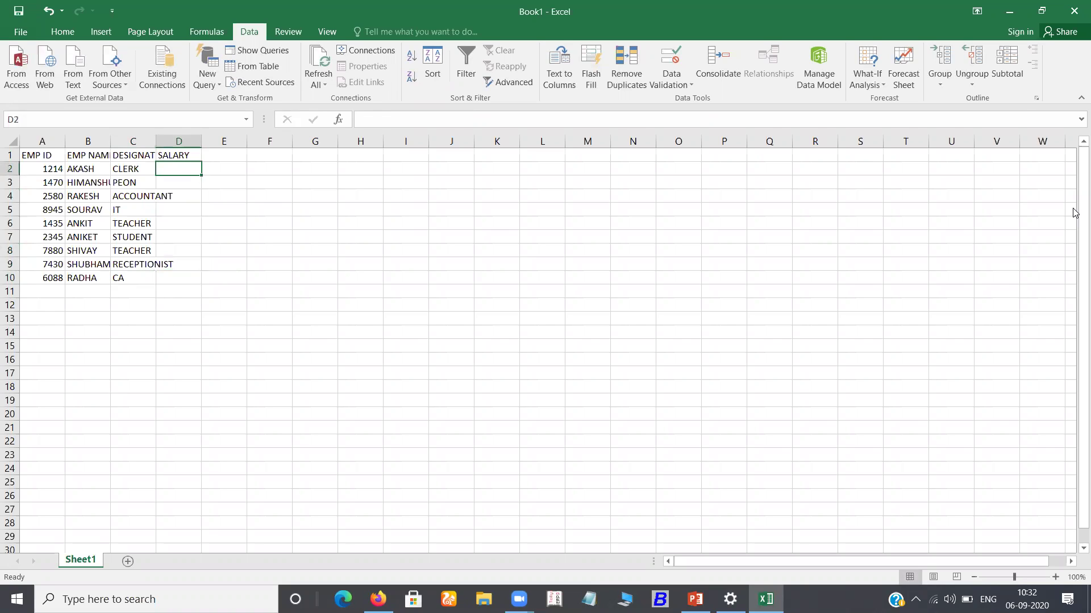
type("15000")
key("Return")
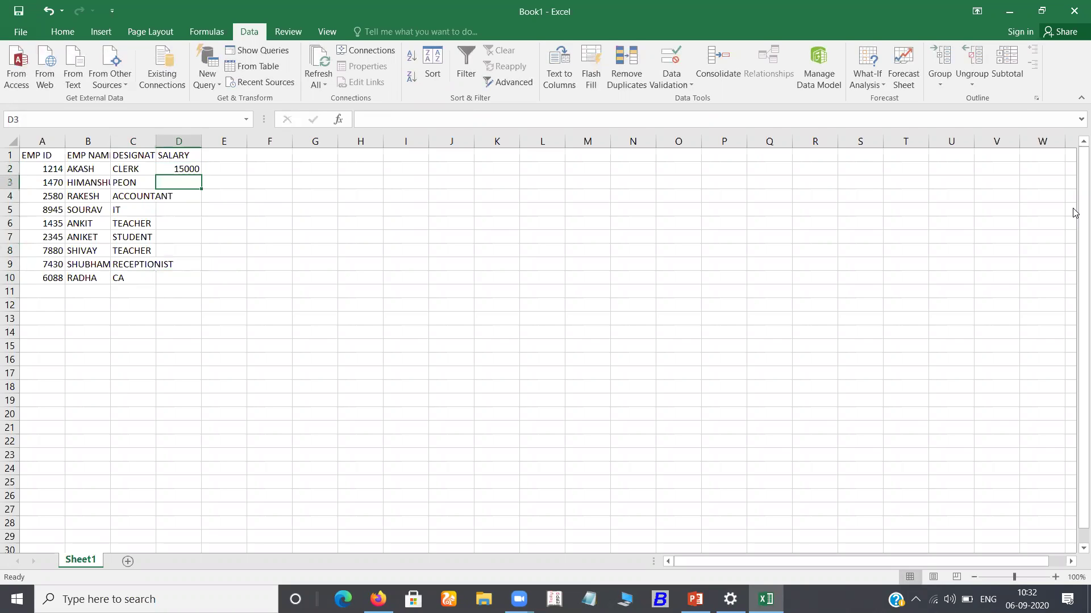
type("12000")
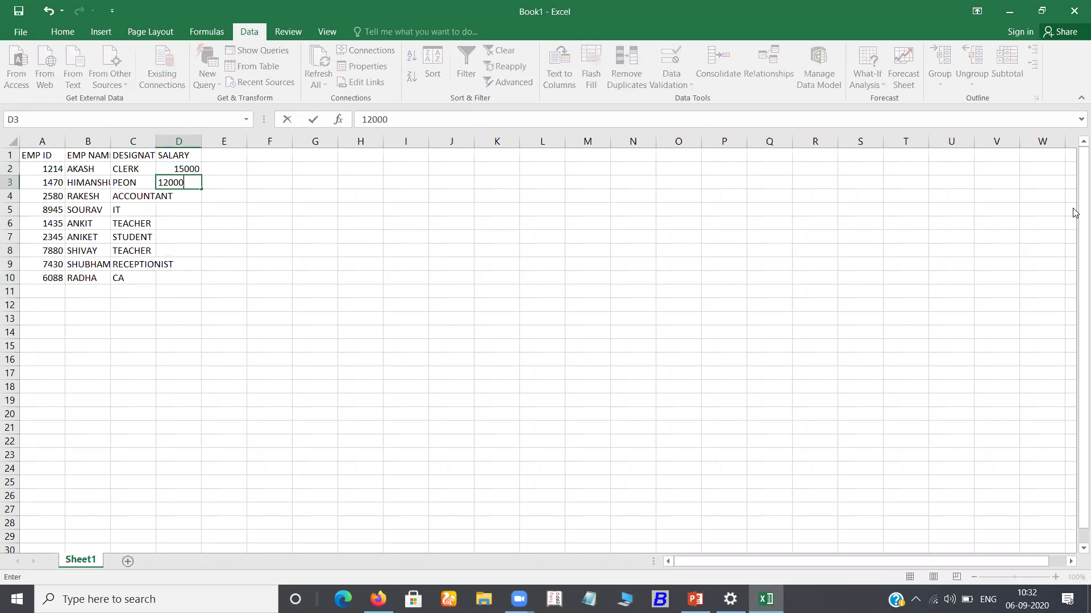
key("Return")
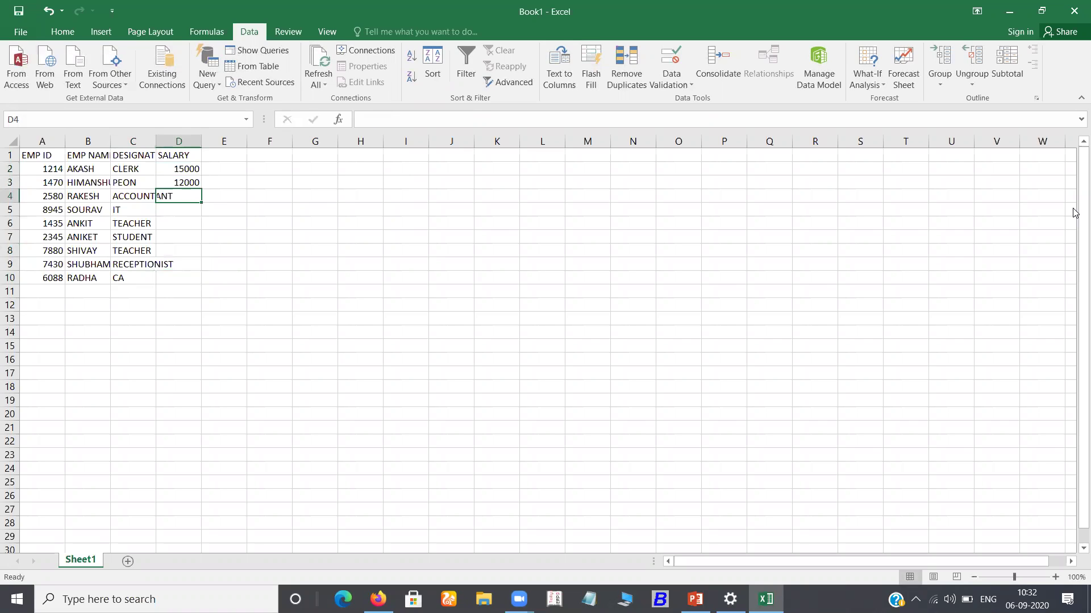
- Enter the salaries 20000, 55000, 35000 and 22000 in cells D4 to D7
type("20000")
key("Return")
type("55000")
key("Return")
type("35000")
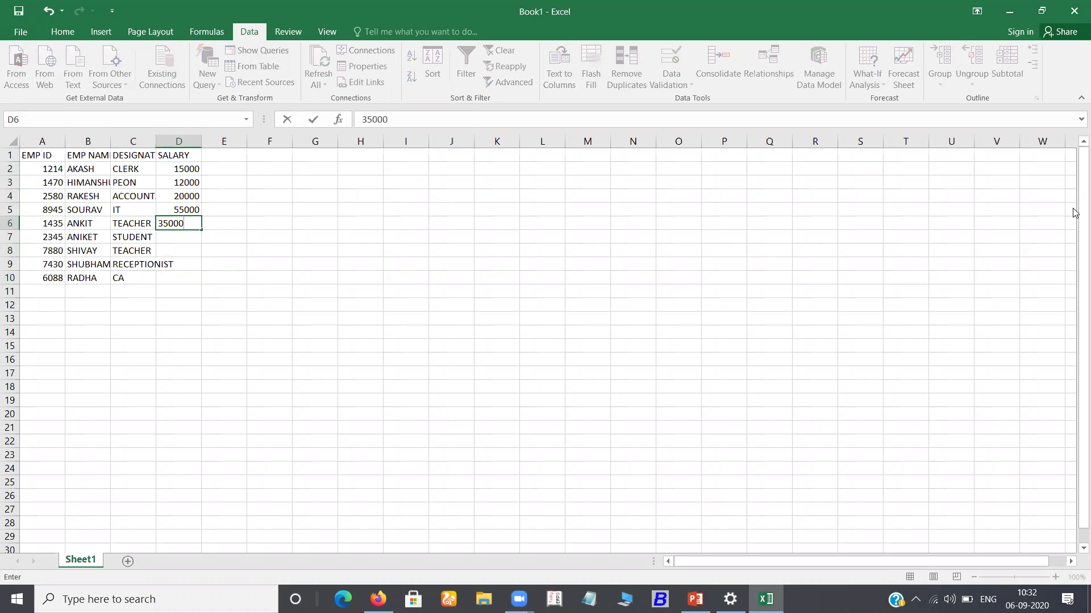
key("Return")
type("22000")
key("Return")
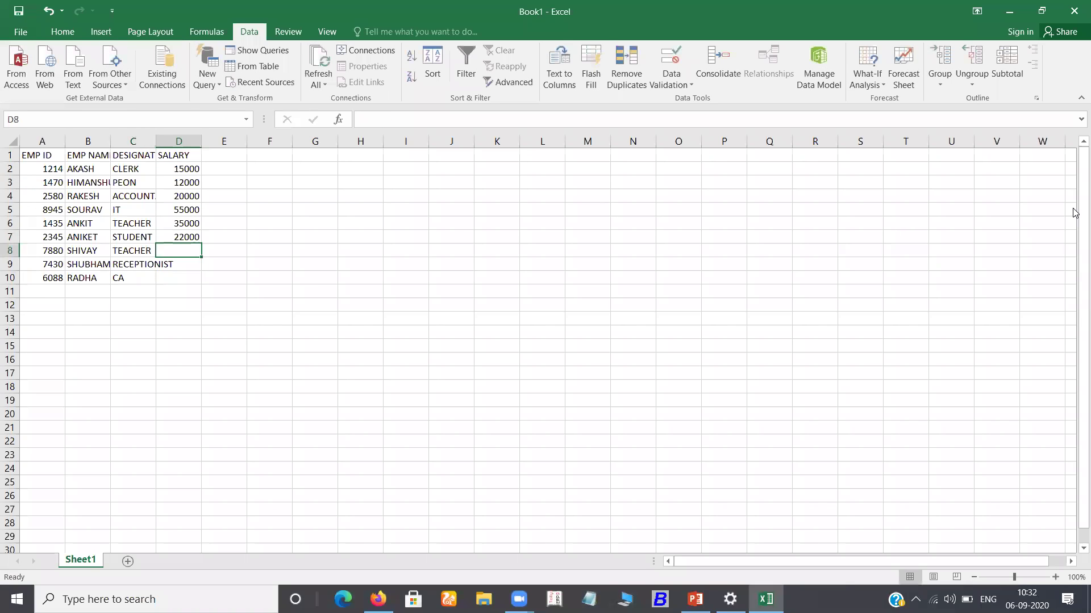
- Enter the salaries 45000, 12000 and 85000 in cells D8 to D10
type("45000")
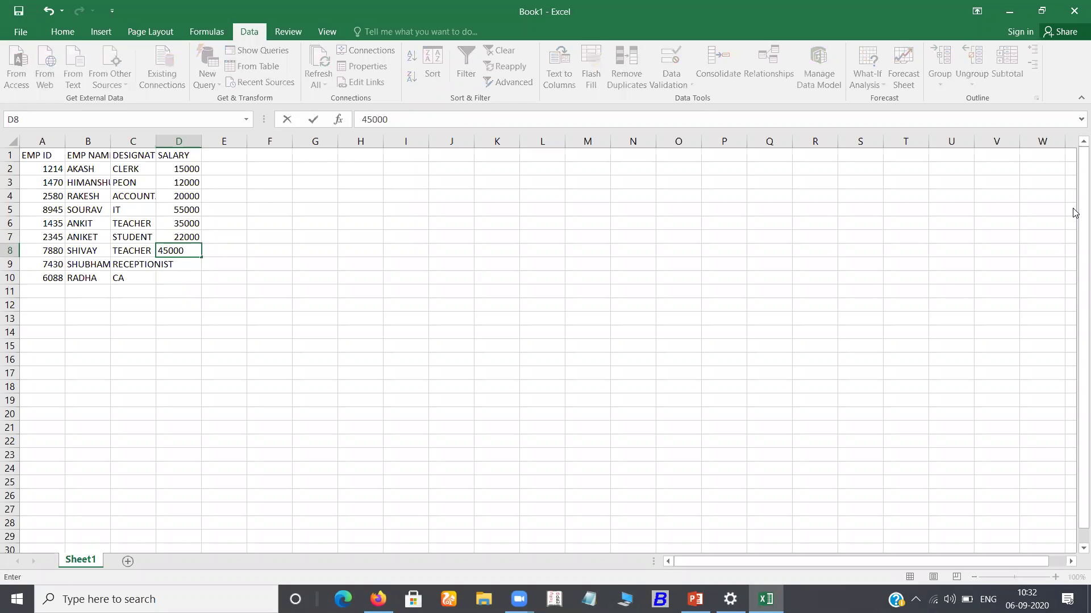
key("Return")
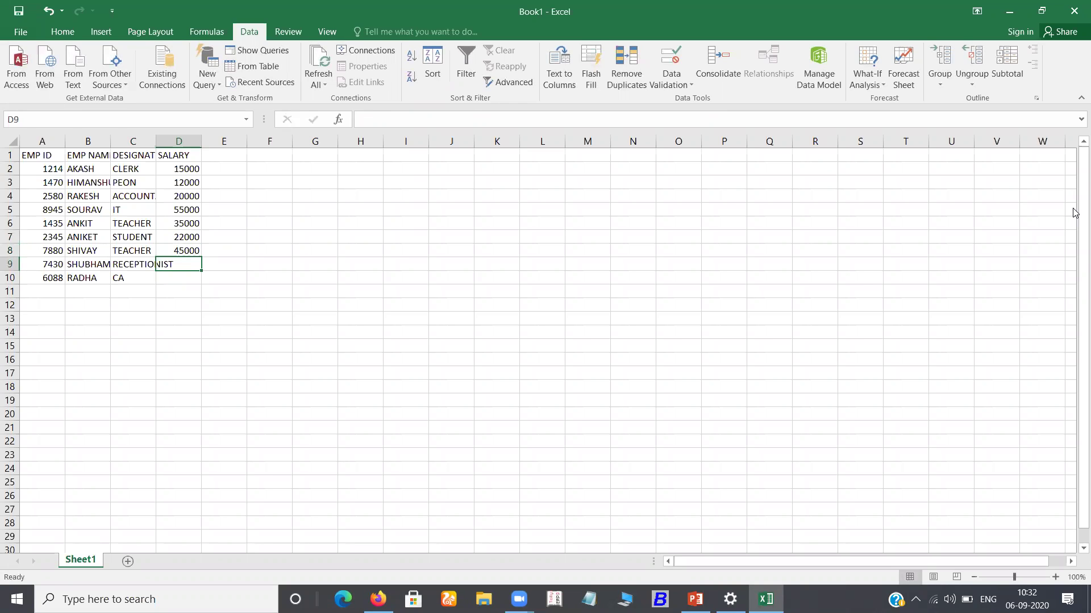
type("12000")
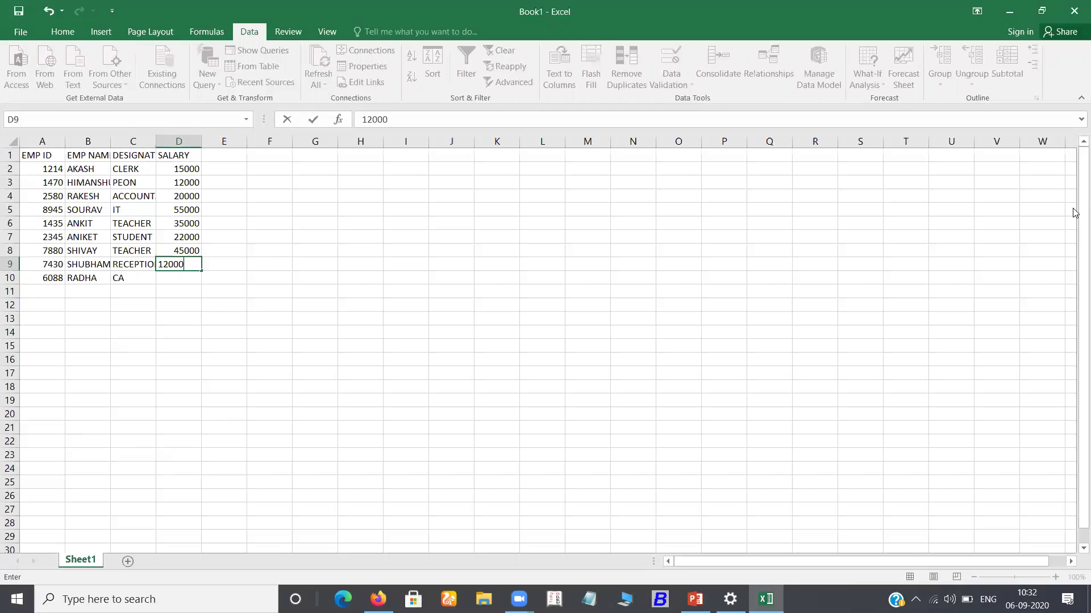
key("Return")
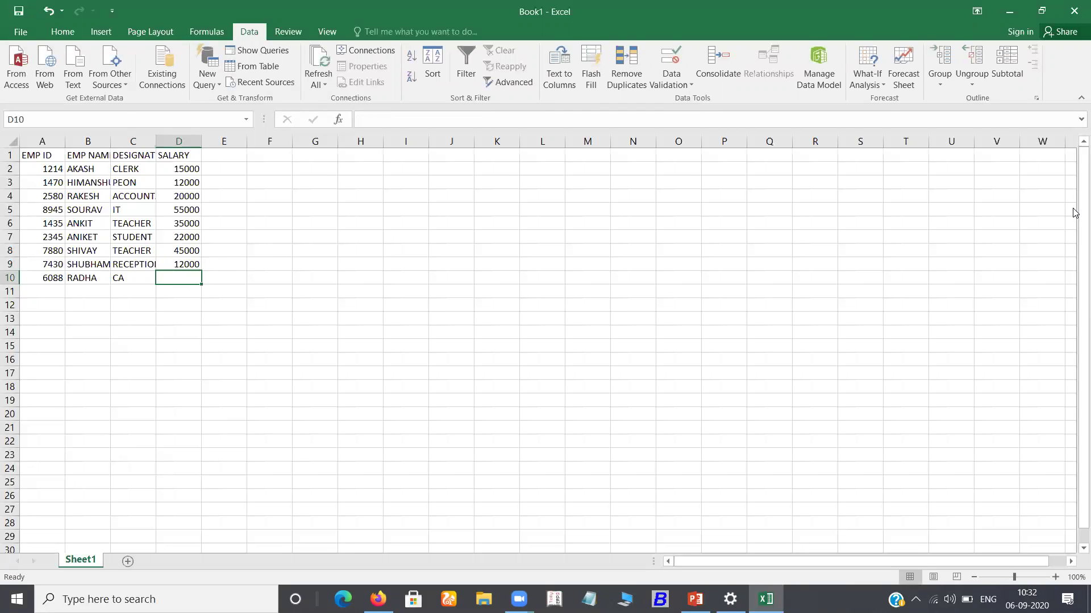
type("85000")
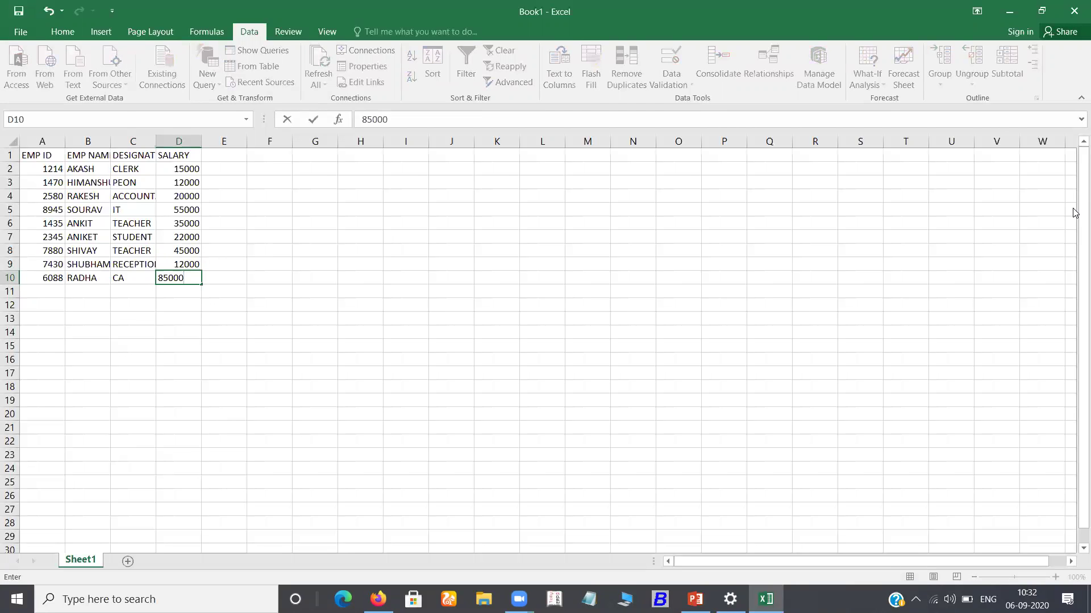
key("Tab")
key("Up")
key("Up")
key("Down")
key("Down")
key("Left")
key("Left")
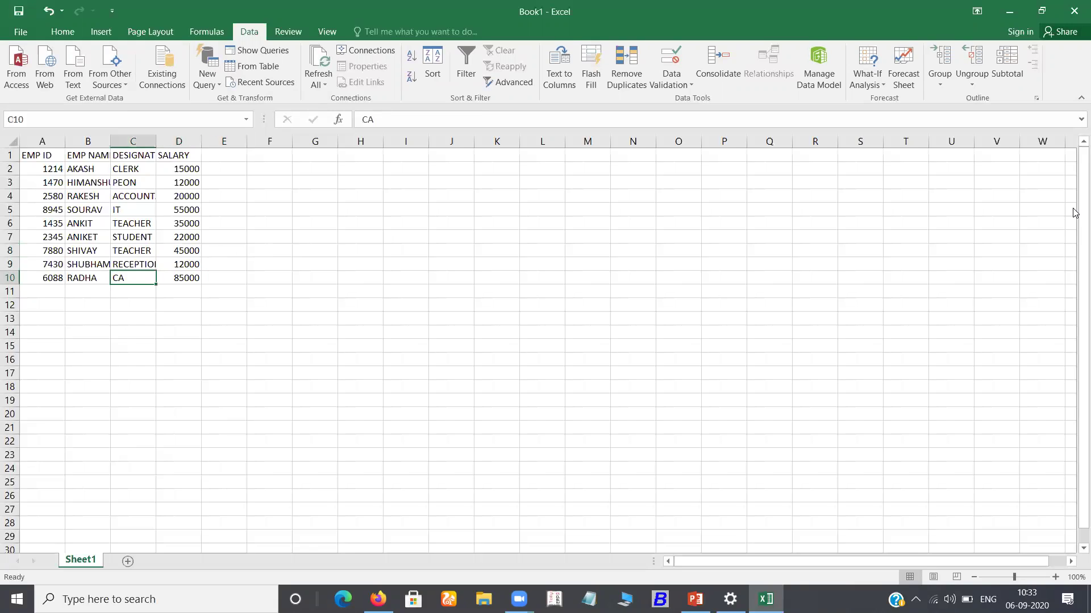
key("Left")
key("Down")
key("Down")
key("Left")
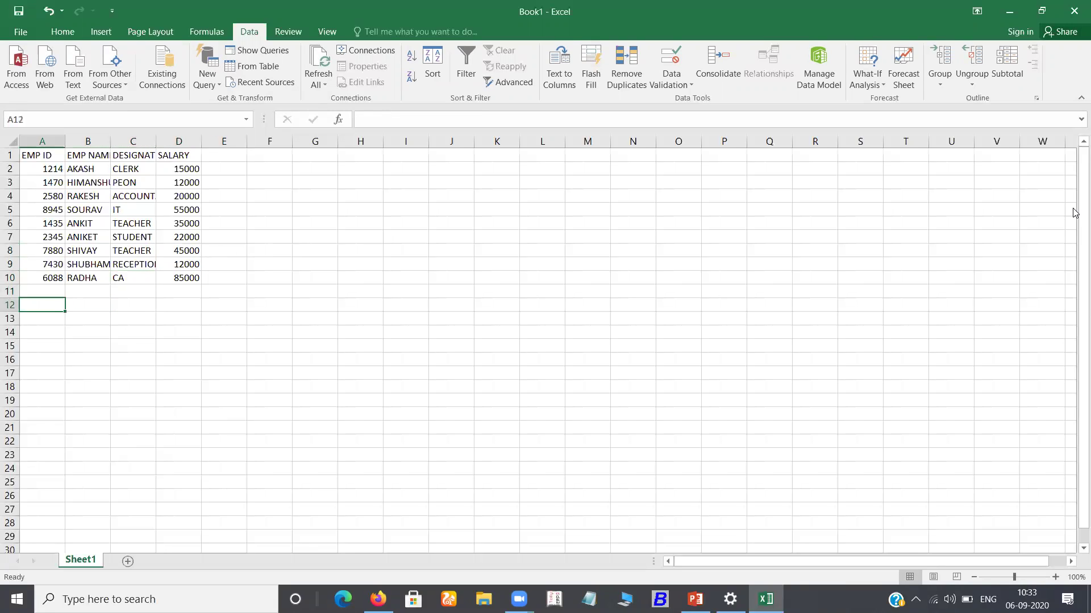
key("Down")
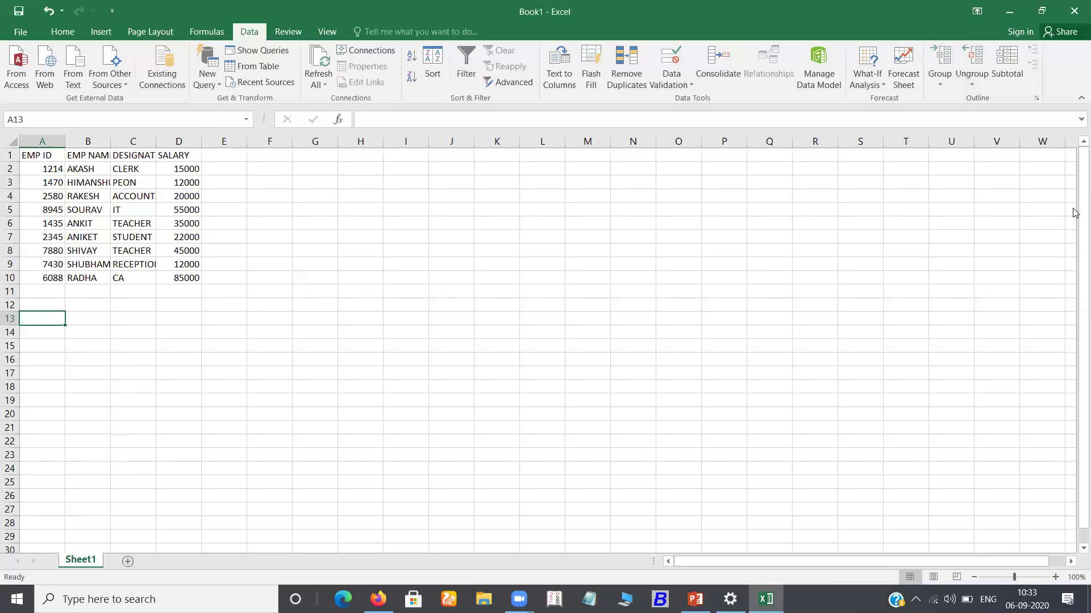
- Begin an HLOOKUP formula in cell G6 with E6 as the lookup value
key("Right")
key("Right")
key("Right")
key("Right")
key("Up")
key("Up")
key("Right")
key("Up")
key("Up")
key("Right")
key("Up")
key("Up")
key("Up")
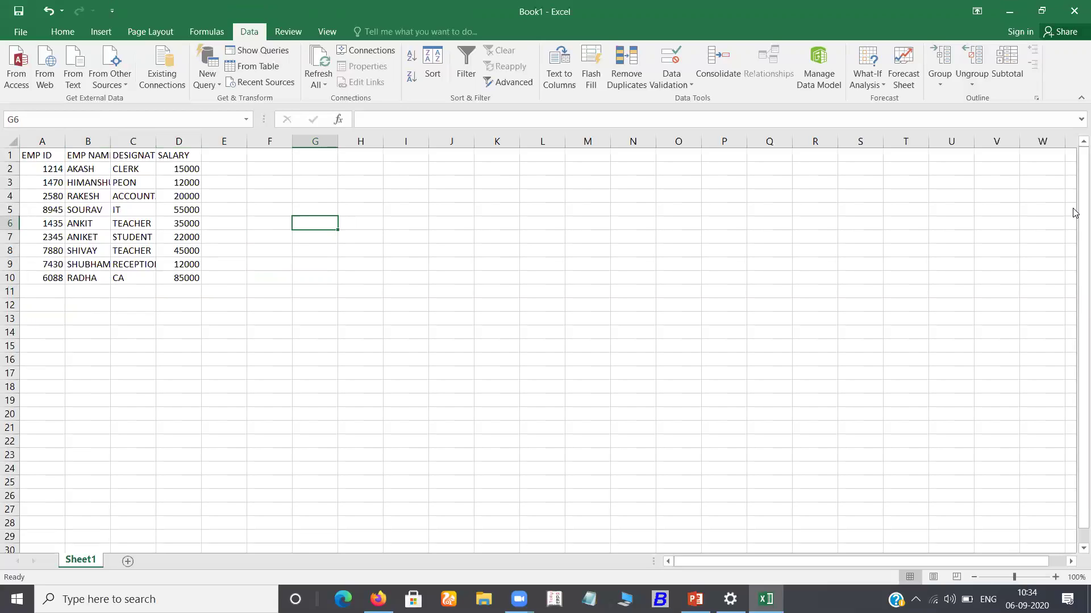
type("=")
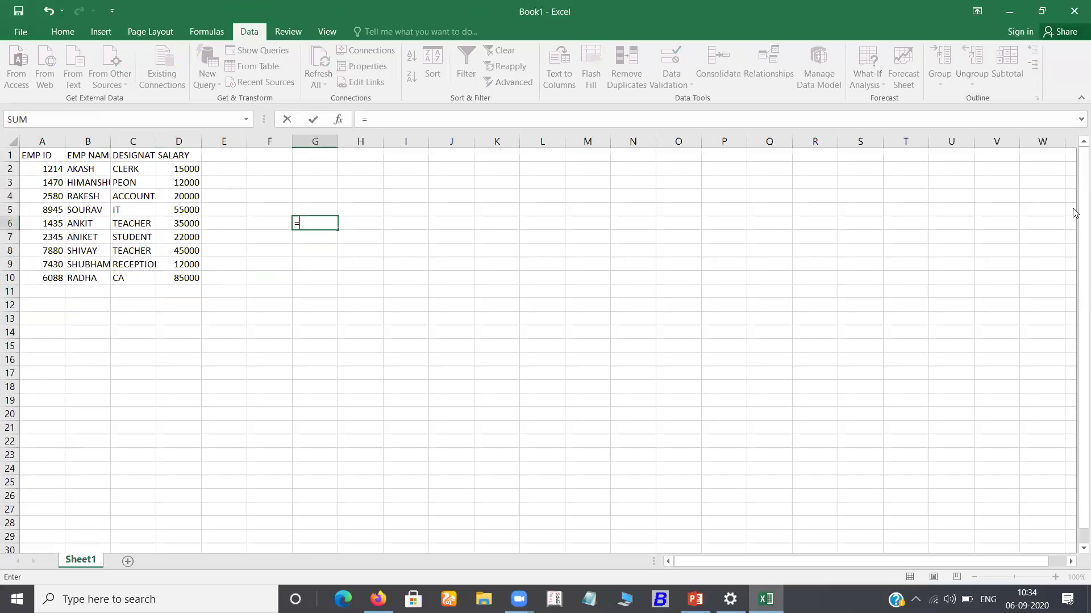
type("HLOOK")
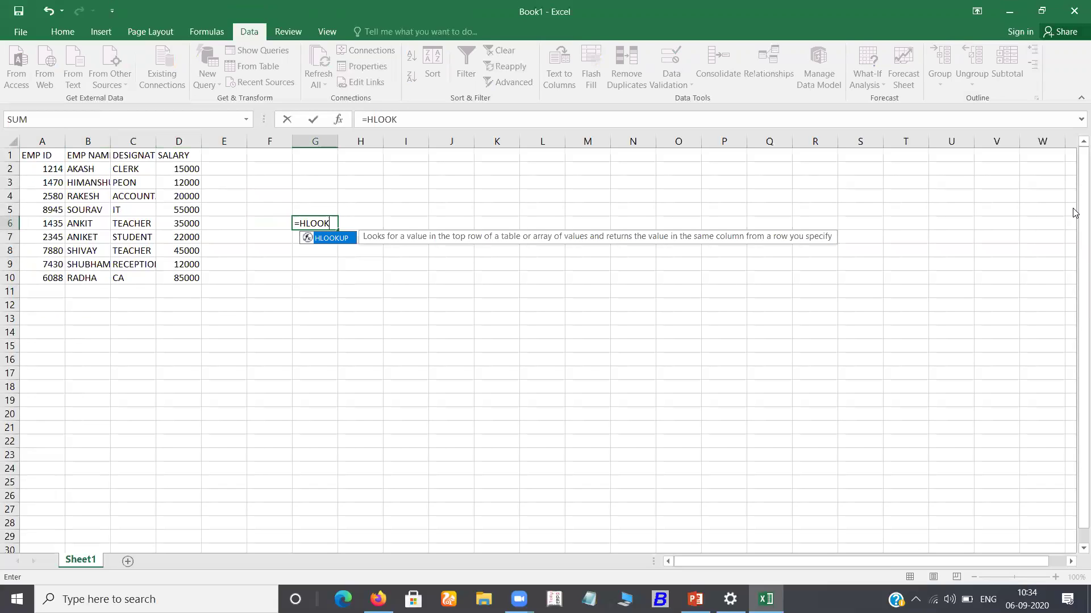
type("UP(")
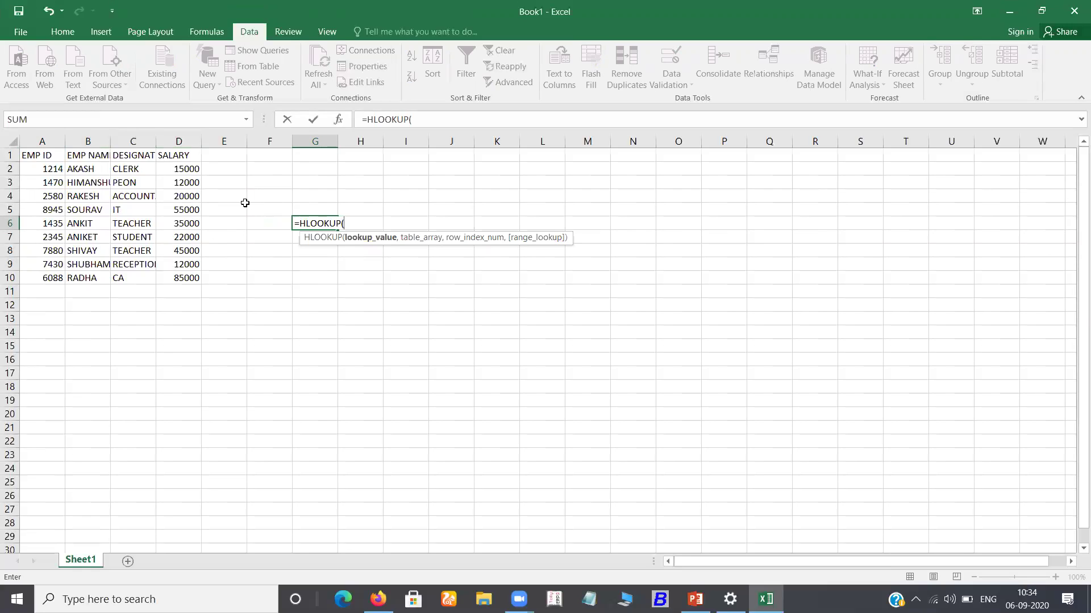
left_click(233, 222)
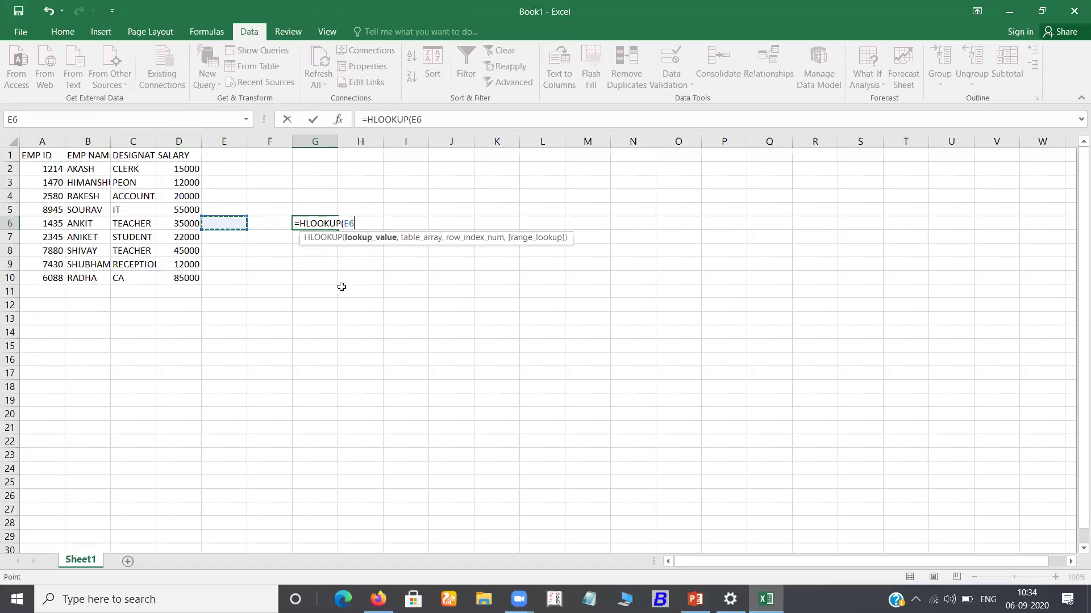
type(",")
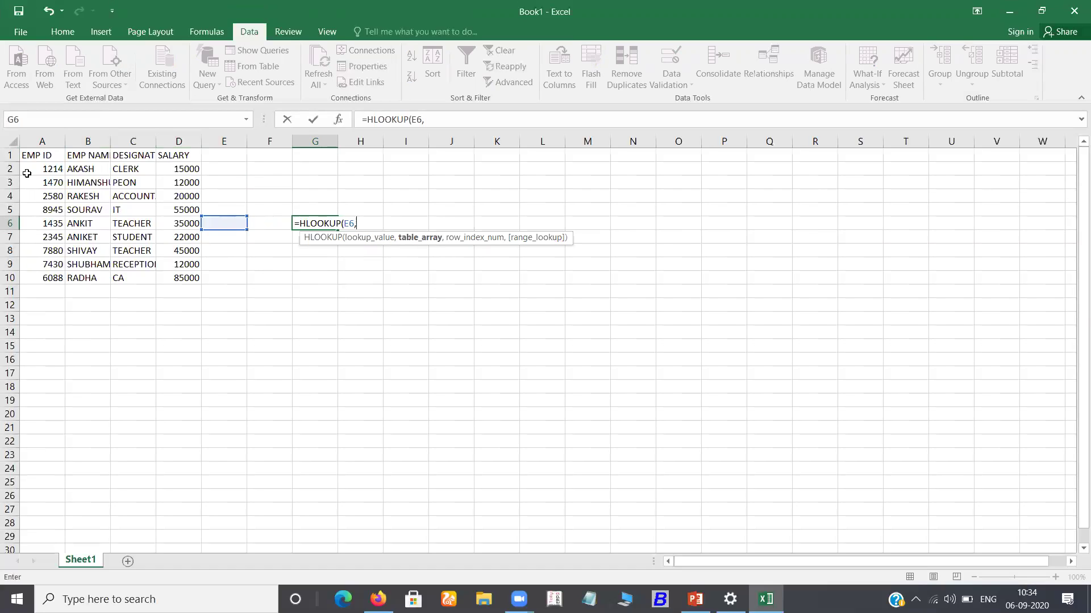
- Complete the HLOOKUP formula with table array A2:D10, row index 2 and FALSE for an exact match
left_click_drag(29, 167, 168, 284)
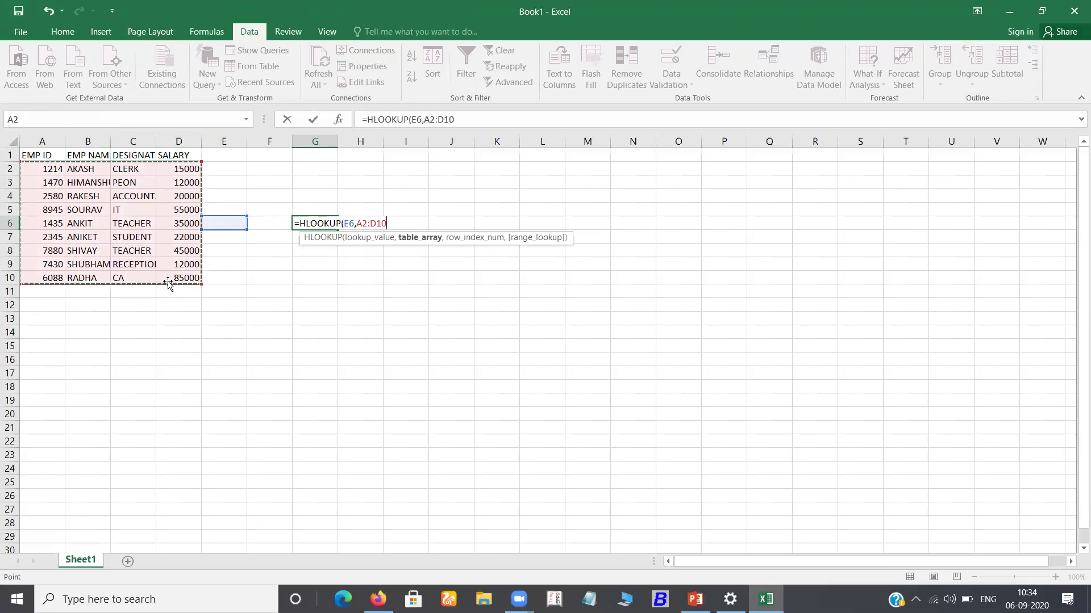
type(",")
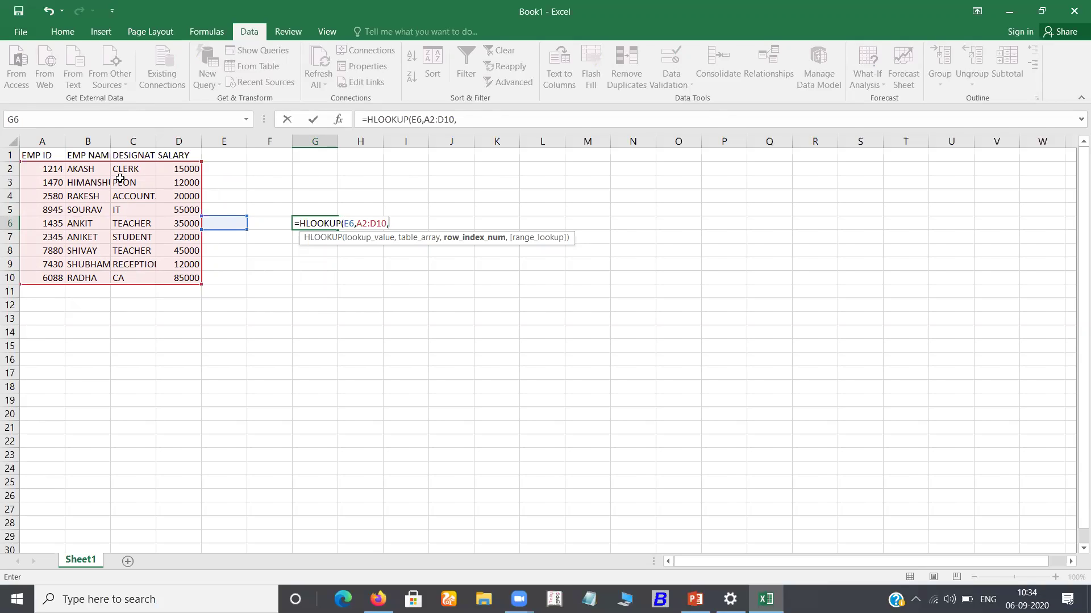
left_click(79, 155)
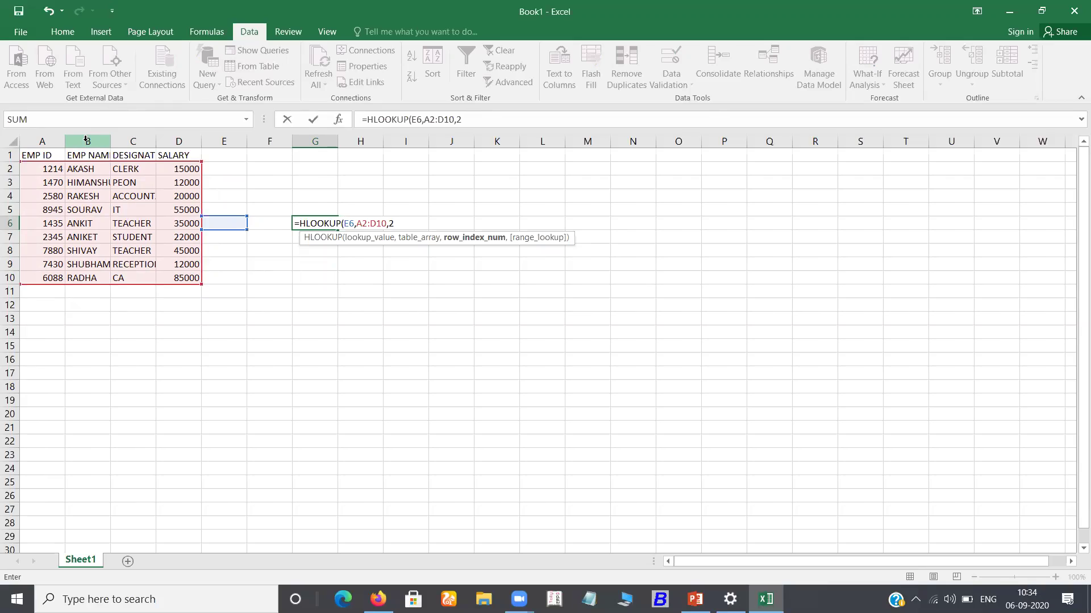
type(",")
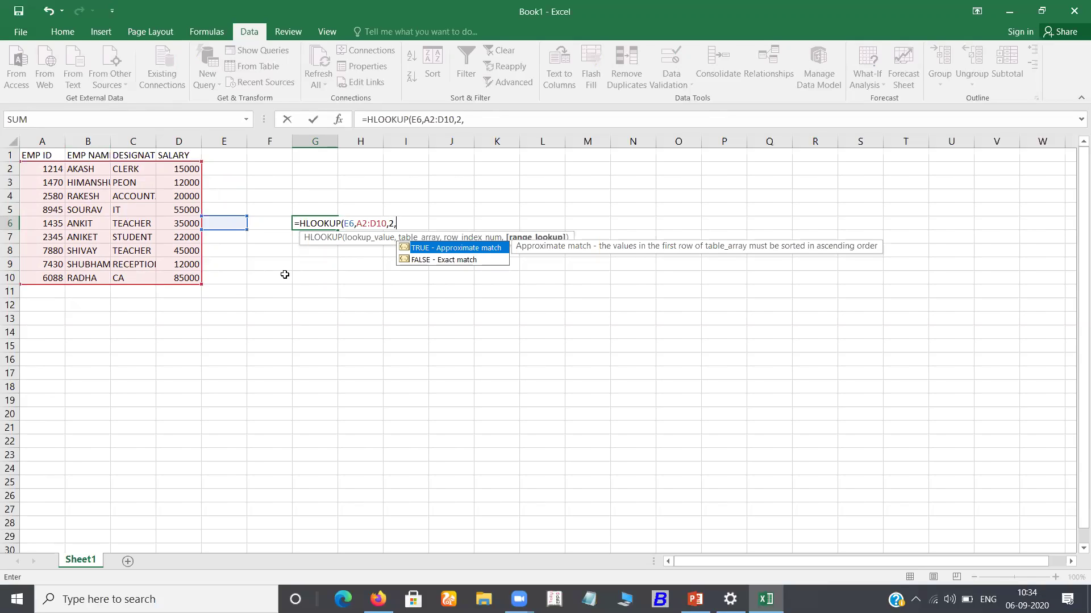
double_click(423, 261)
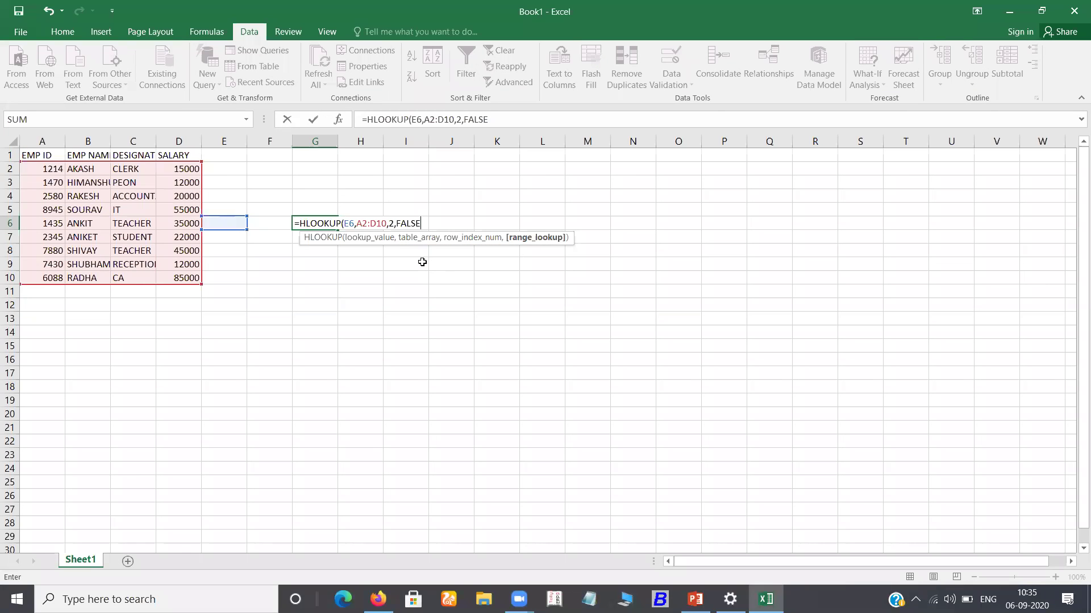
key("Return")
- Enter the first employee's ID in cell E6 as the lookup value and check the formula in G6
key("Up")
key("Left")
key("Left")
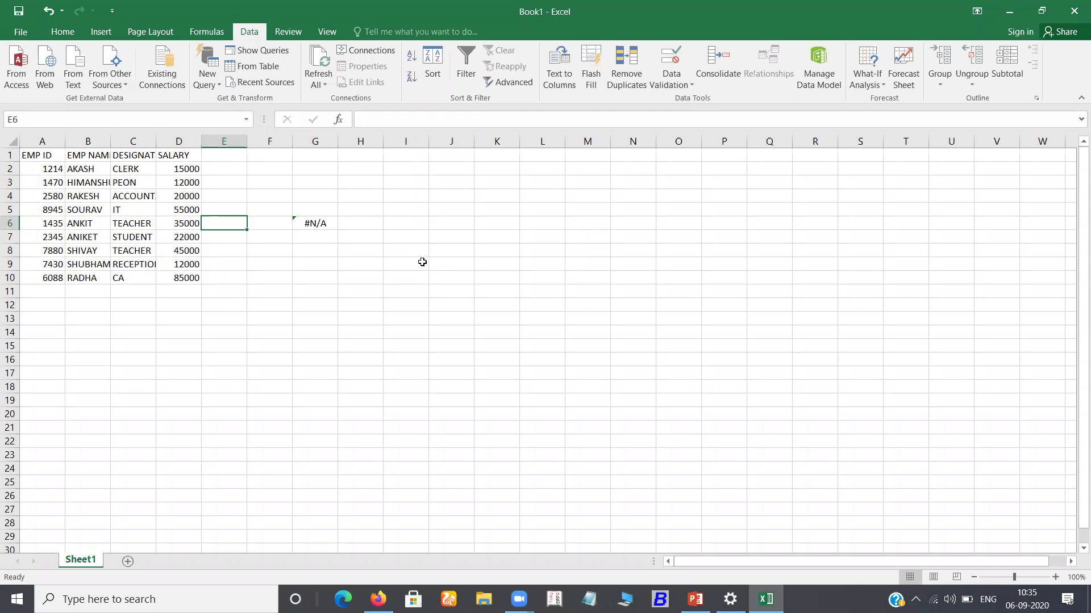
type("1214")
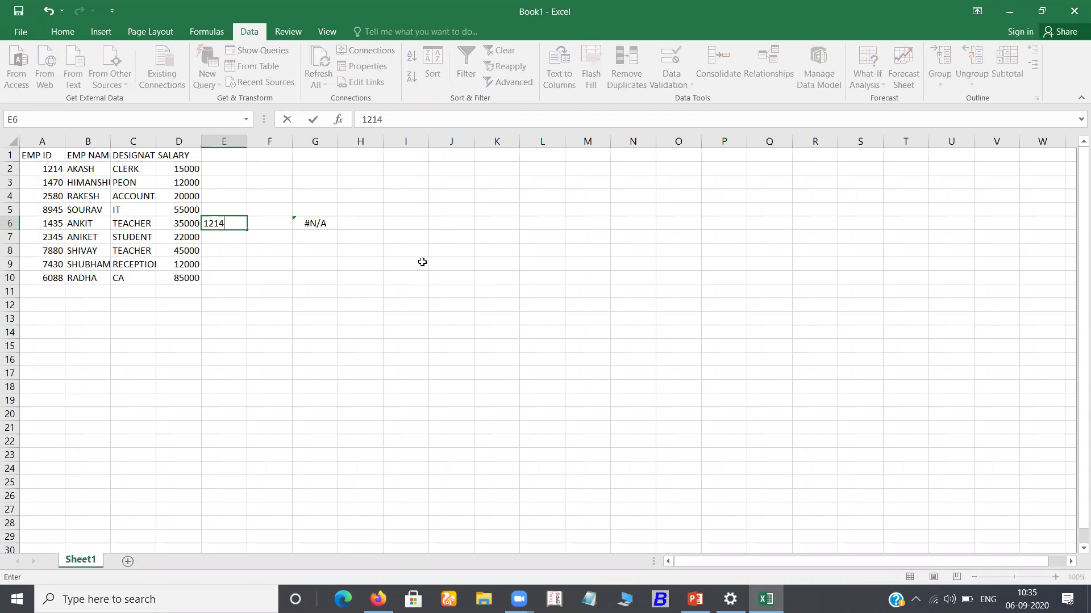
key("Return")
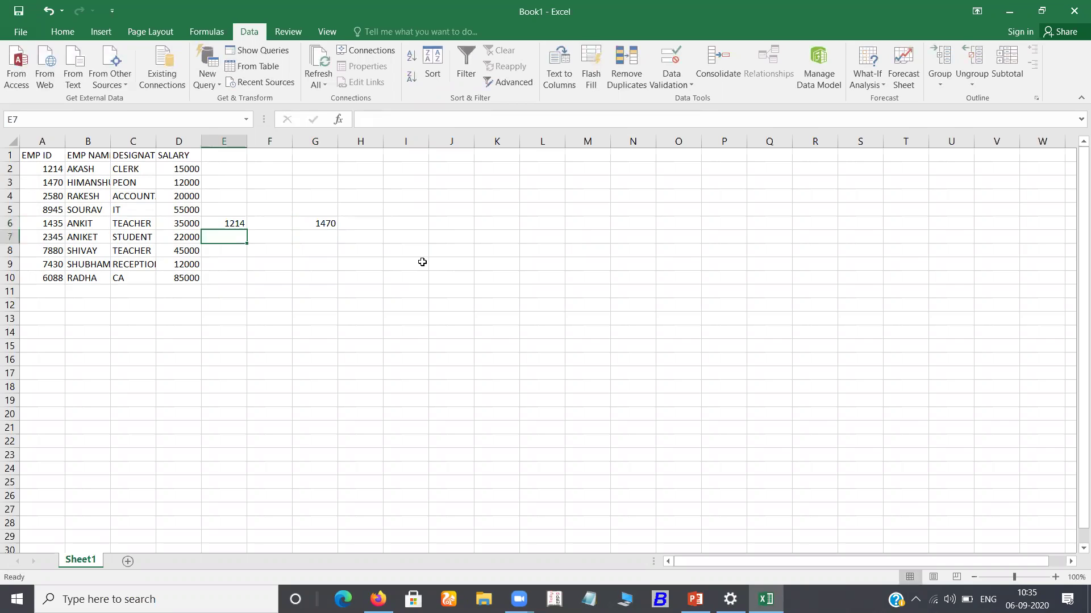
left_click(236, 221)
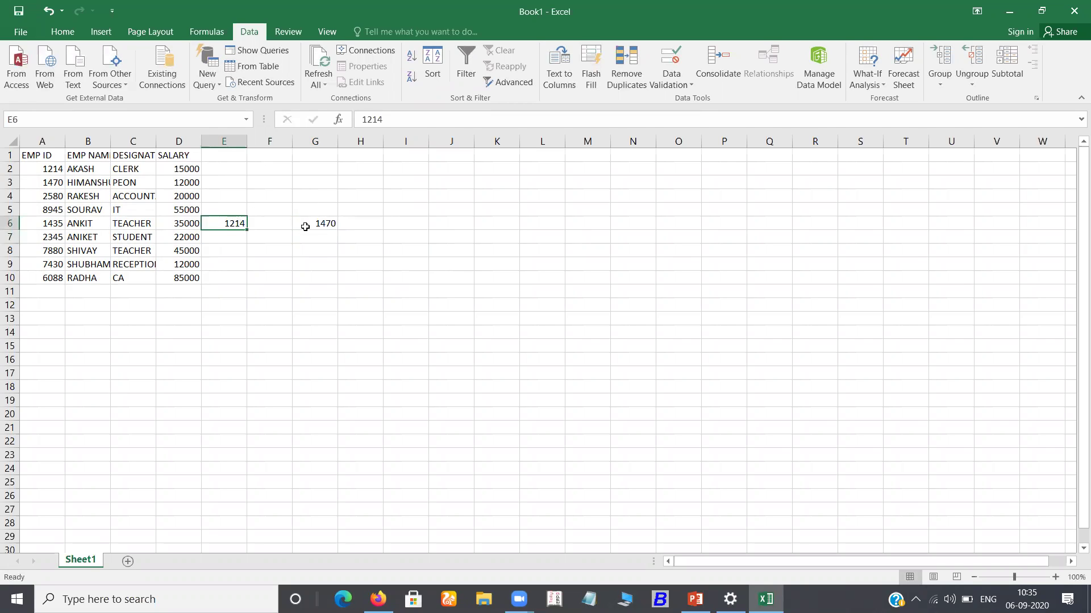
left_click(327, 224)
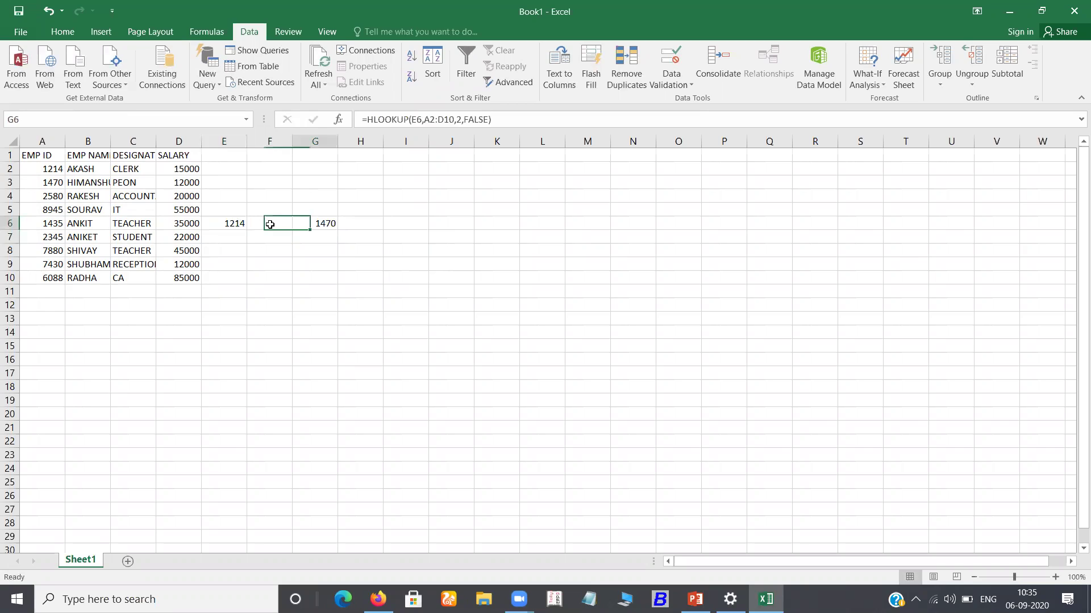
- Test the HLOOKUP by entering the first employee's name and the third employee's ID in cell E6
left_click(236, 224)
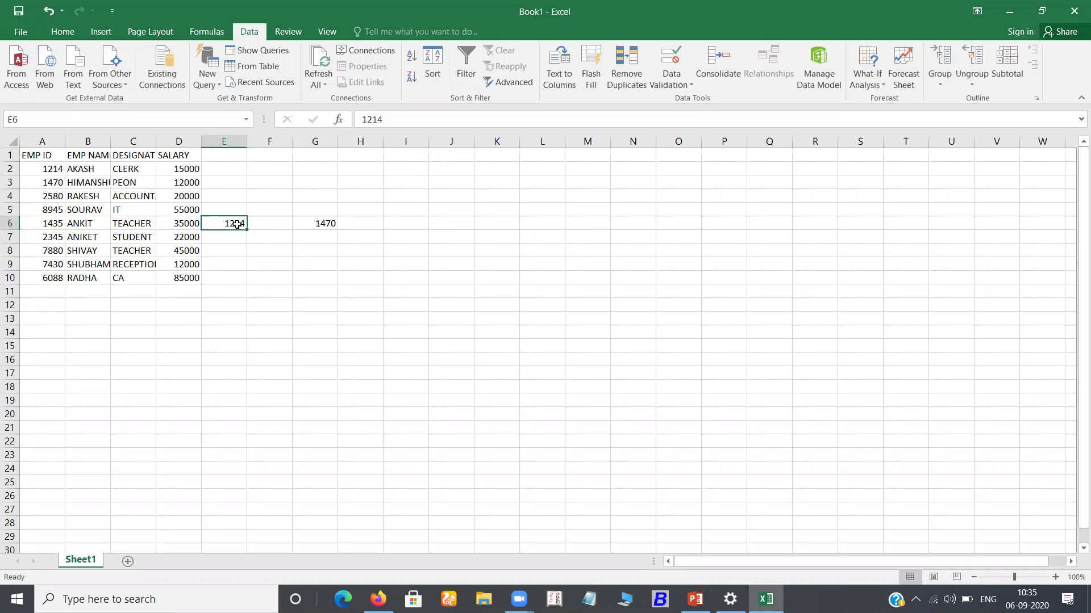
type("AKASH")
key("Return")
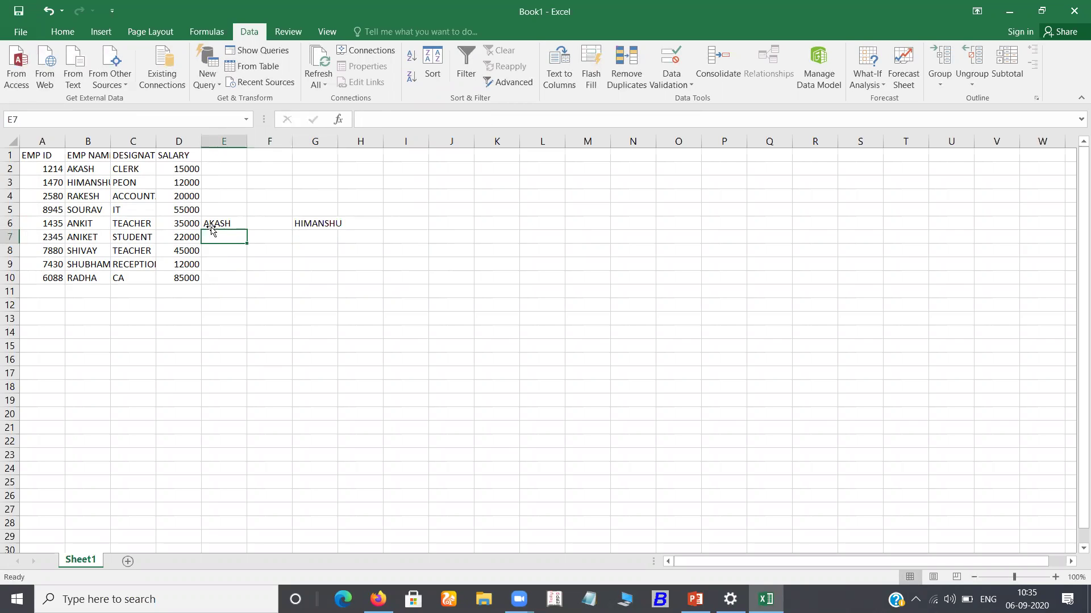
left_click(225, 224)
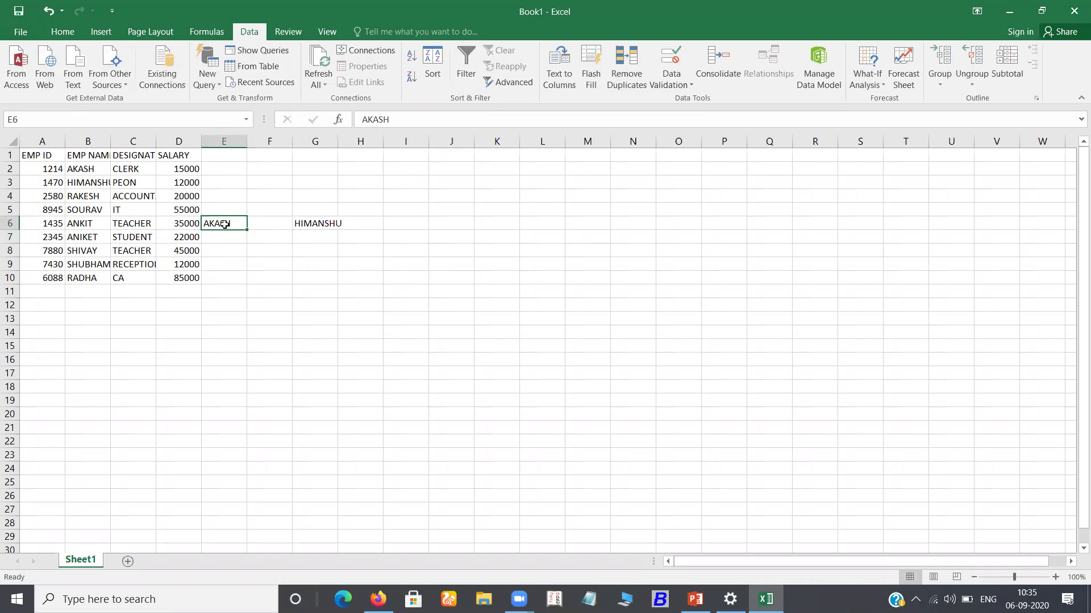
type("2580")
key("Return")
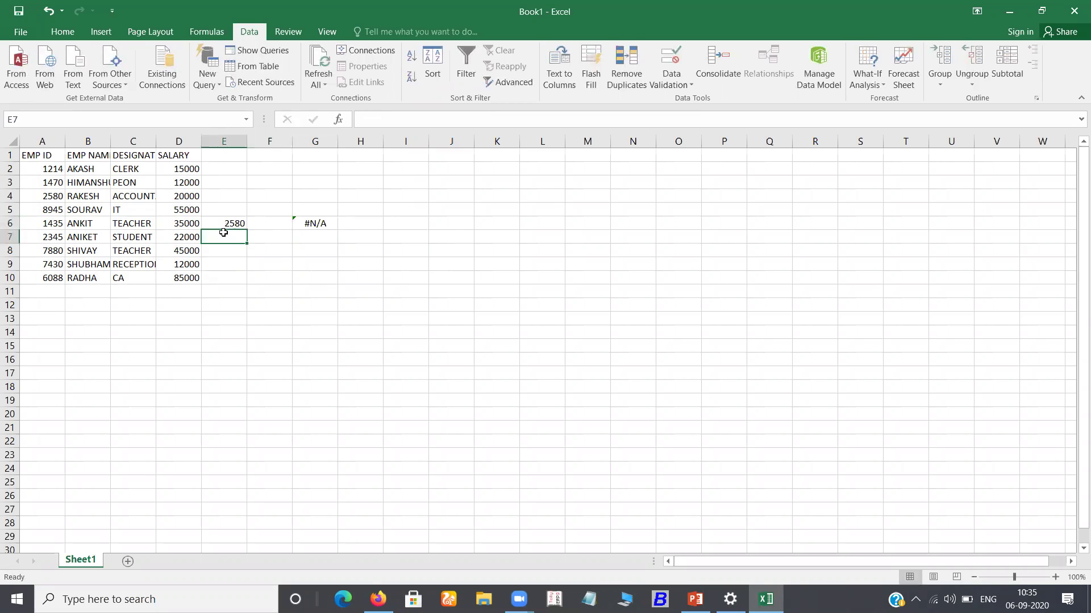
- Clear the HLOOKUP formula from cell G6 and the lookup value from cell E6
left_click(316, 233)
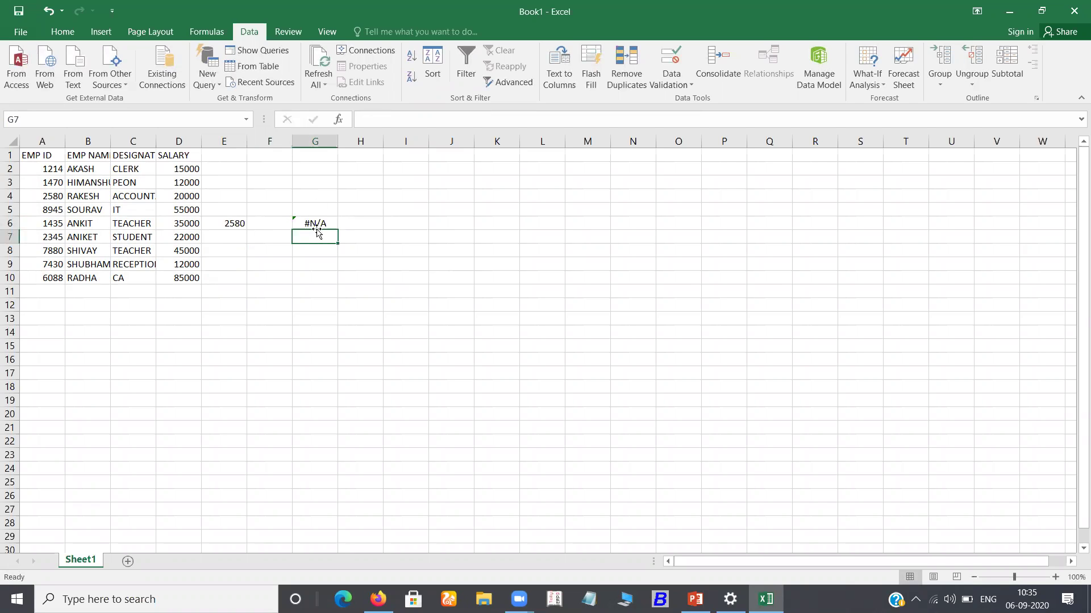
left_click(315, 225)
key("F2")
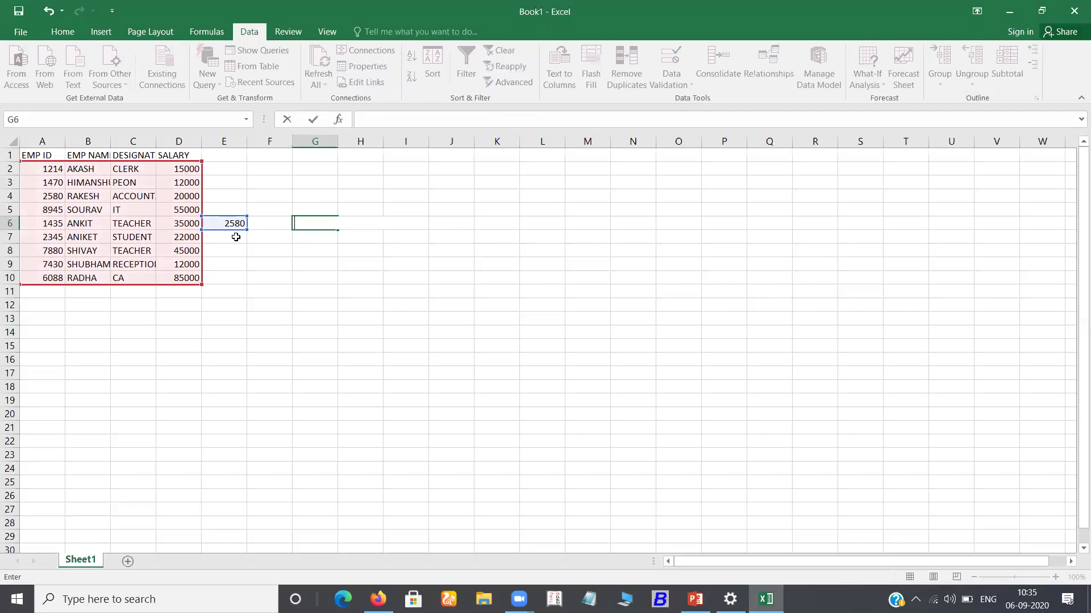
left_click(237, 223)
key("Delete")
left_click(320, 226)
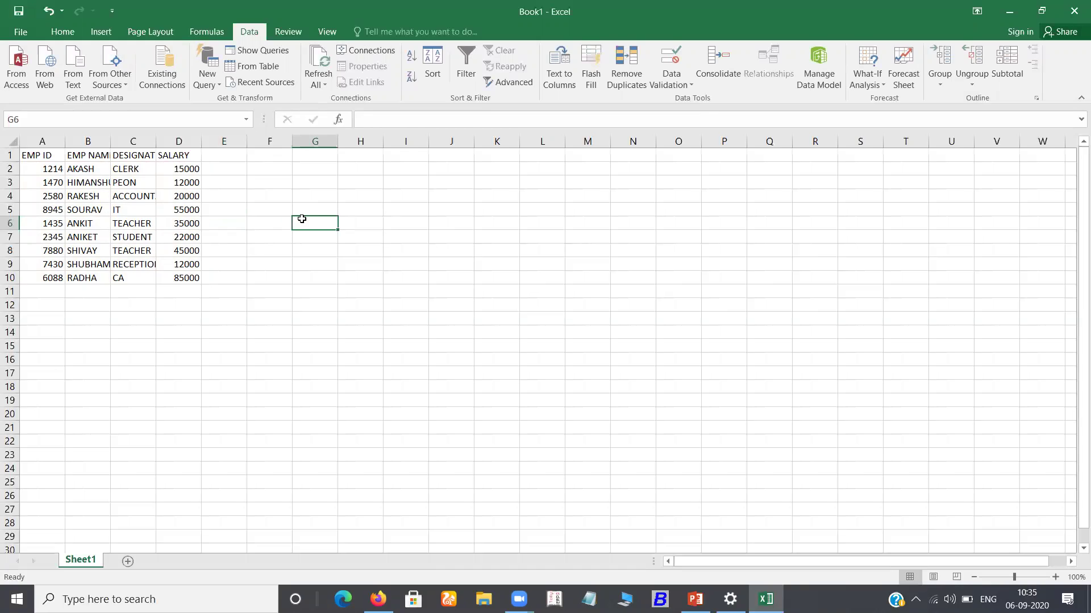
- Enter an HLOOKUP formula in G6 with lookup value I3, table array A1:D10, row index 3 and FALSE for an exact match
type("=HLOOKU")
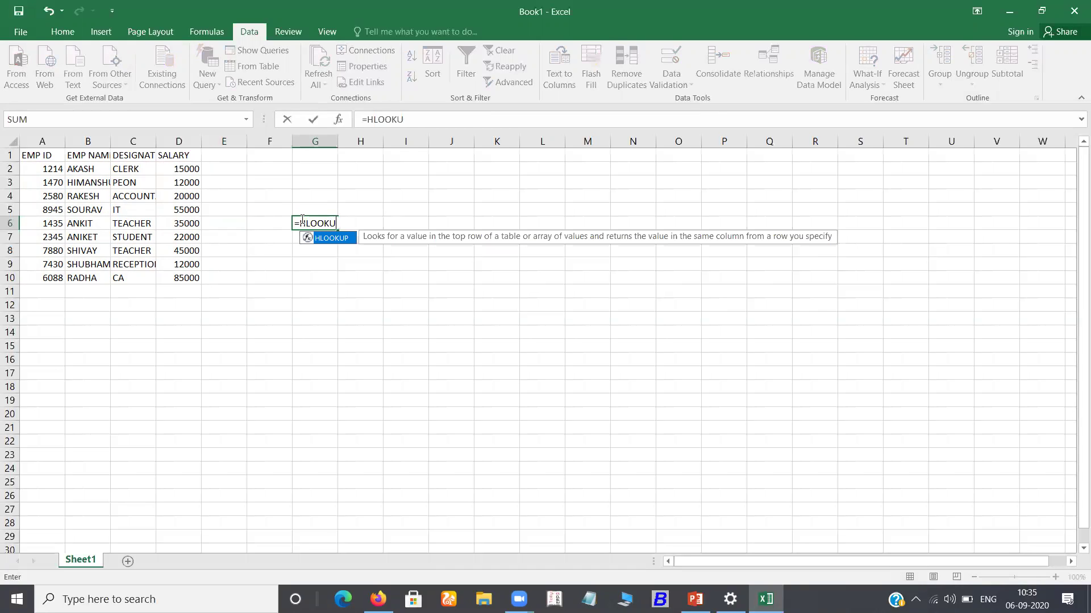
type("P(")
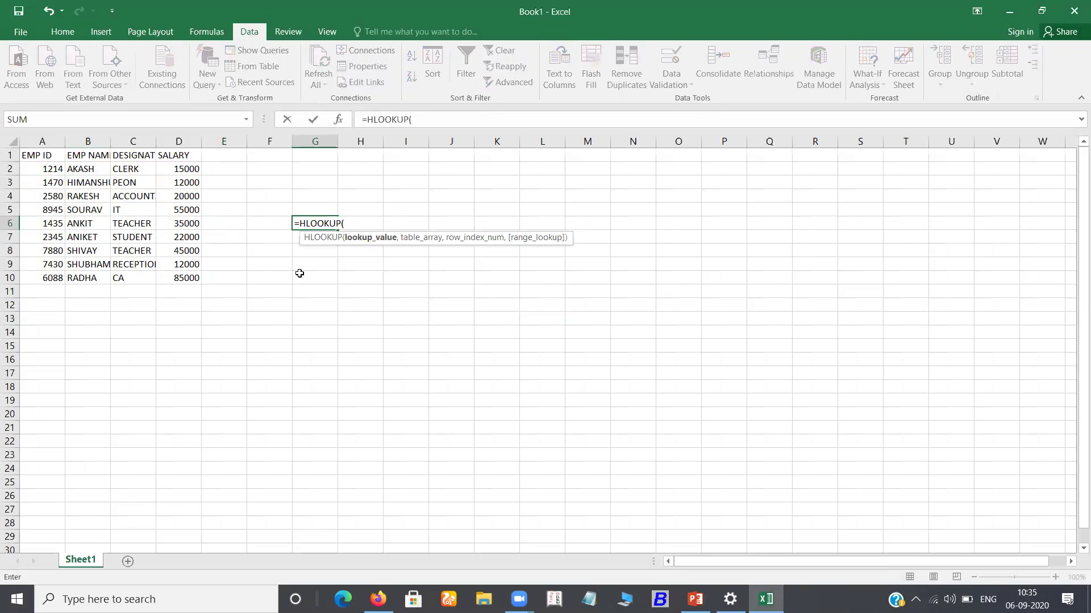
left_click(420, 177)
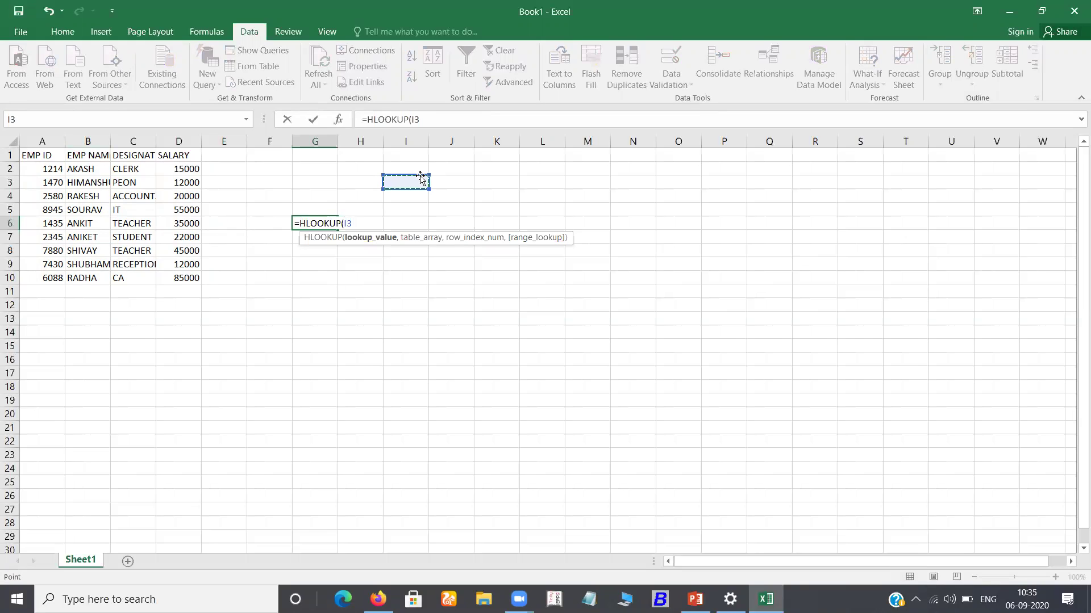
type(",")
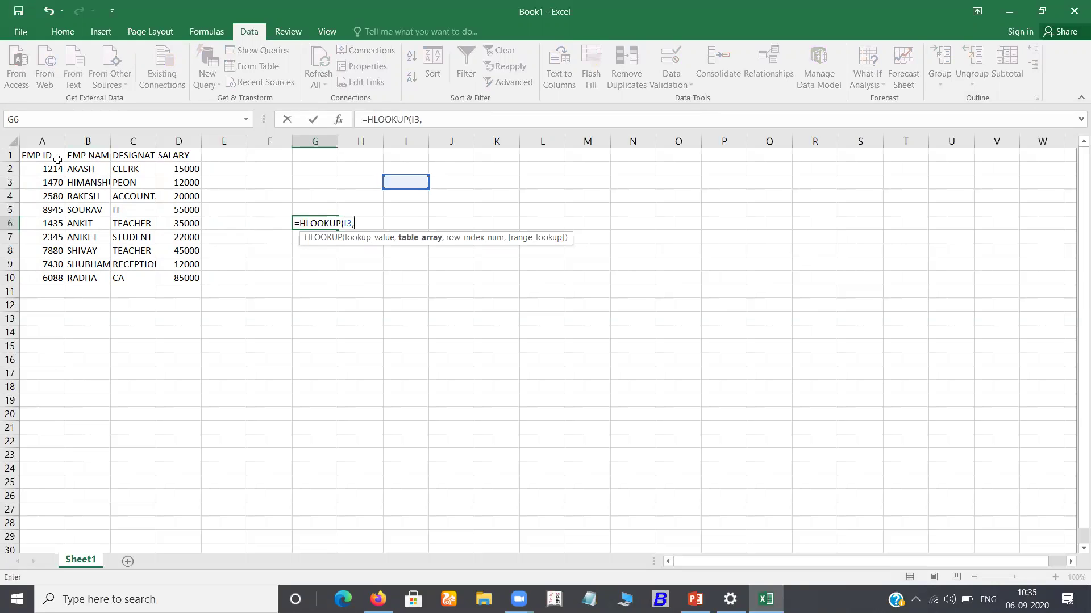
left_click_drag(36, 159, 170, 284)
type(",")
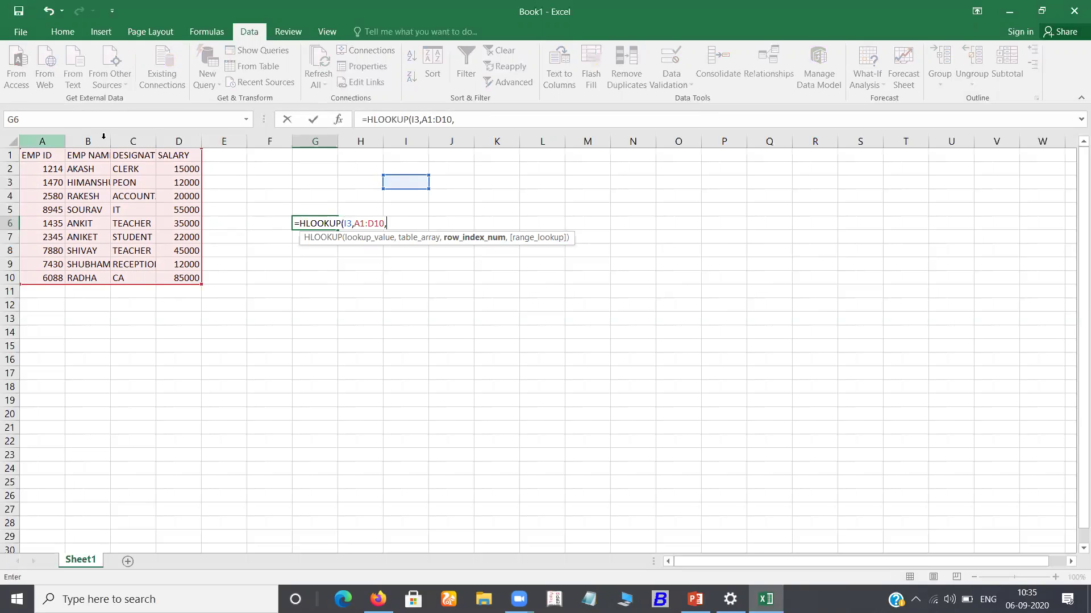
type("3")
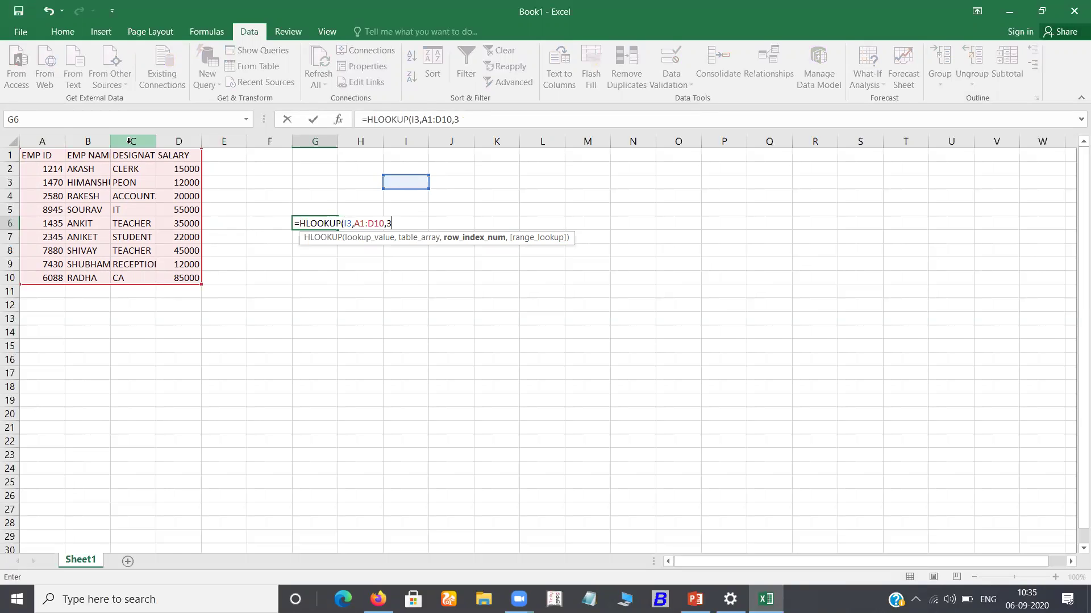
type(",")
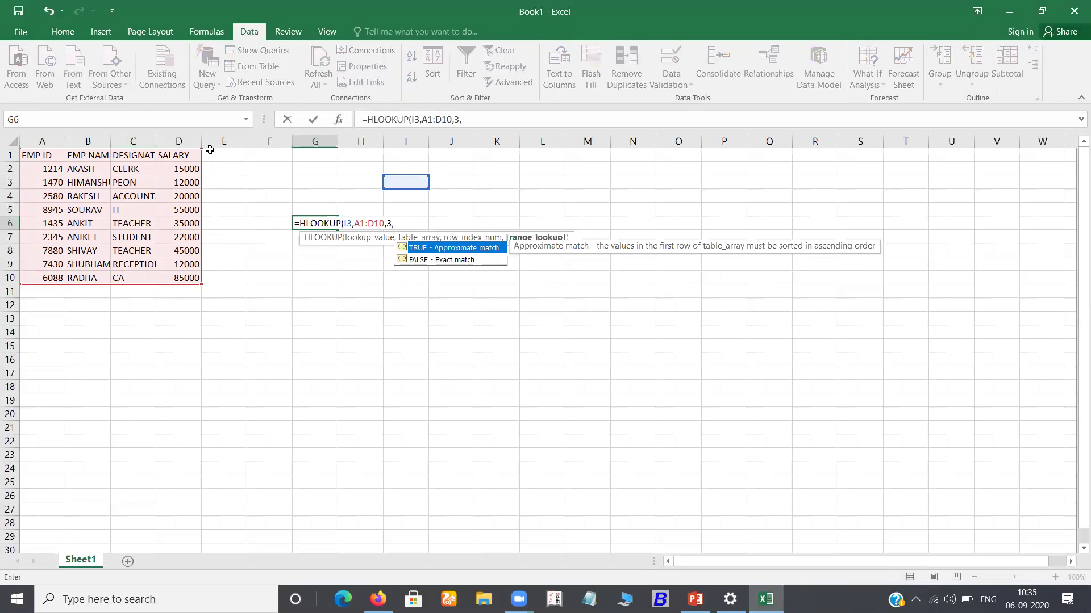
left_click(420, 260)
double_click(421, 261)
left_click(421, 260)
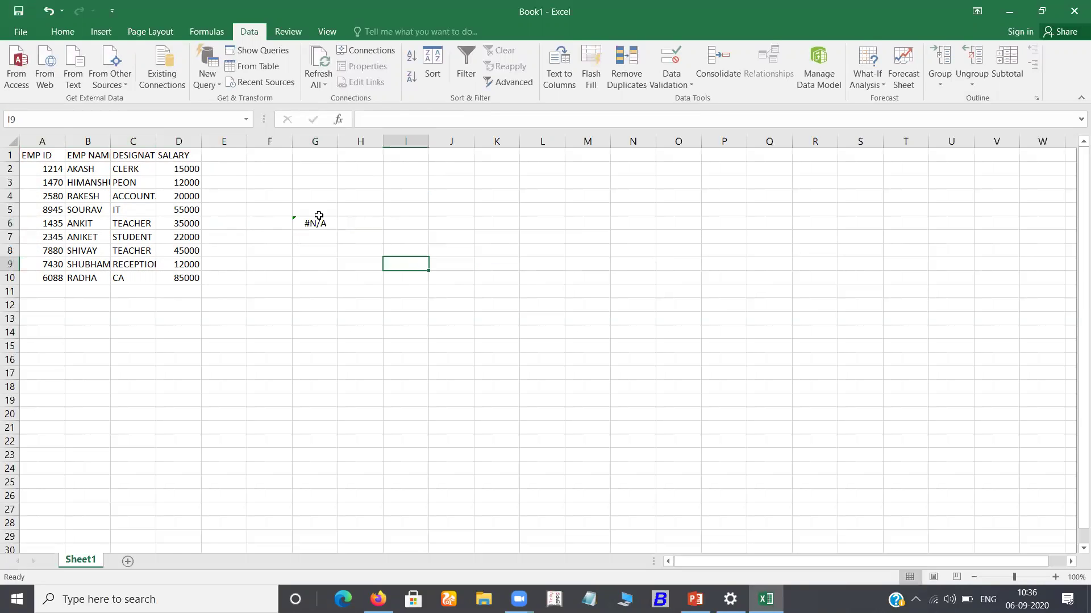
left_click(327, 214)
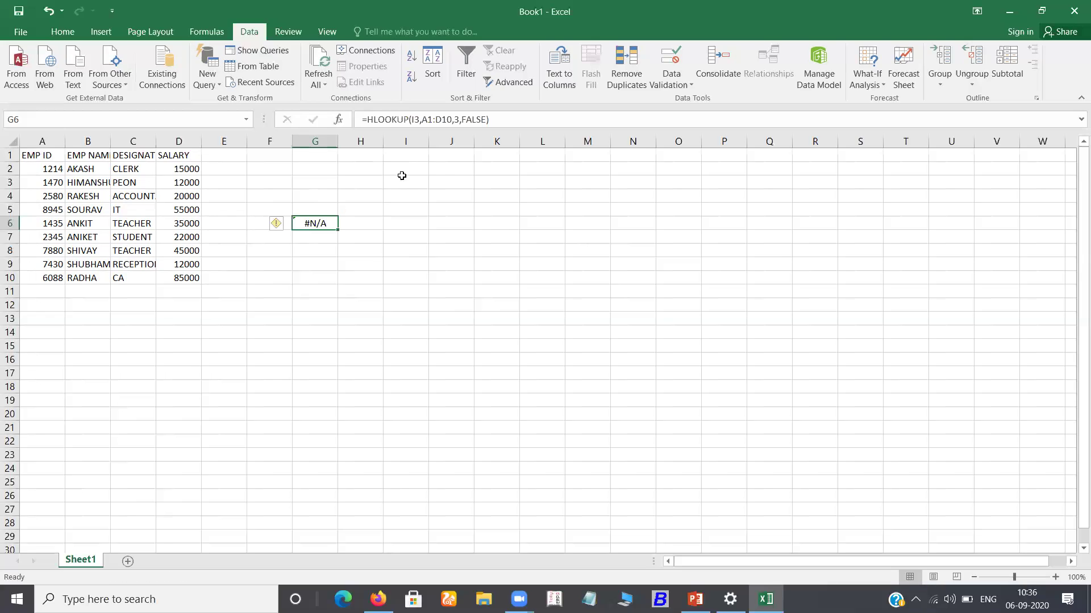
- Try the first employee's ID and CLERK as lookup values in cell I3
left_click(402, 180)
type("1214")
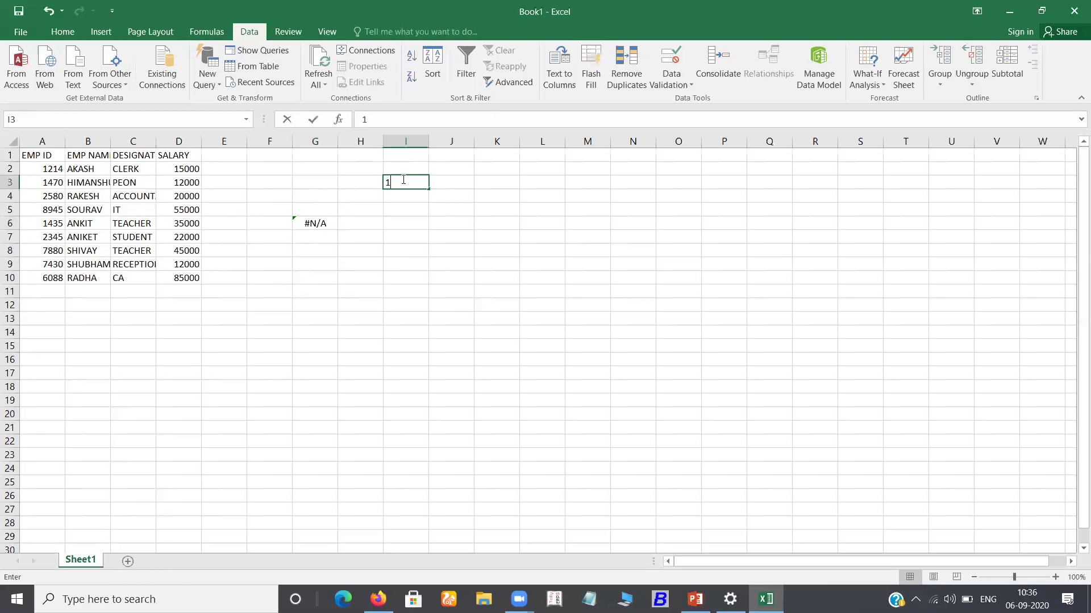
key("Return")
left_click(401, 179)
type("CLERK")
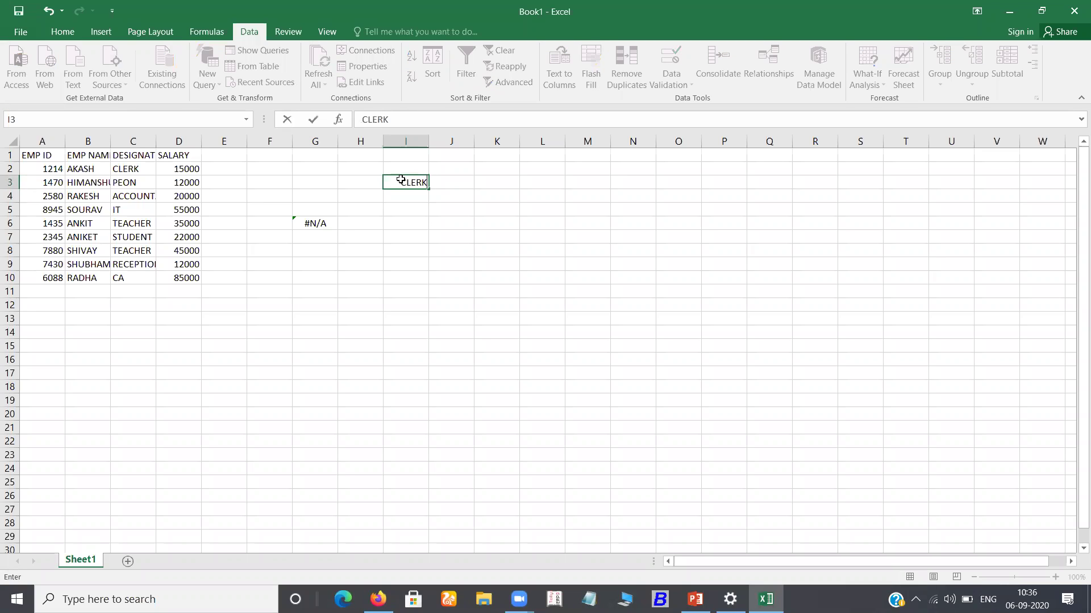
key("Return")
left_click(401, 179)
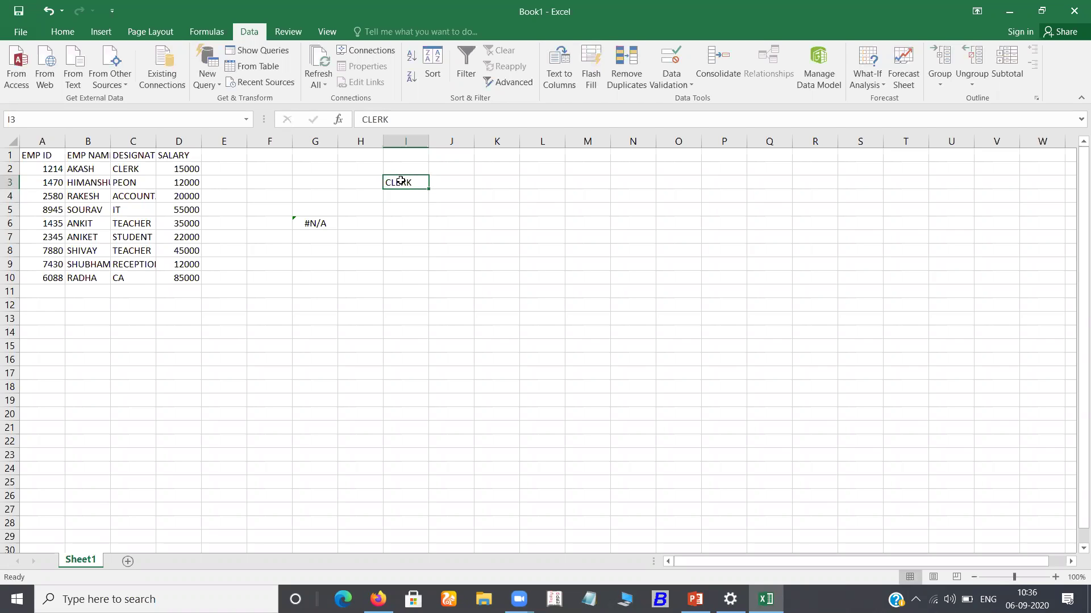
type("1214")
key("Return")
key("Return")
left_click(400, 183)
- Look at the error-checking options for the formula in cell G6
left_click(306, 211)
left_click(310, 227)
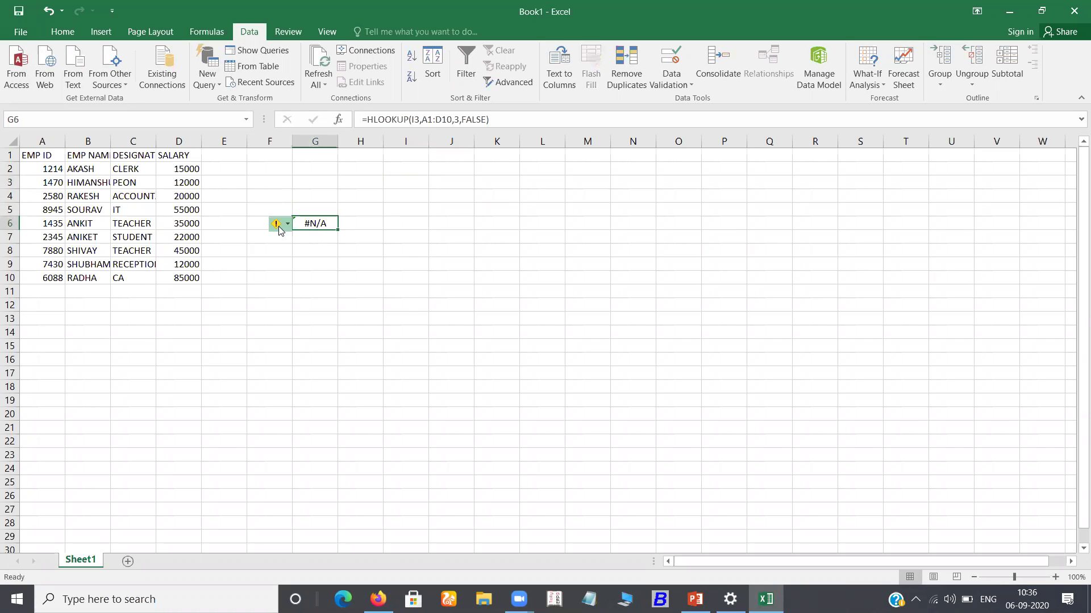
left_click(278, 226)
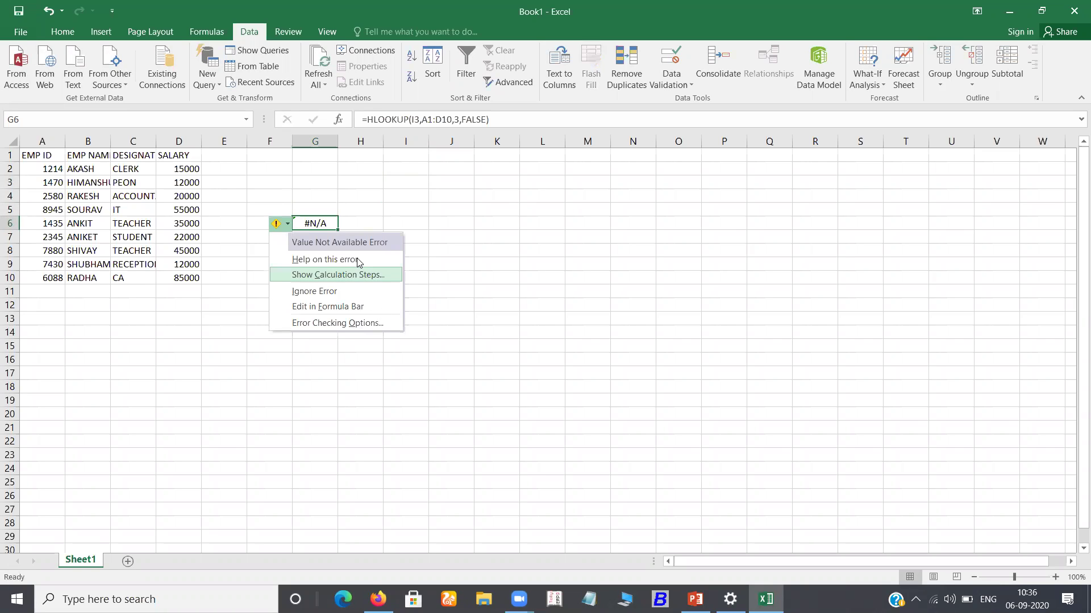
key("Escape")
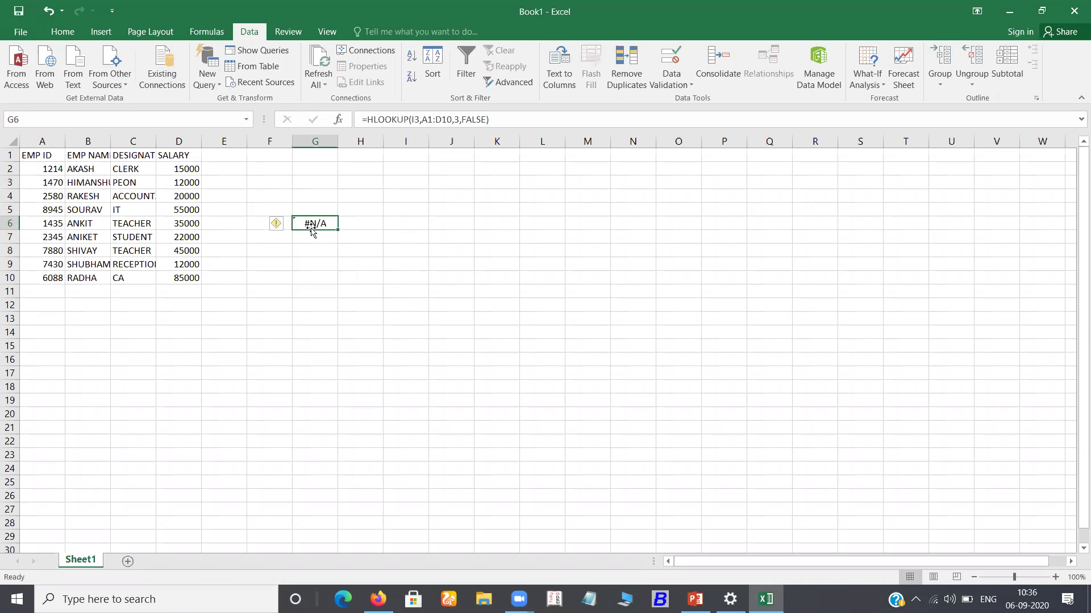
- Clear the formula in cell G6 and start a new HLOOKUP formula there
key("BackSpace")
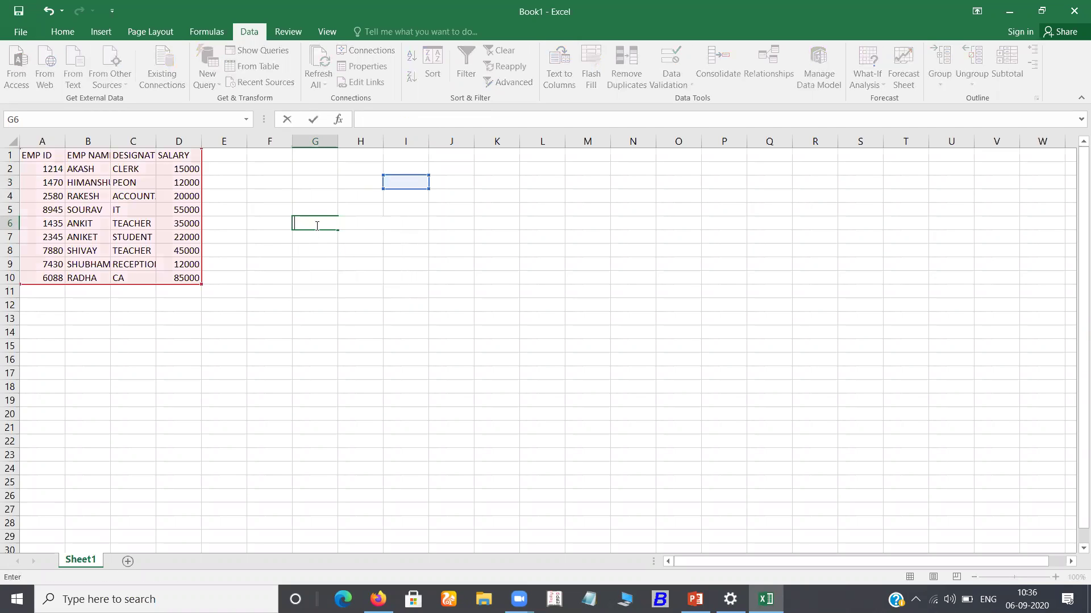
type("=HLOOKUP")
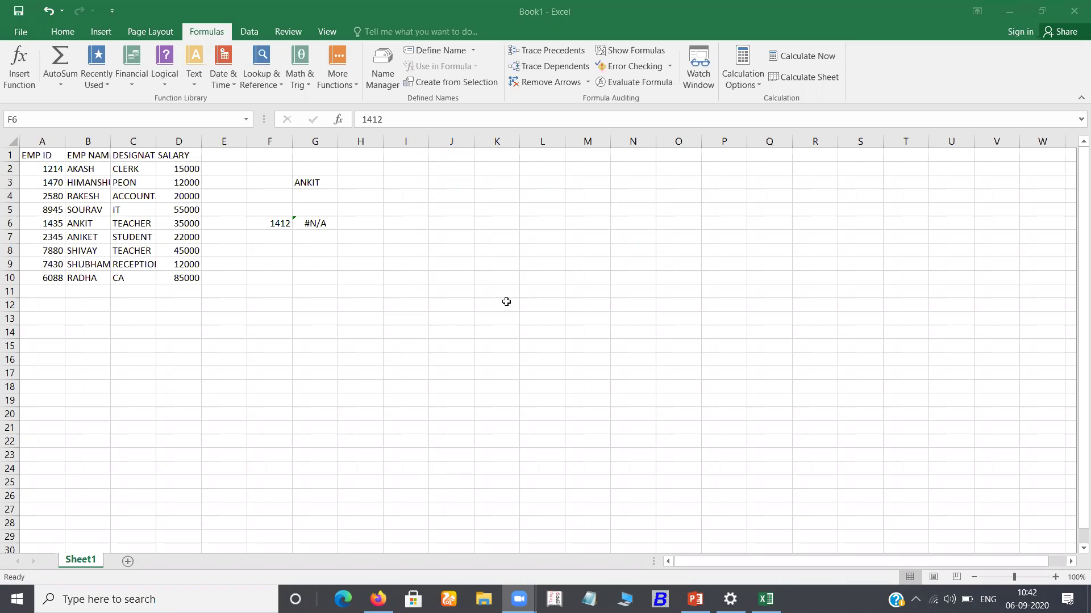
- Replace the contents of G6 with an HLOOKUP formula using header cell C1 as lookup value and A1:D10 as table array
left_click(536, 545)
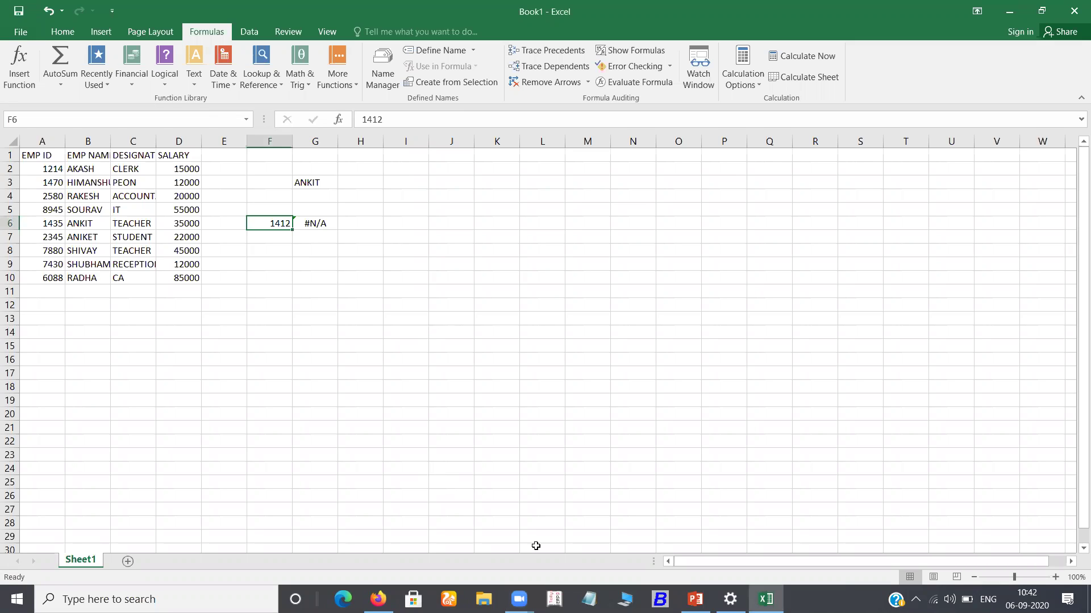
left_click(338, 223)
key("BackSpace")
type("=HLOO")
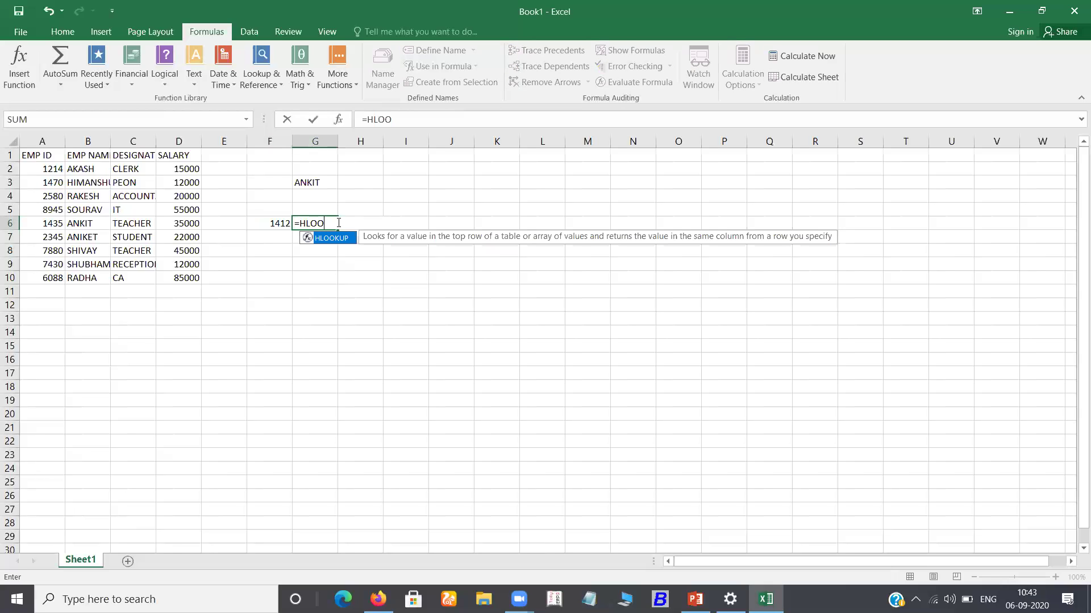
type("KUP(")
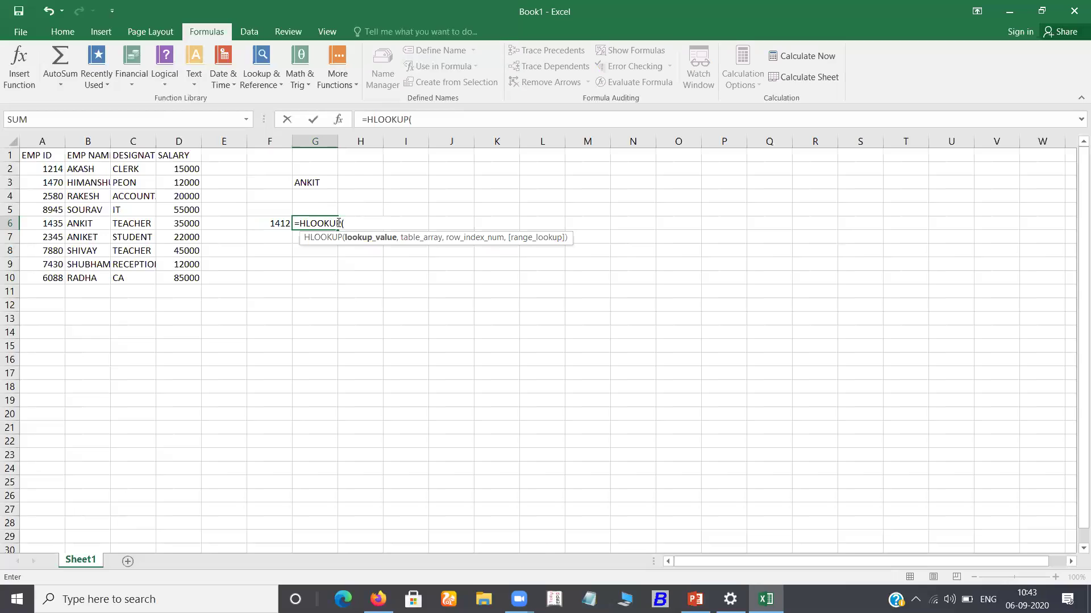
left_click(129, 156)
type(",")
left_click_drag(54, 156, 192, 279)
type(",")
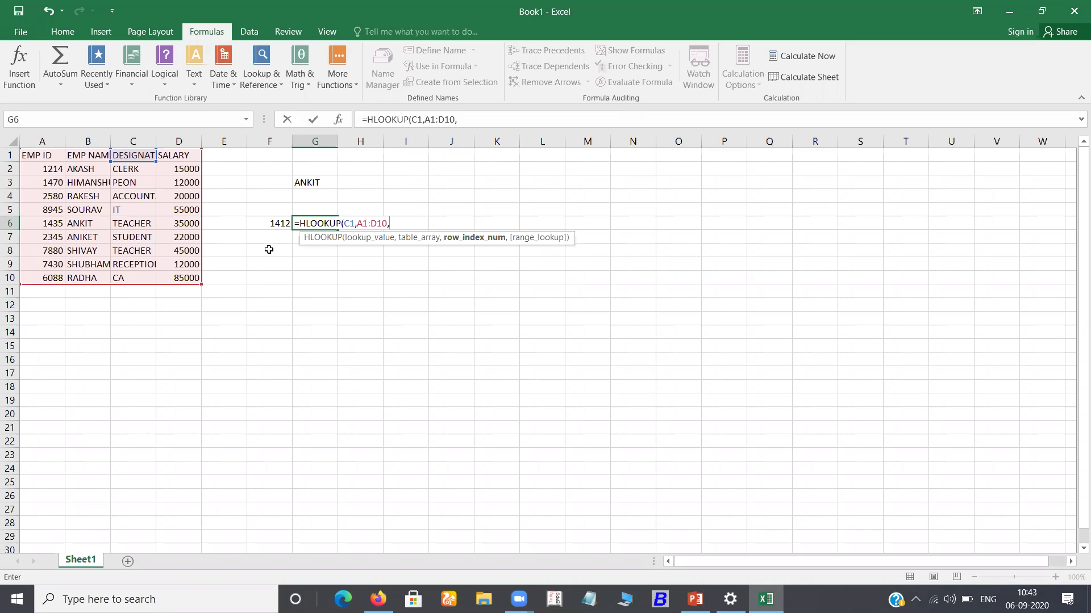
- Complete the HLOOKUP formula in G6 with row index 2 and FALSE for an exact match
type("B")
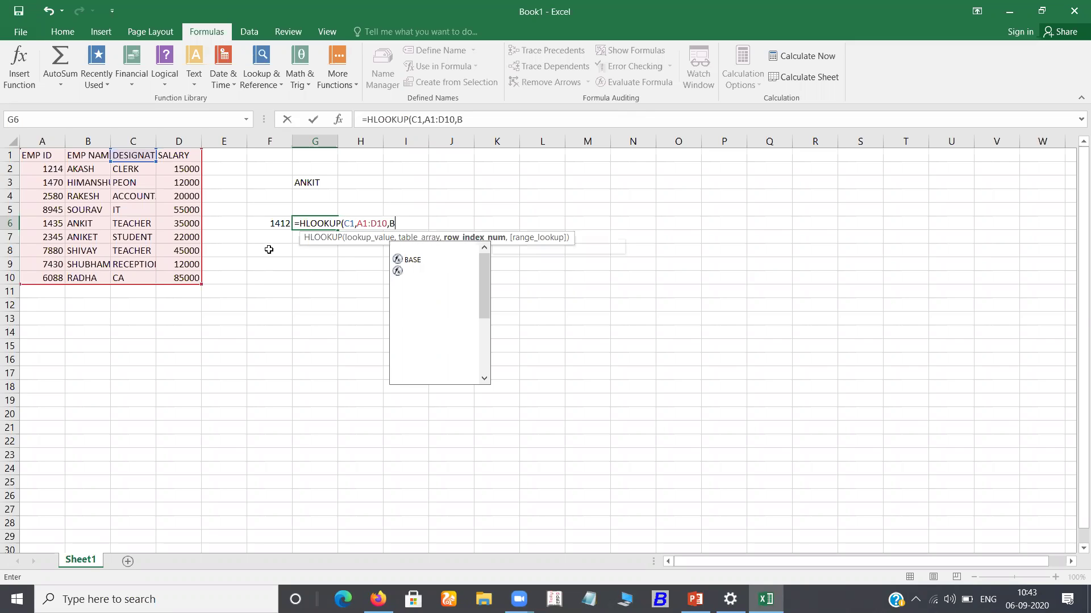
key("BackSpace")
type("2,")
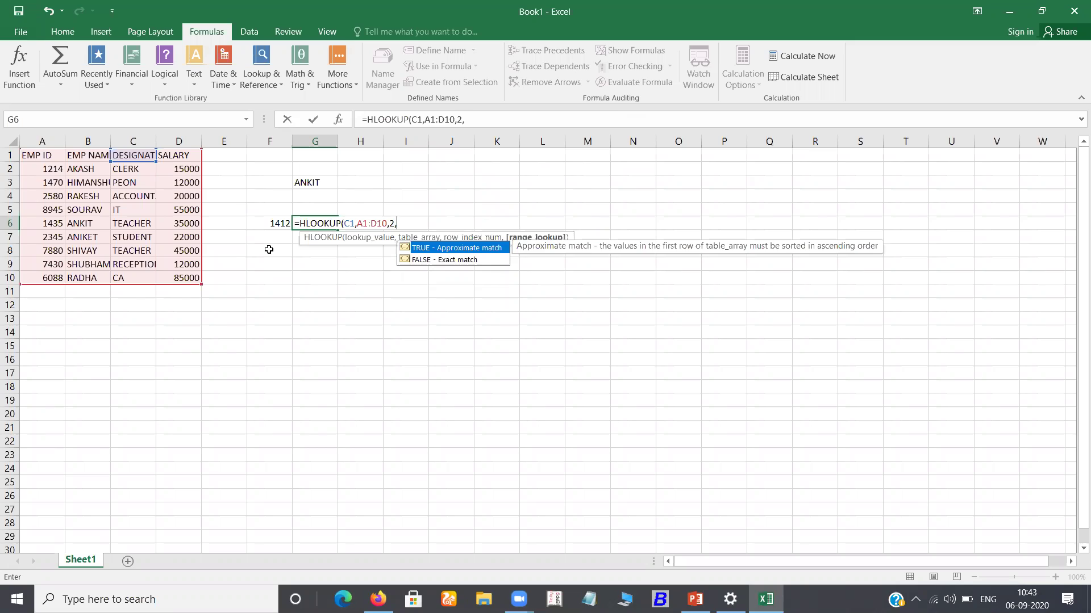
key("Escape")
type("falss")
double_click(417, 260)
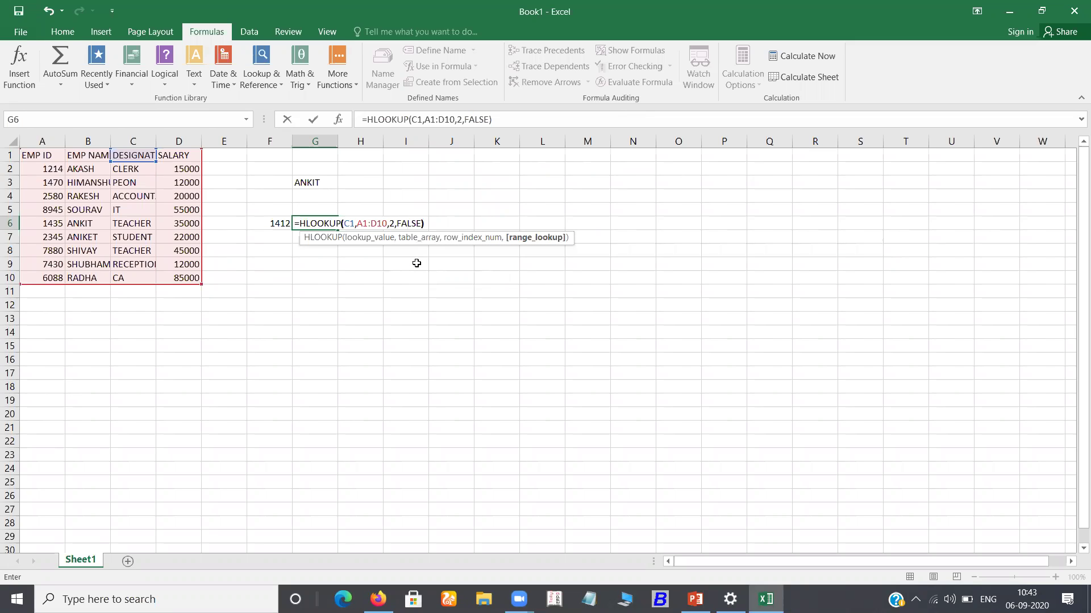
type(")")
key("Return")
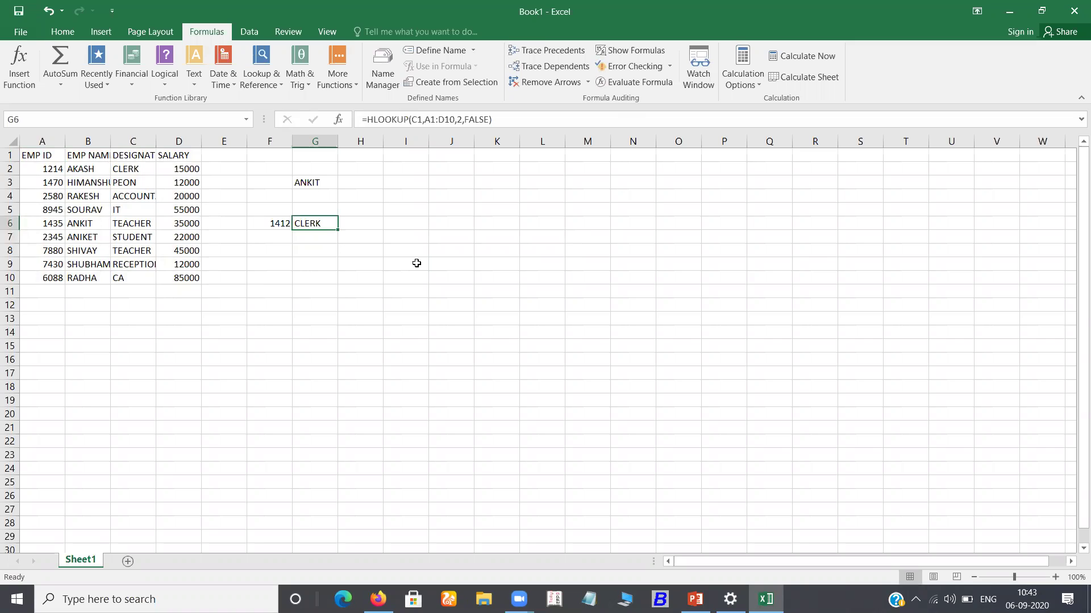
- Clear the leftover lookup number from cell F6
key("Left")
key("BackSpace")
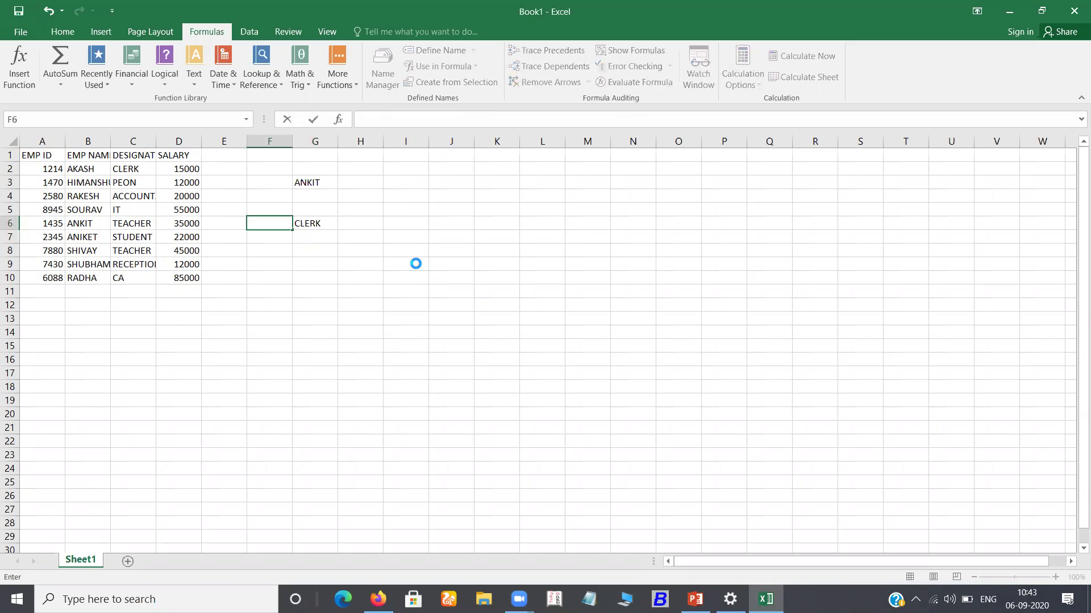
key("Right")
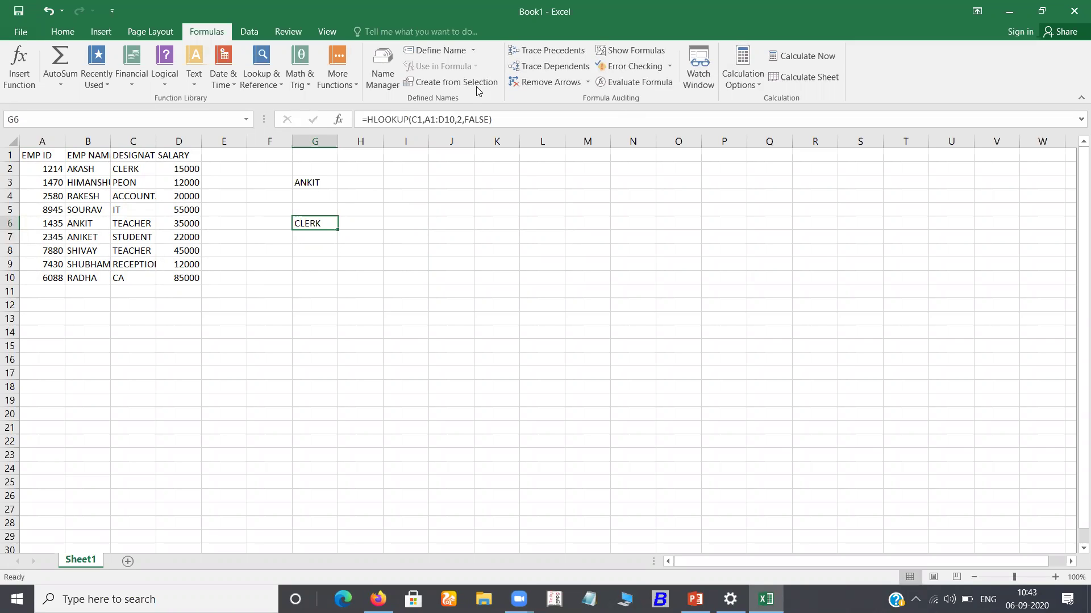
- Change the row index in the G6 HLOOKUP formula to 3
left_click(461, 114)
key("BackSpace")
type("3")
key("Return")
key("Up")
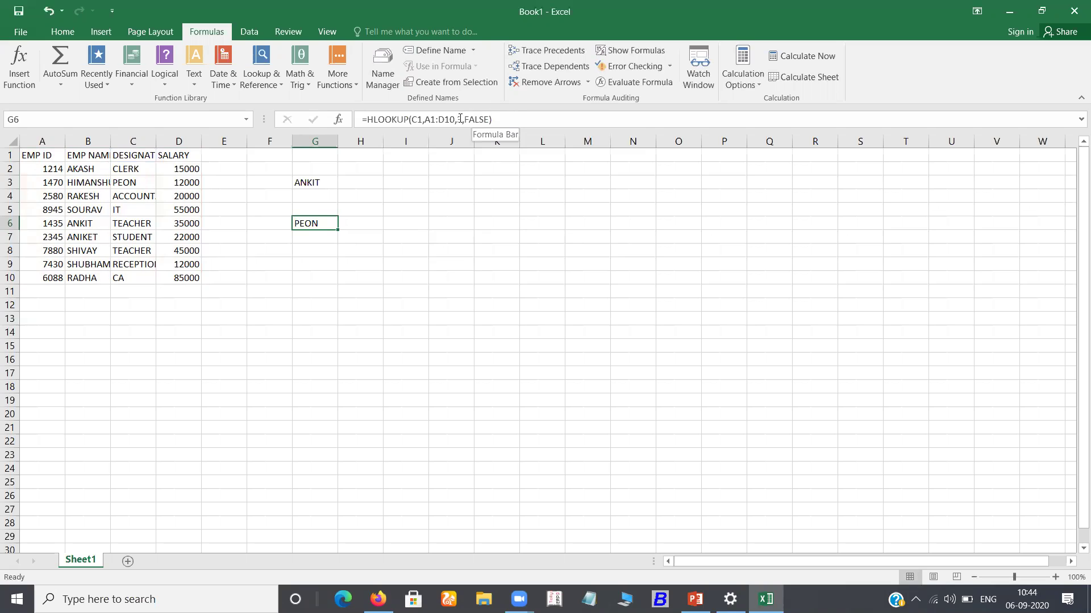
- Change the row index in the G6 HLOOKUP formula to 4
left_click(458, 120)
key("Delete")
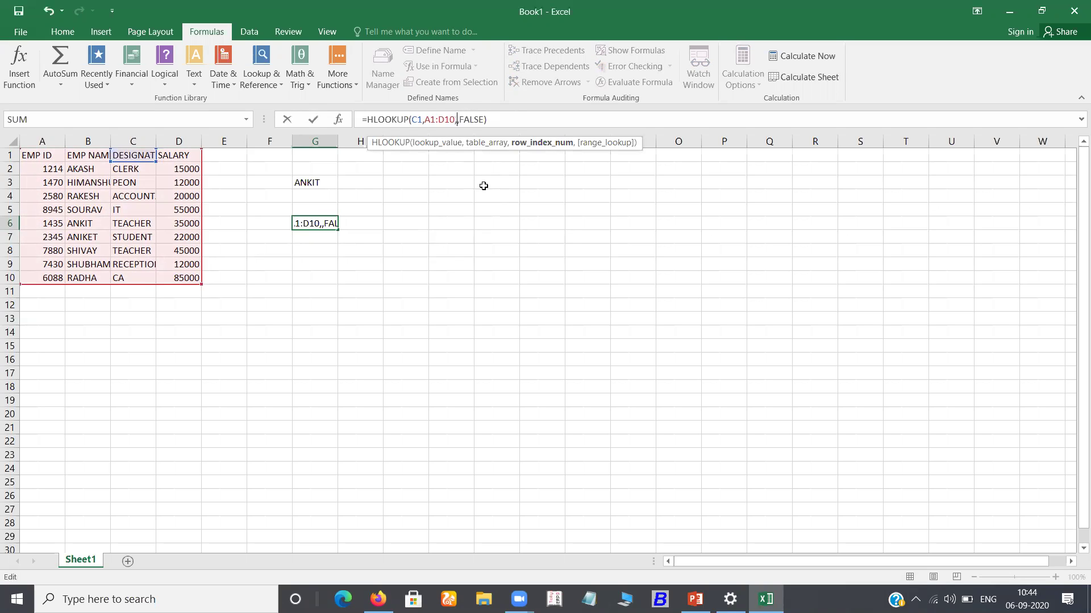
type("4")
key("Return")
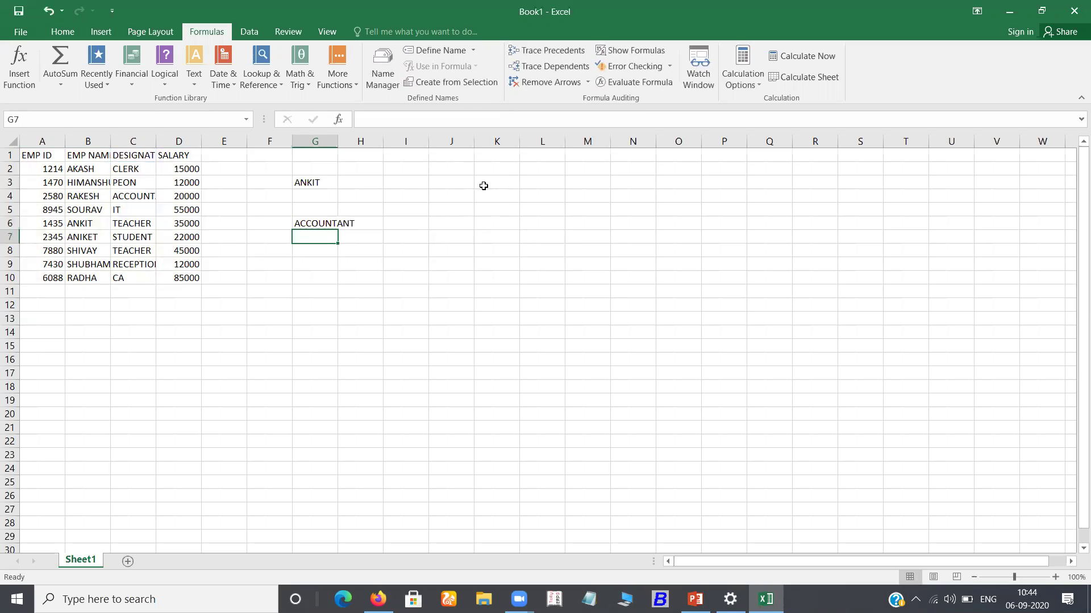
key("Up")
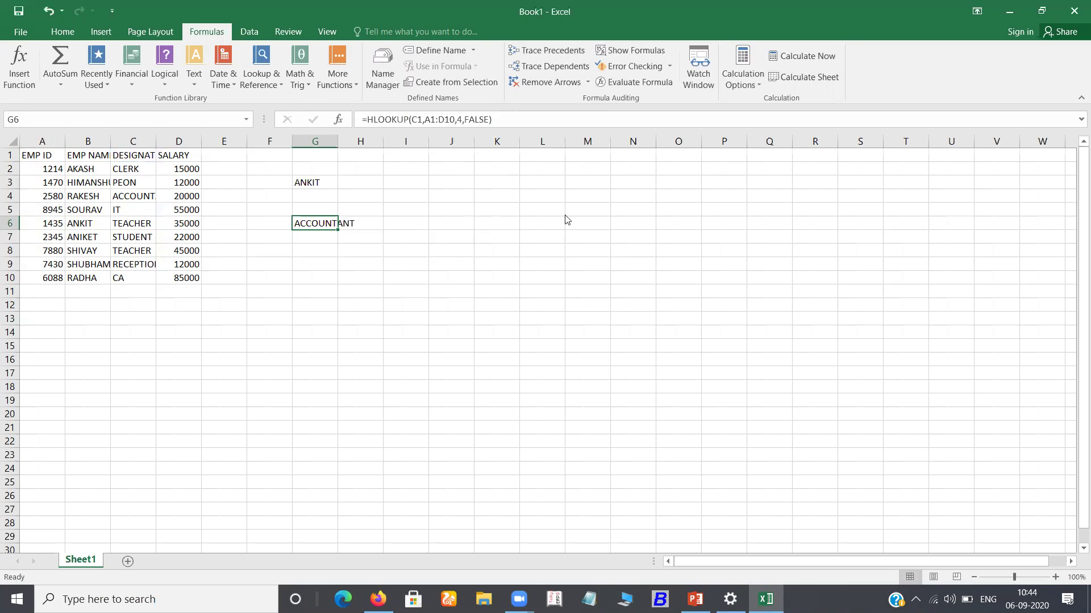
- Set the row index of the HLOOKUP formula in G6 to 5
left_click(304, 223)
left_click(467, 119)
key("BackSpace")
key("BackSpace")
type("5,")
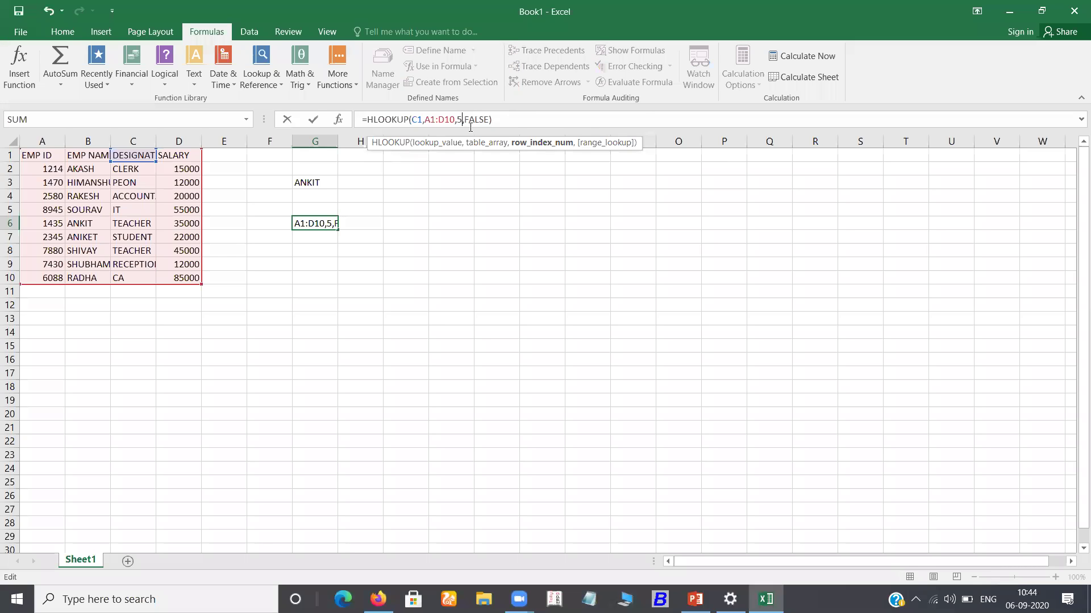
key("Return")
key("Up")
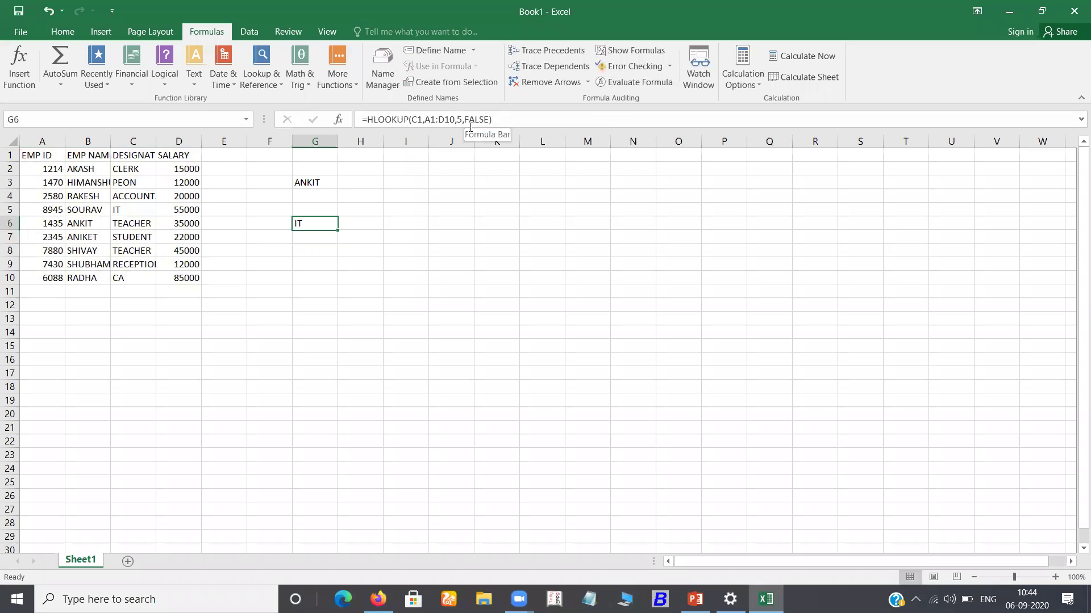
- Erase the existing formula in G6 and start a new HLOOKUP formula in the same cell
key("F2")
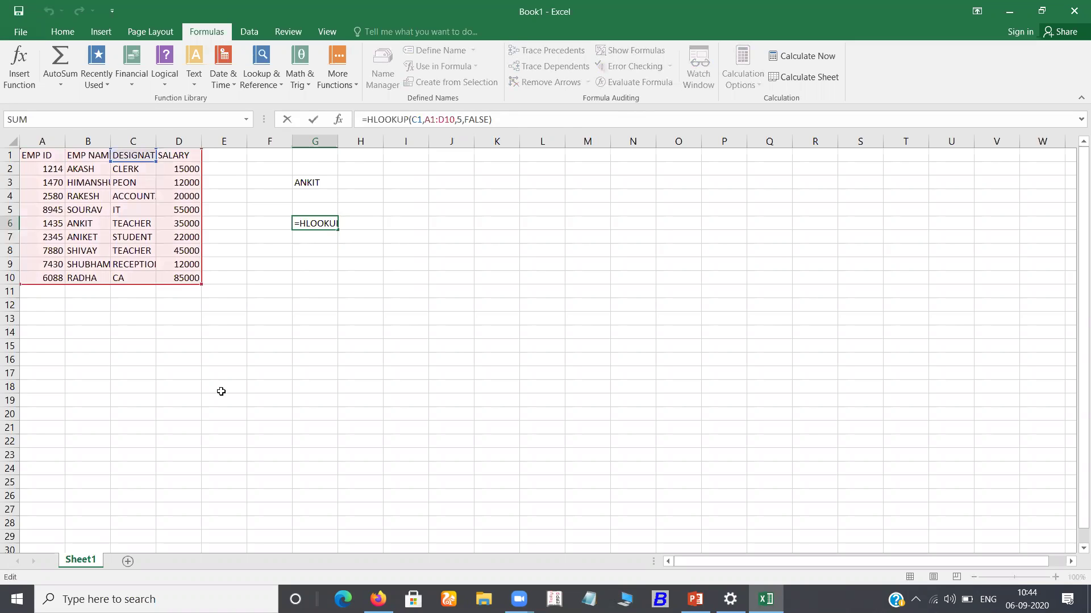
left_click(360, 346)
key("End")
key("BackSpace")
key("BackSpace")
key("BackSpace")
key("BackSpace")
key("BackSpace")
key("BackSpace")
key("BackSpace")
key("BackSpace")
key("BackSpace")
key("BackSpace")
key("BackSpace")
key("BackSpace")
key("BackSpace")
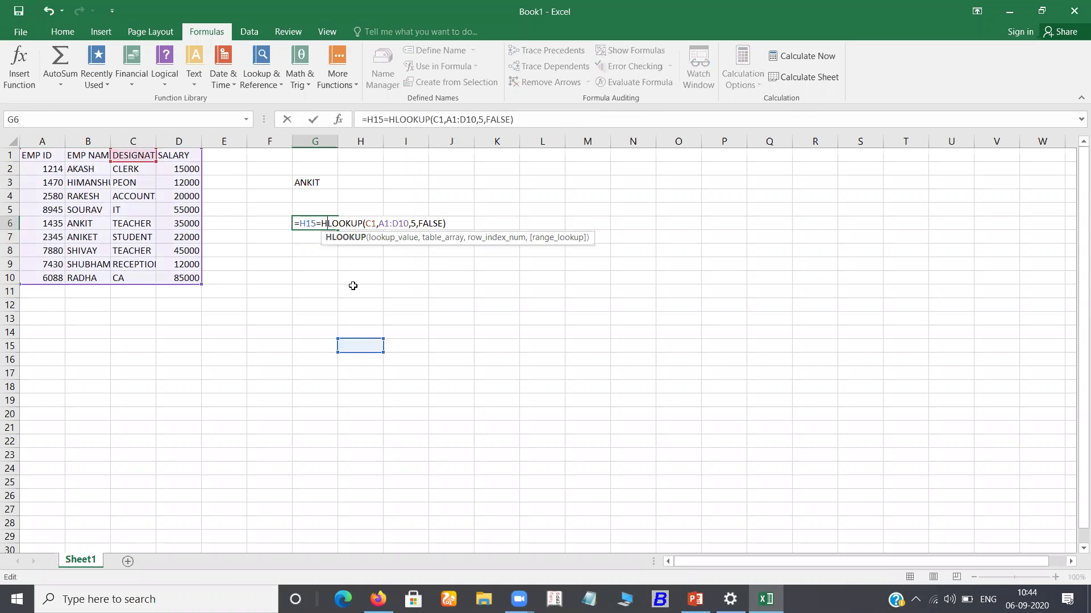
key("BackSpace")
key("BackSpace")
key("BackSpace")
key("BackSpace")
key("BackSpace")
key("BackSpace")
key("BackSpace")
key("BackSpace")
key("BackSpace")
key("BackSpace")
key("BackSpace")
key("BackSpace")
key("BackSpace")
key("BackSpace")
key("BackSpace")
key("BackSpace")
key("BackSpace")
key("BackSpace")
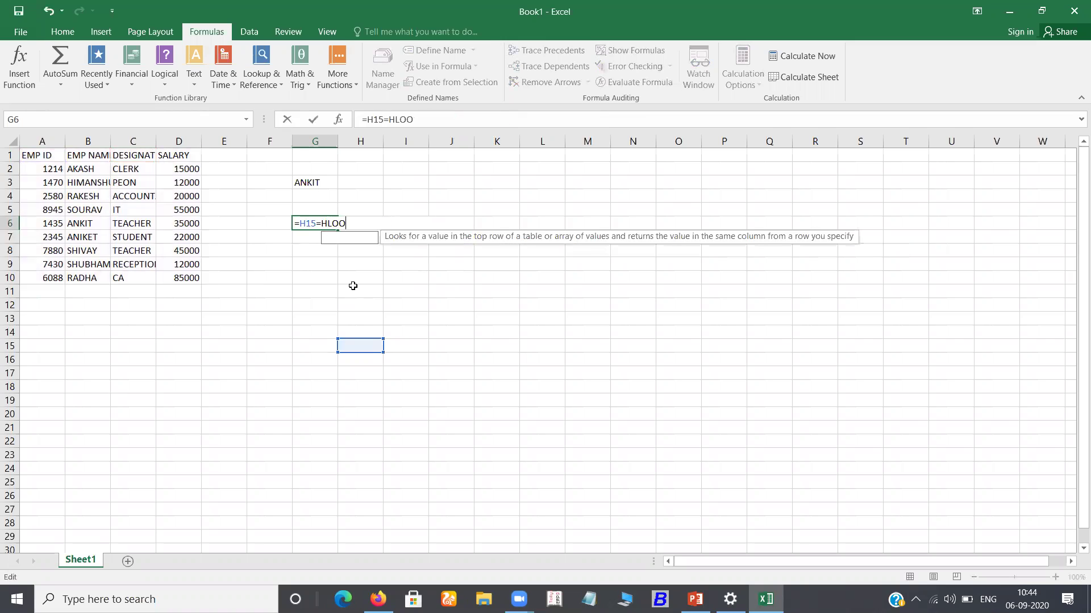
type("=hlo")
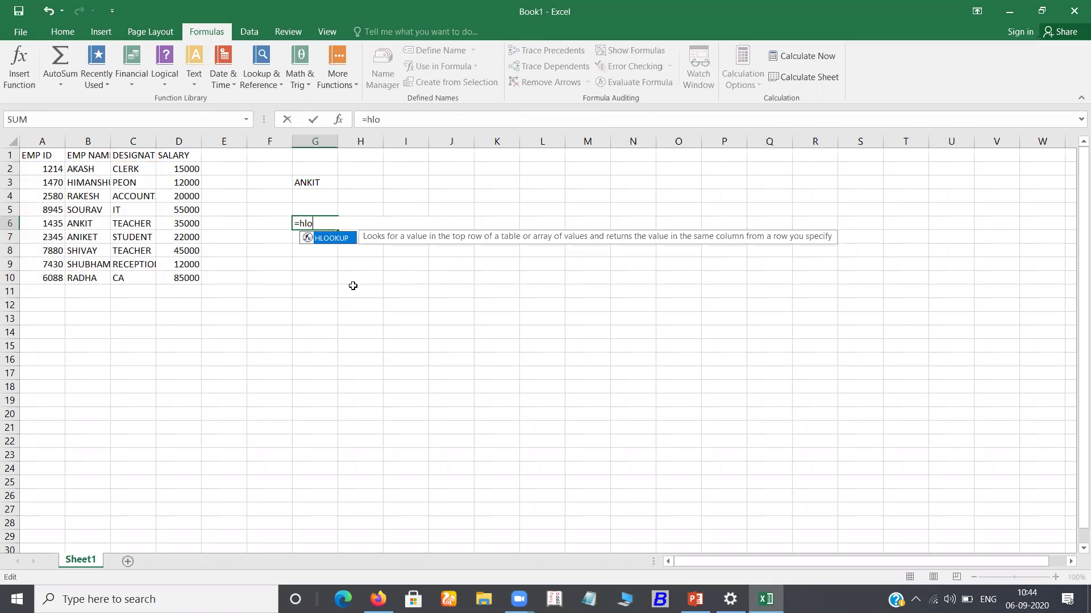
type("okup(")
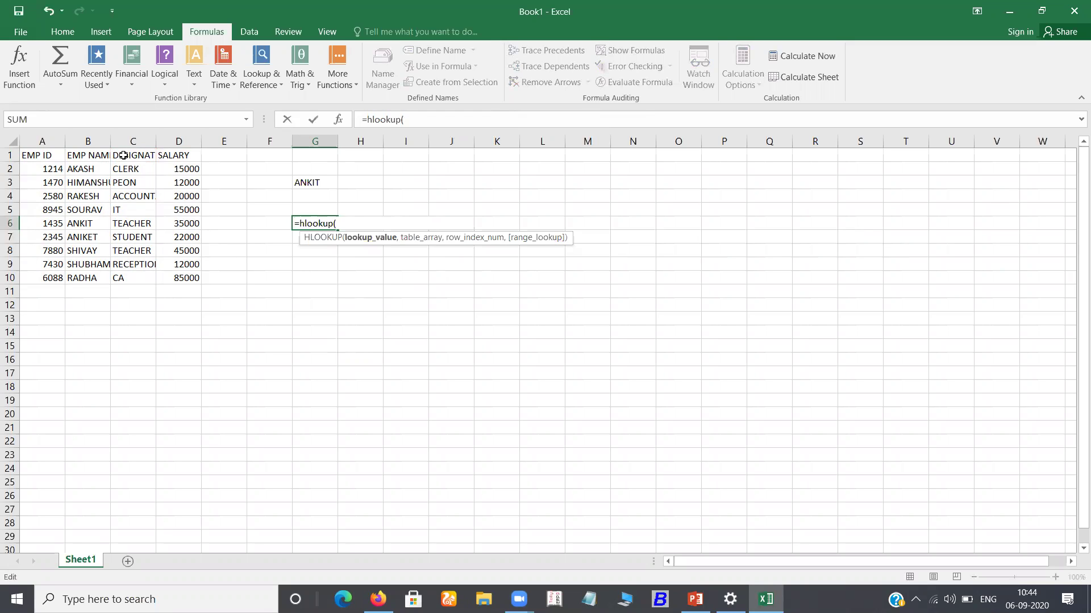
mouse_move(123, 155)
left_mouse_down()
mouse_move(127, 281)
mouse_move(126, 158)
left_mouse_up()
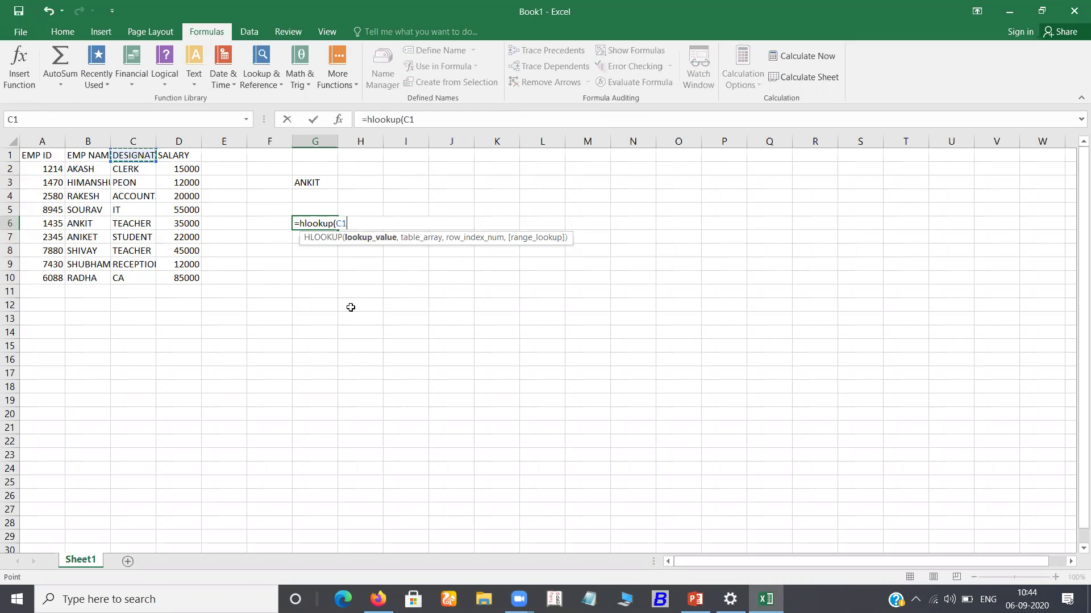
key("BackSpace")
type("de")
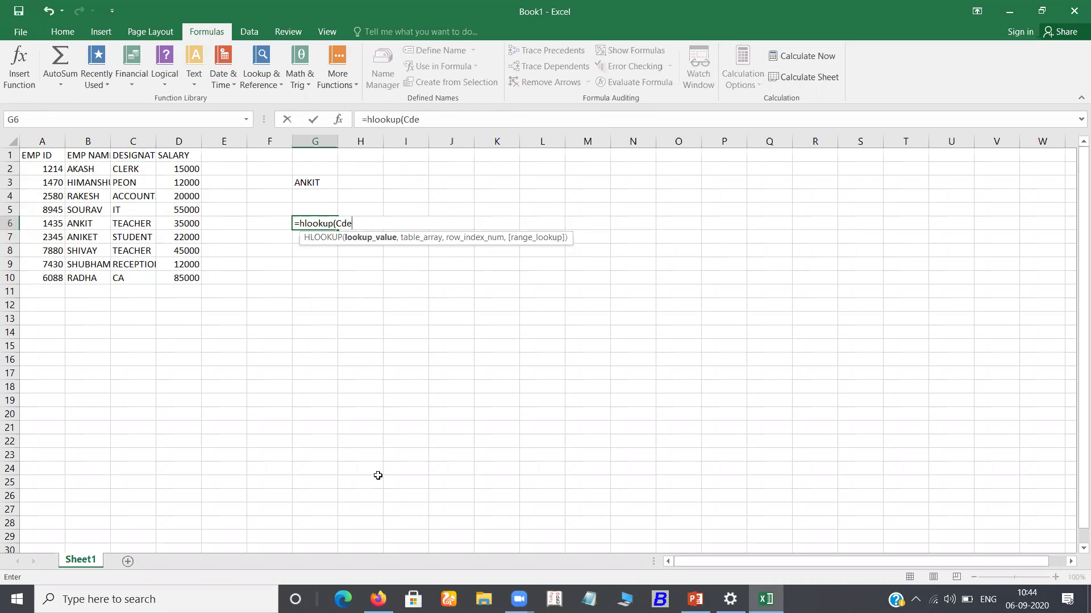
key("BackSpace")
key("BackSpace")
type("d")
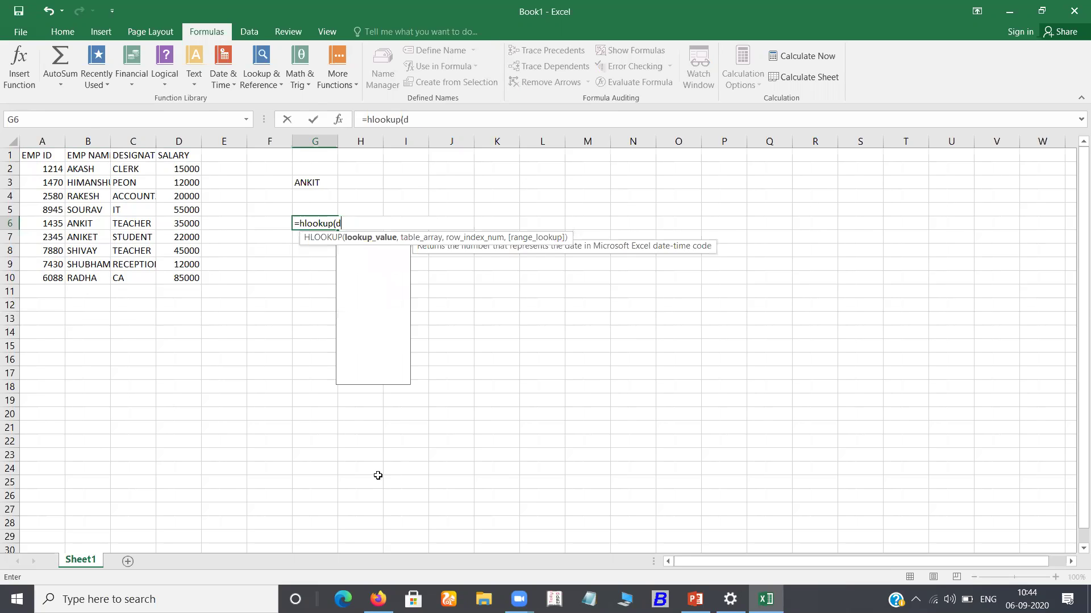
type("esignaatio")
key("BackSpace")
key("BackSpace")
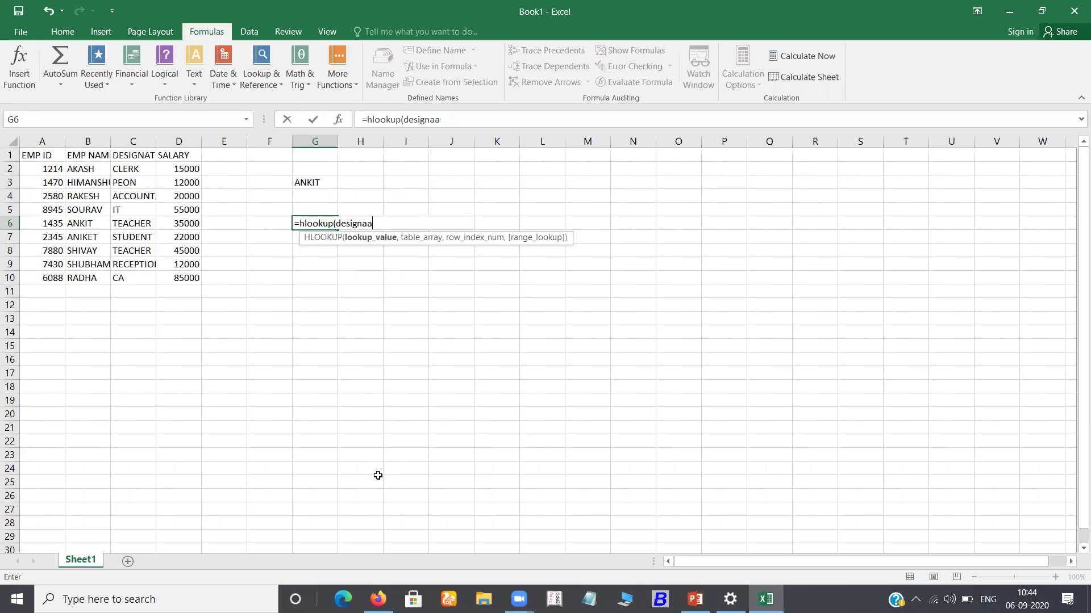
type("tion")
key("BackSpace")
key("BackSpace")
key("BackSpace")
key("BackSpace")
key("BackSpace")
key("BackSpace")
key("BackSpace")
key("BackSpace")
key("BackSpace")
key("BackSpace")
key("BackSpace")
key("BackSpace")
key("BackSpace")
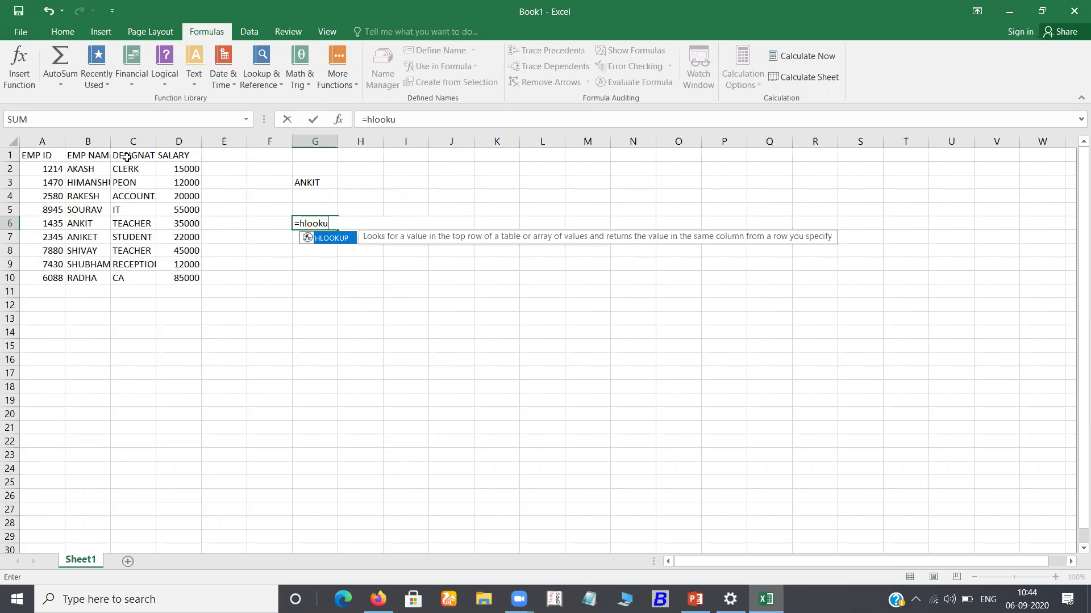
- Give the new HLOOKUP formula in G6 header cell C1 as lookup value and A1:D10 as table array
type("p(")
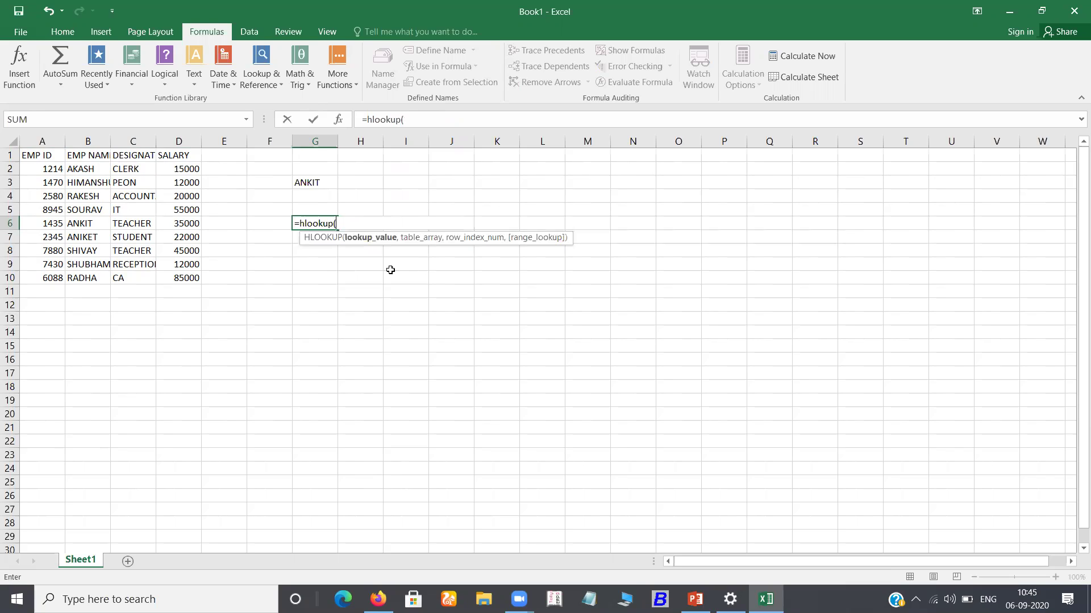
left_click(116, 155)
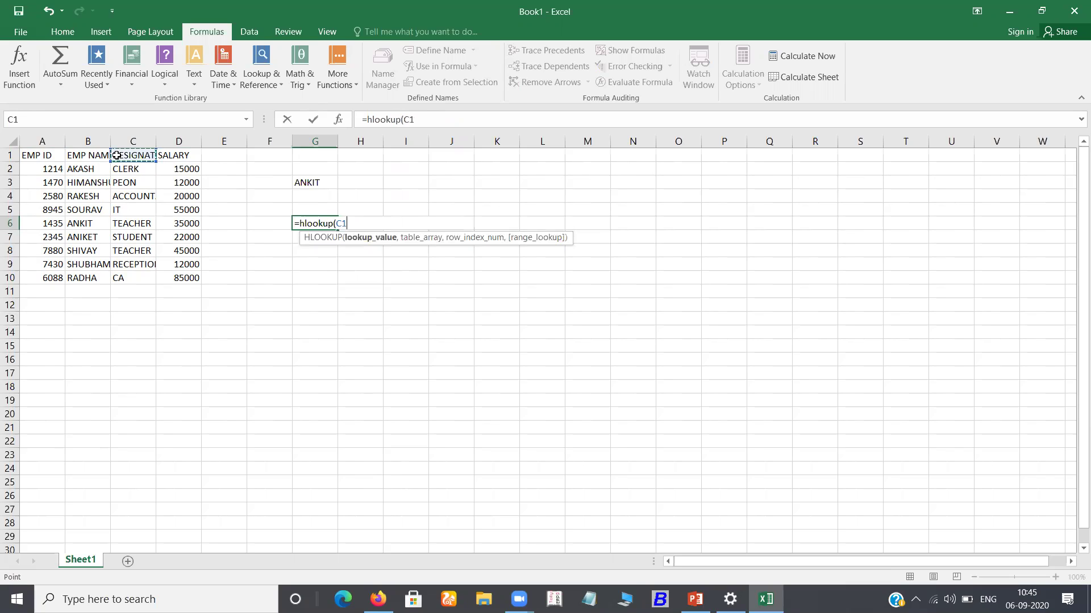
type(",")
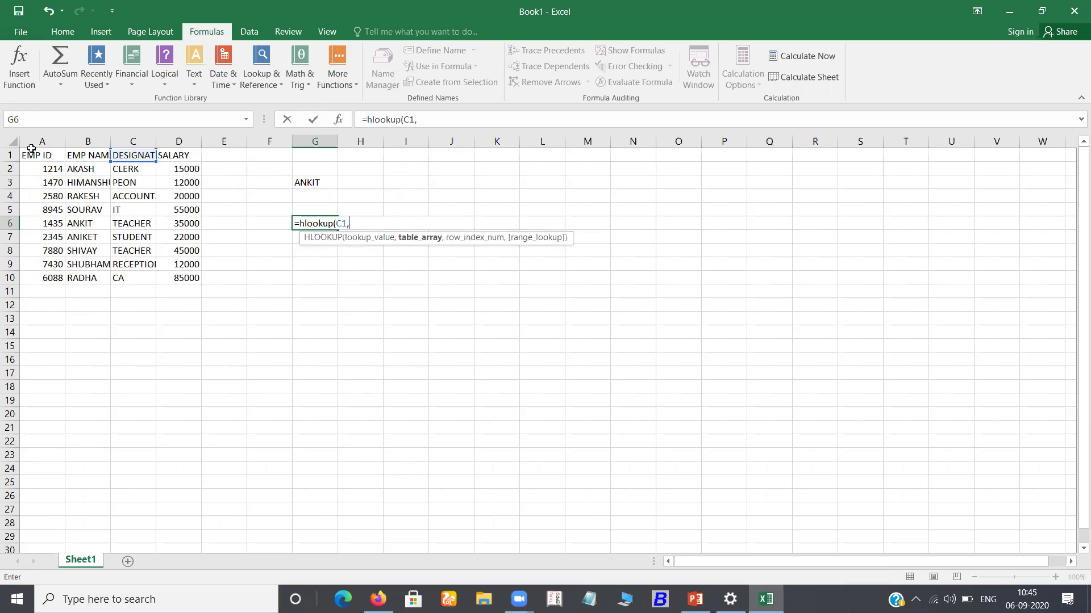
left_click_drag(41, 154, 190, 275)
type(",")
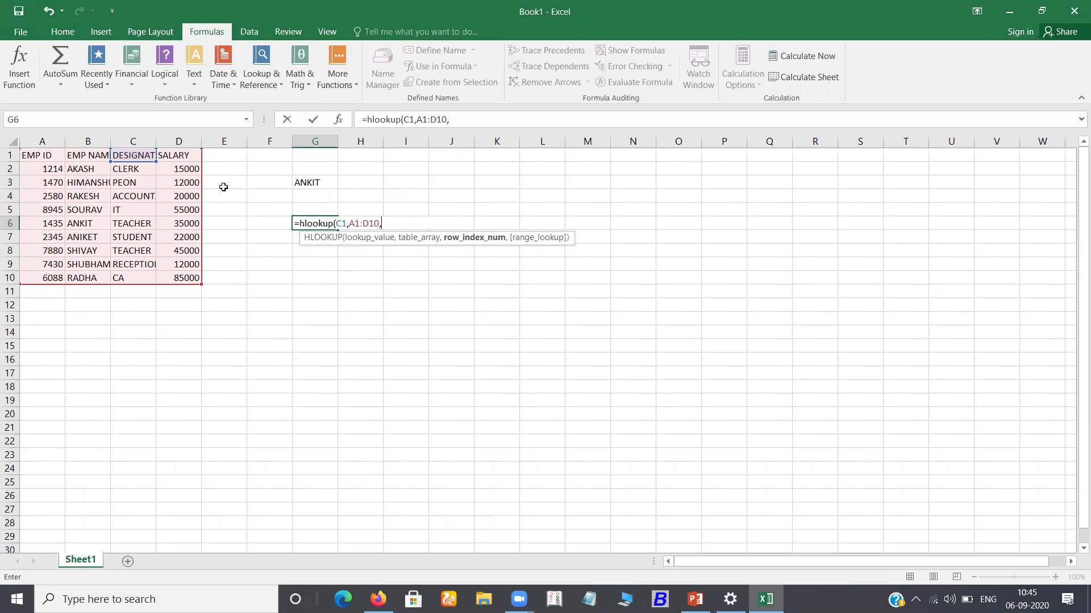
- Complete the HLOOKUP formula in G6 with row index 10 and FALSE for an exact match
type("2")
type("0")
type(",")
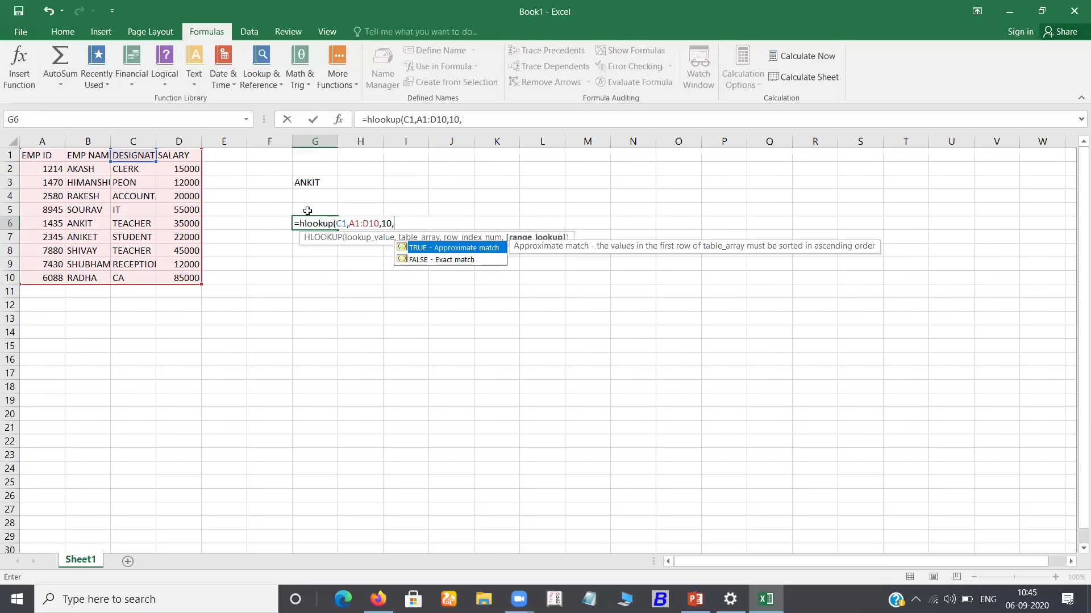
double_click(466, 259)
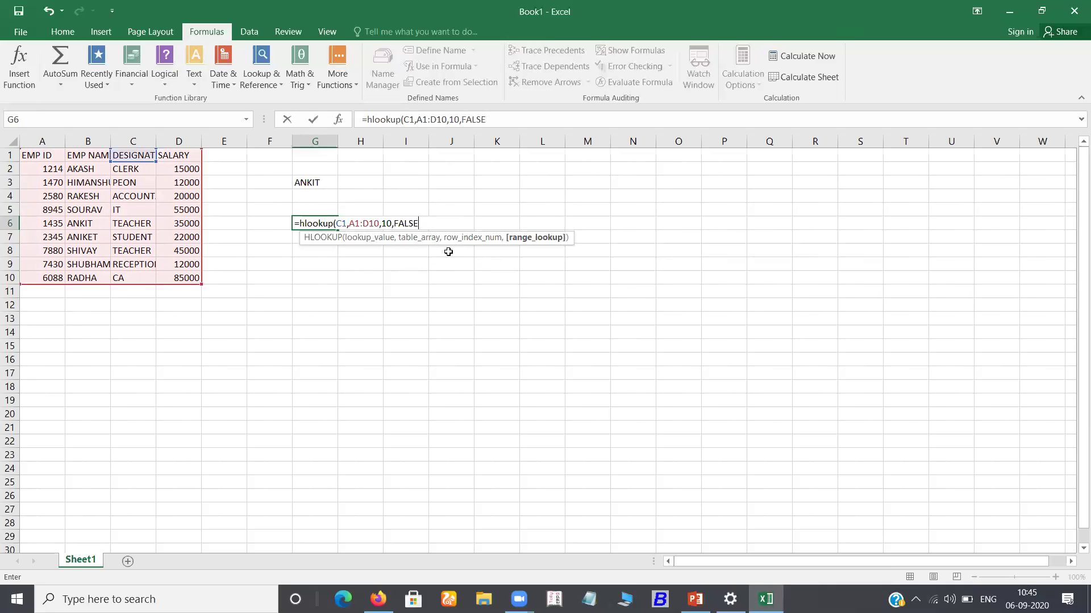
key("Return")
key("Up")
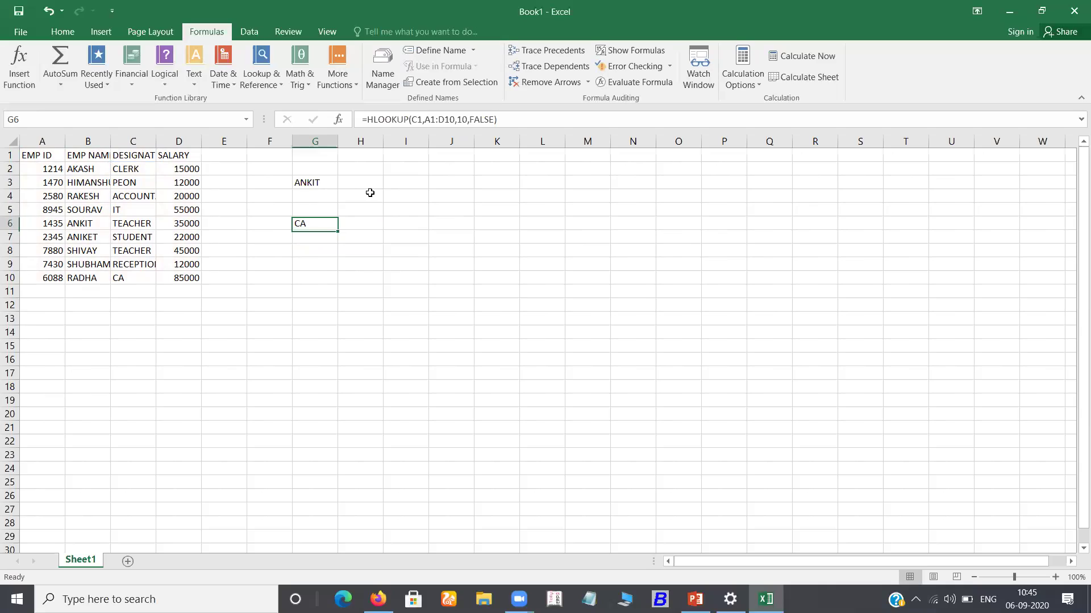
- Change the row index in the G6 HLOOKUP formula to 9
double_click(463, 120)
type("9")
key("Return")
key("Up")
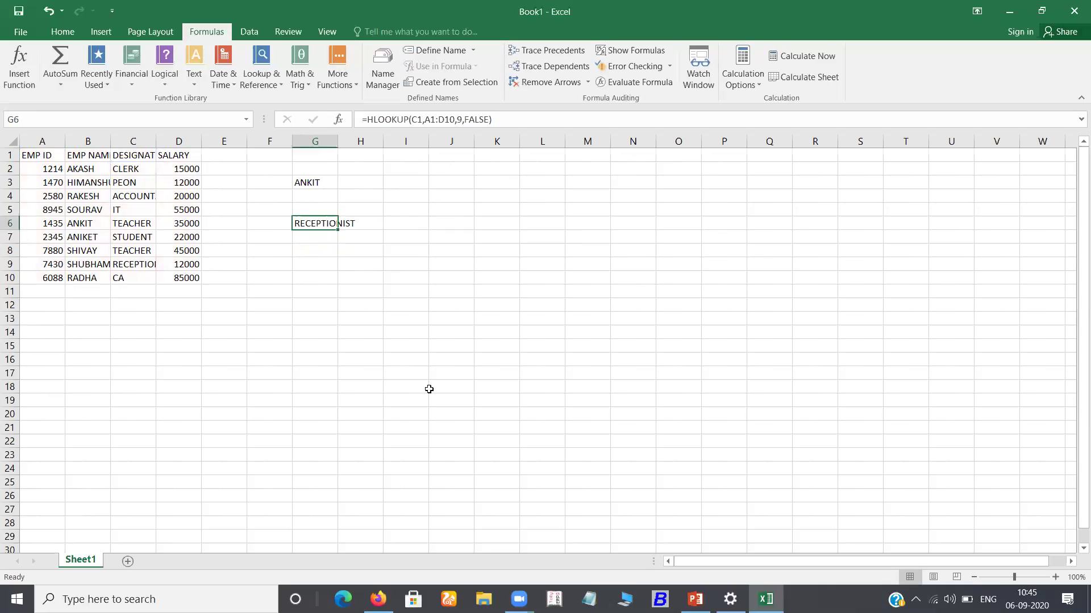
- Change the row index in the G6 HLOOKUP formula to 8
left_click(472, 118)
key("Left")
key("Left")
key("Left")
key("BackSpace")
type("6")
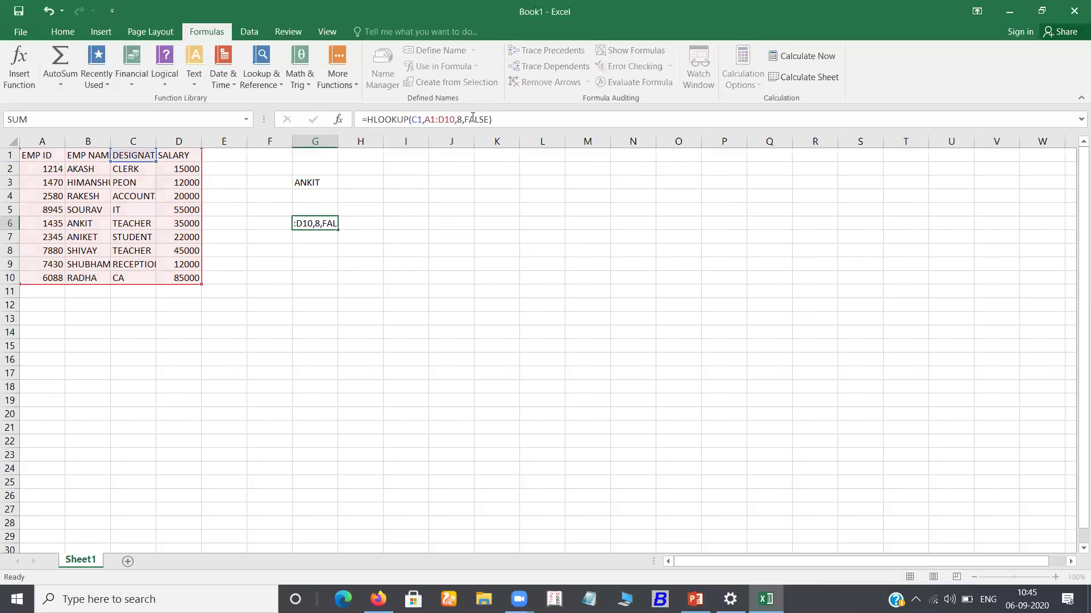
key("Return")
key("Up")
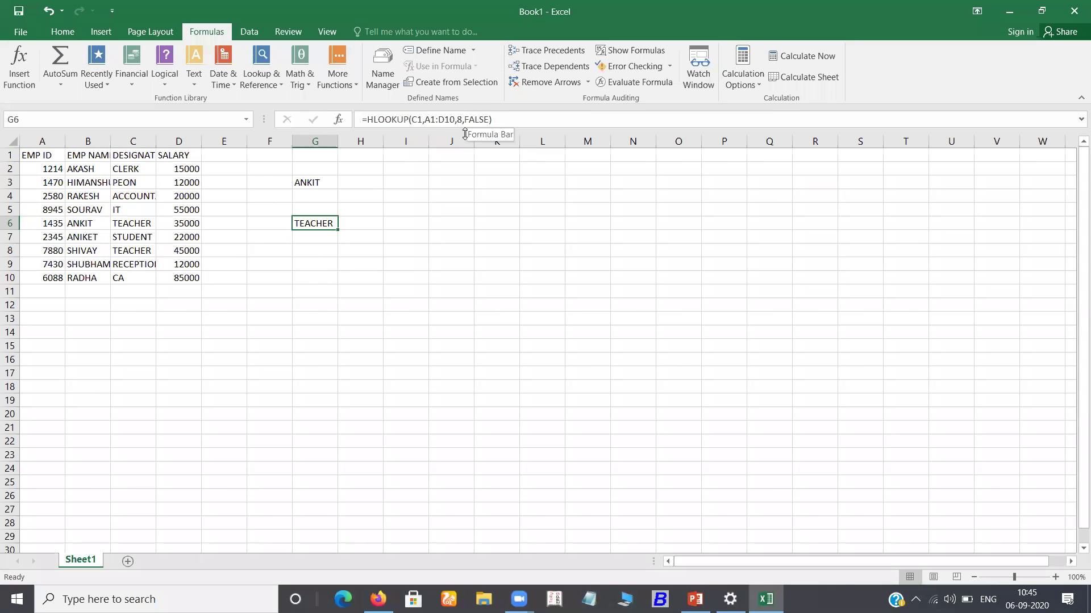
- Change the row index in the G6 HLOOKUP formula to 7
left_click(459, 119)
key("Right")
key("BackSpace")
type("7")
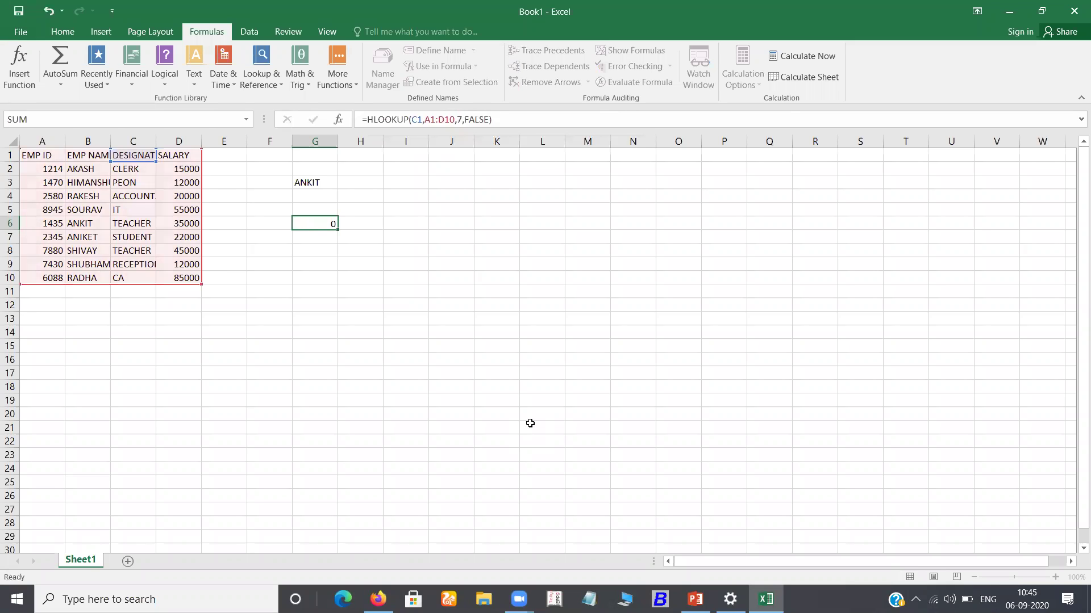
key("Return")
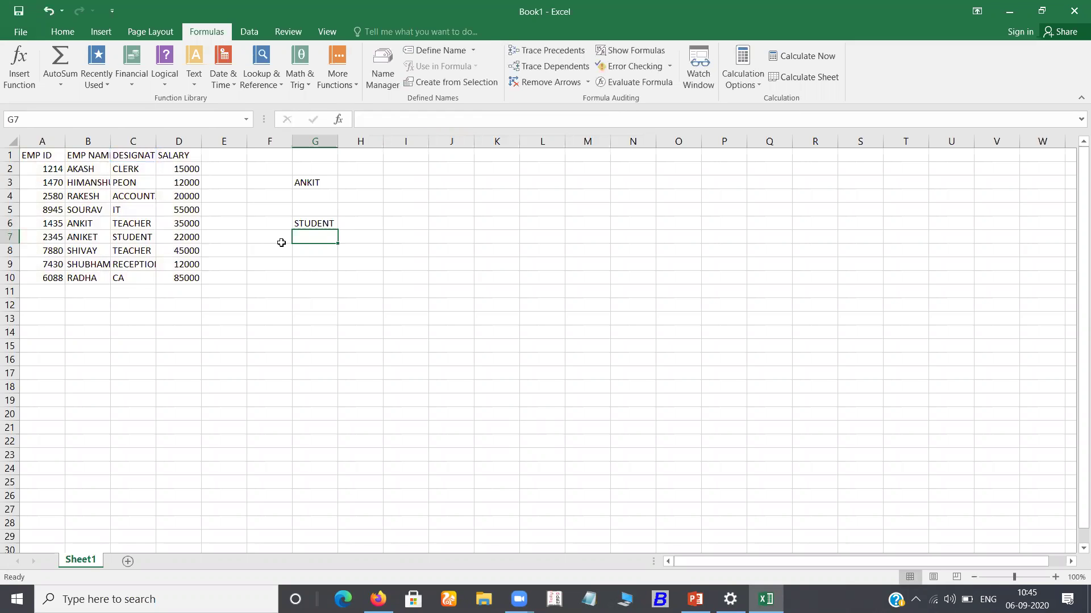
- Clear the lookup name in G3 and the HLOOKUP formula in G6
left_click(313, 189)
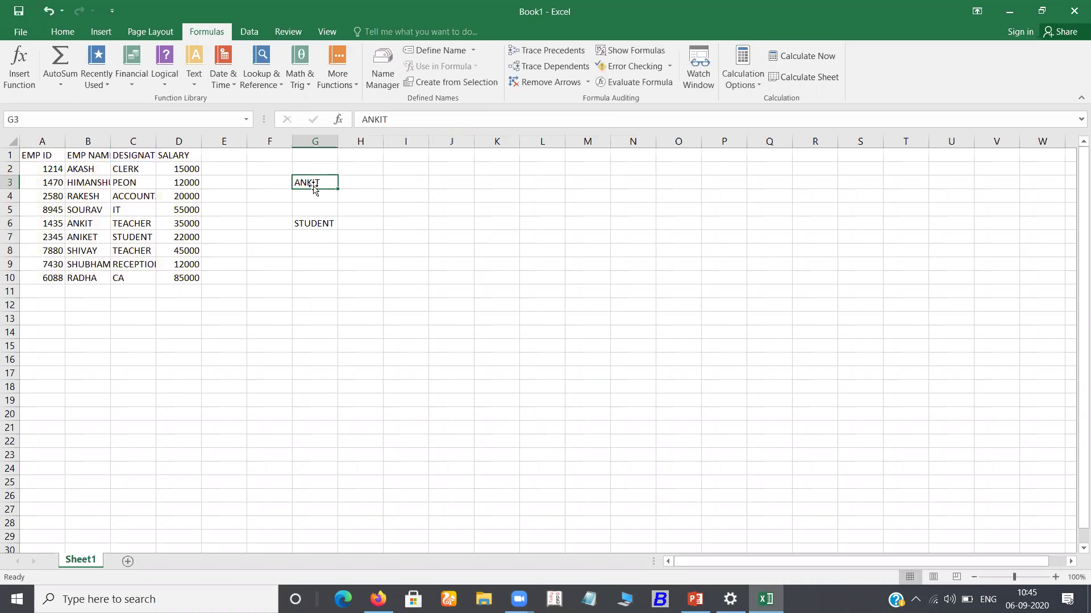
left_click(316, 227)
key("Delete")
left_click(269, 305)
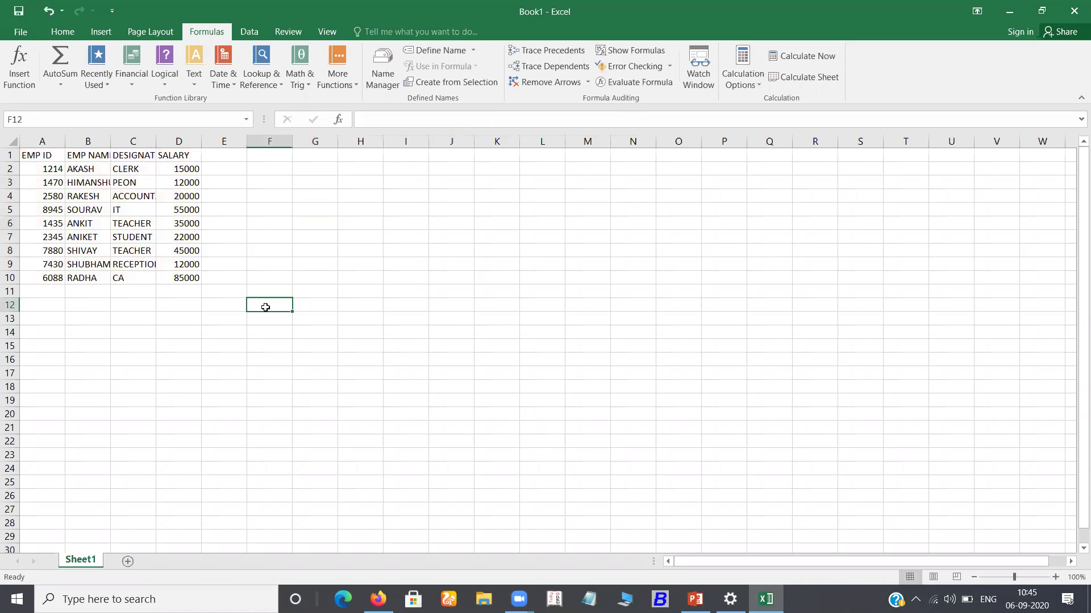
- Copy the whole employee table in A1:D10, including its header row
left_click(48, 156)
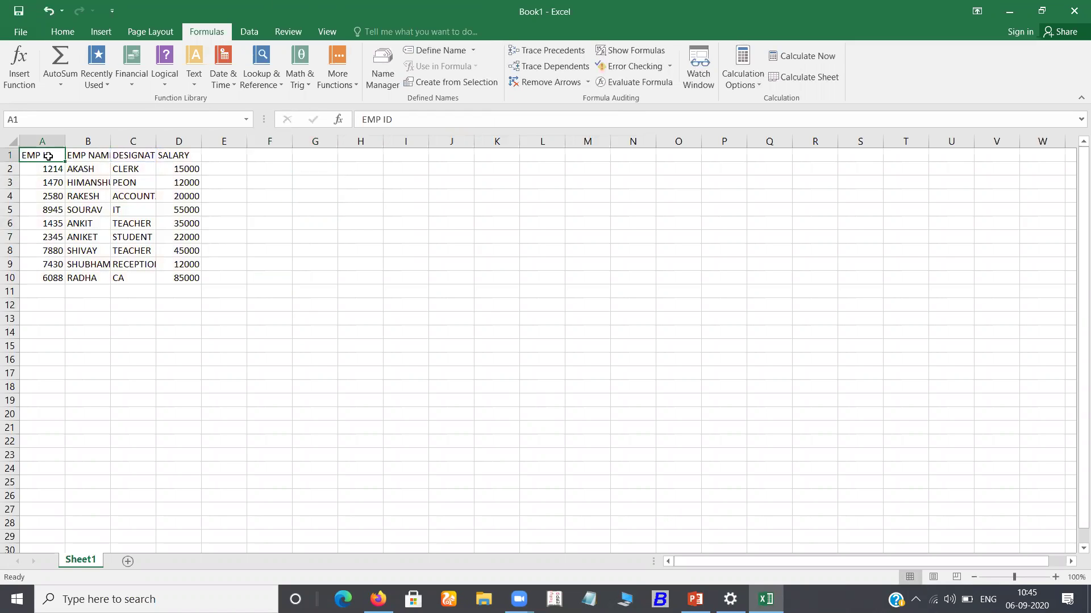
left_click(27, 36)
left_click(24, 36)
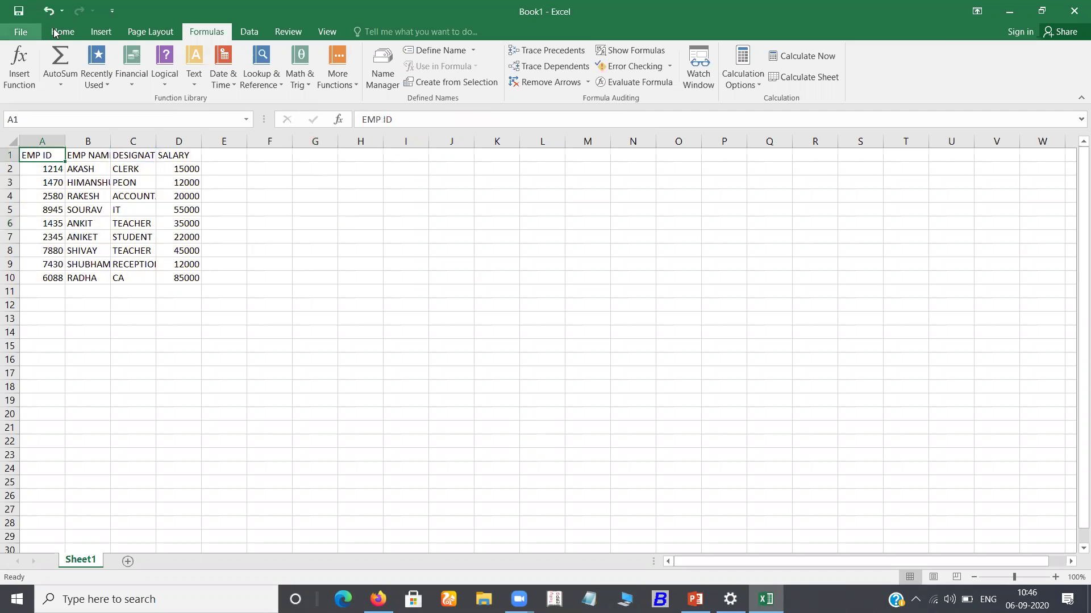
left_click(57, 33)
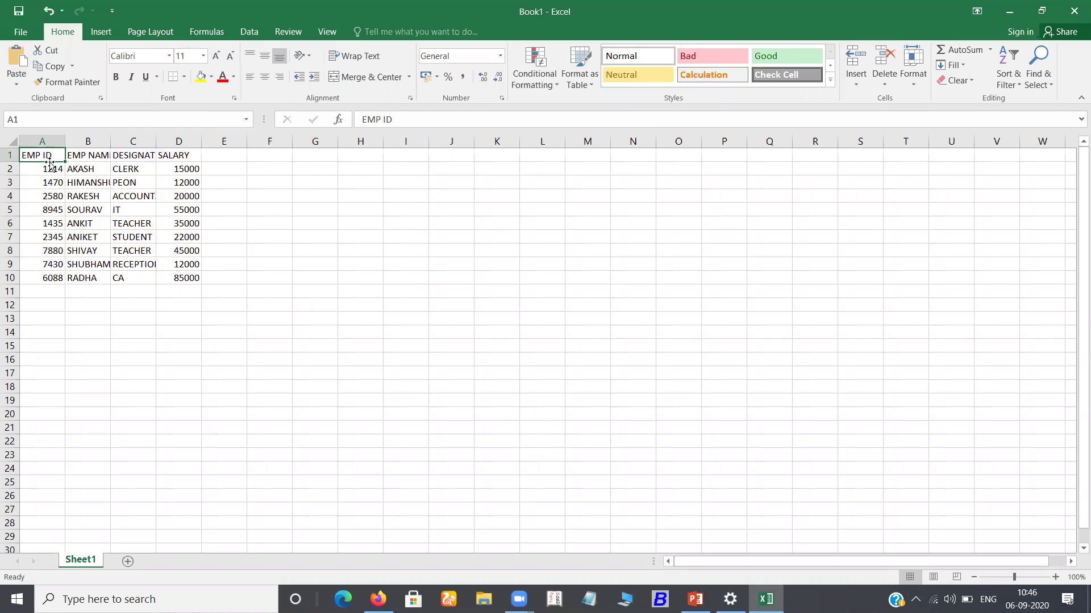
key("shift+Right")
key("shift+Right")
key("shift+Right")
key("shift+Down")
key("shift+Down")
key("shift+Down")
key("shift+Down")
key("shift+Down")
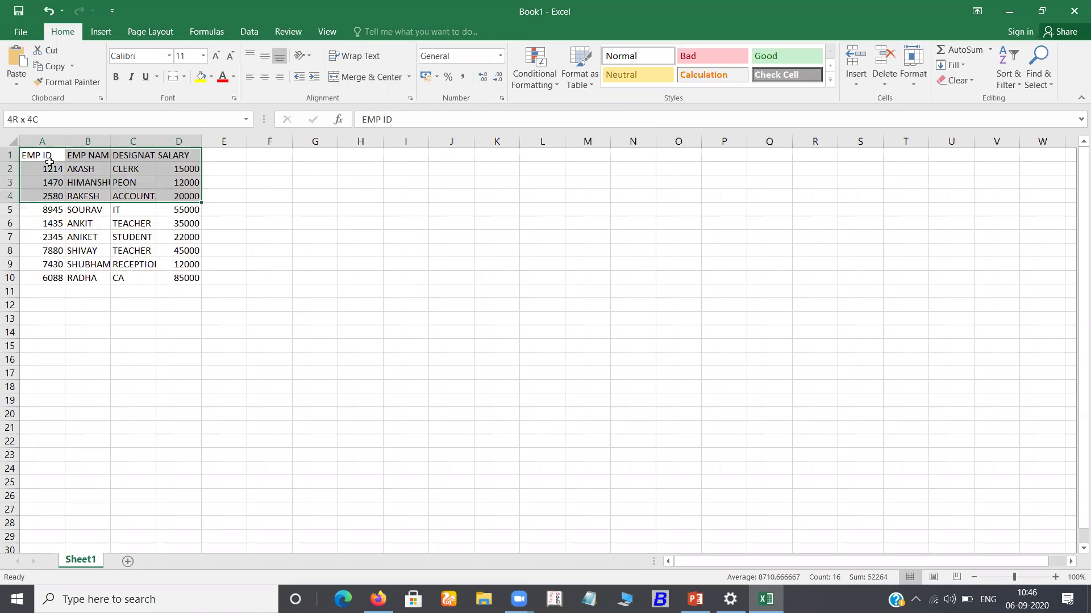
key("shift+Down")
key("shift+Down")
key("shift+Down")
key("shift+Down")
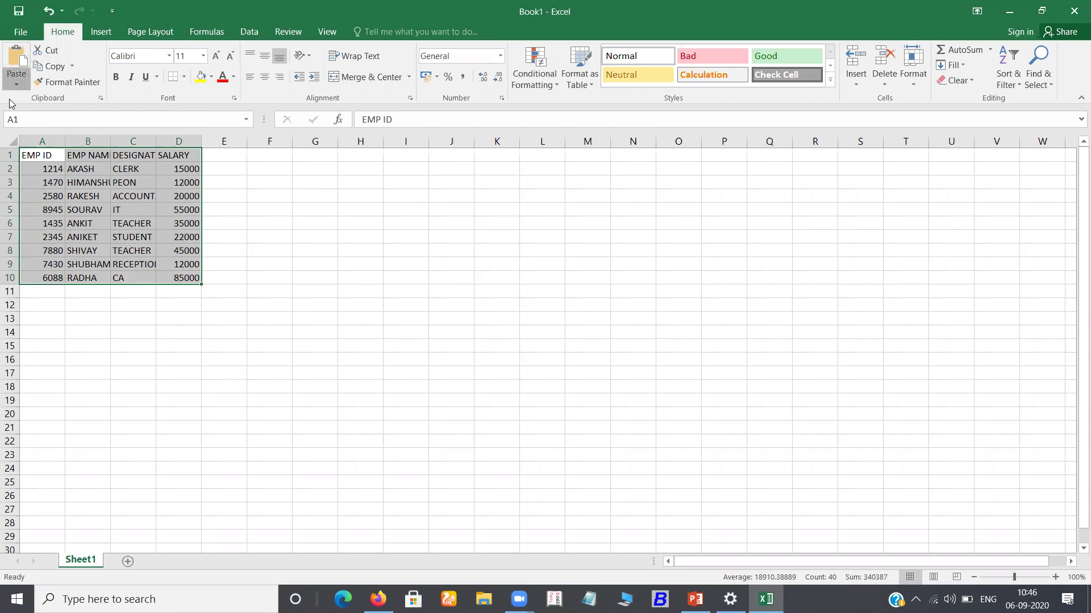
left_click(16, 83)
left_click(51, 66)
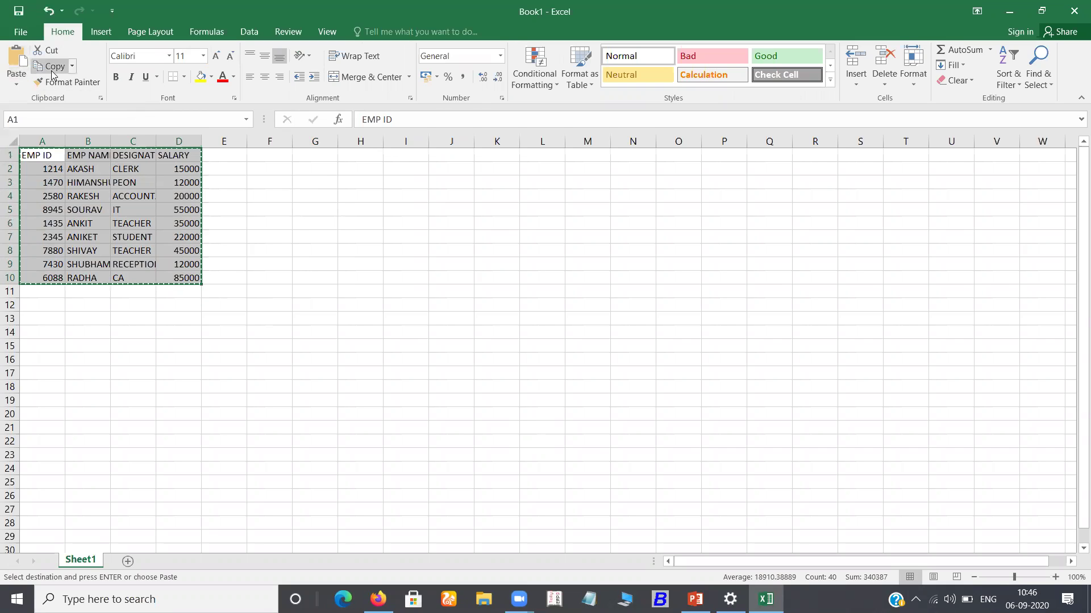
- Add a second worksheet and paste the copied employee table transposed from A1, keeping the original on Sheet1 for comparison
left_click(127, 561)
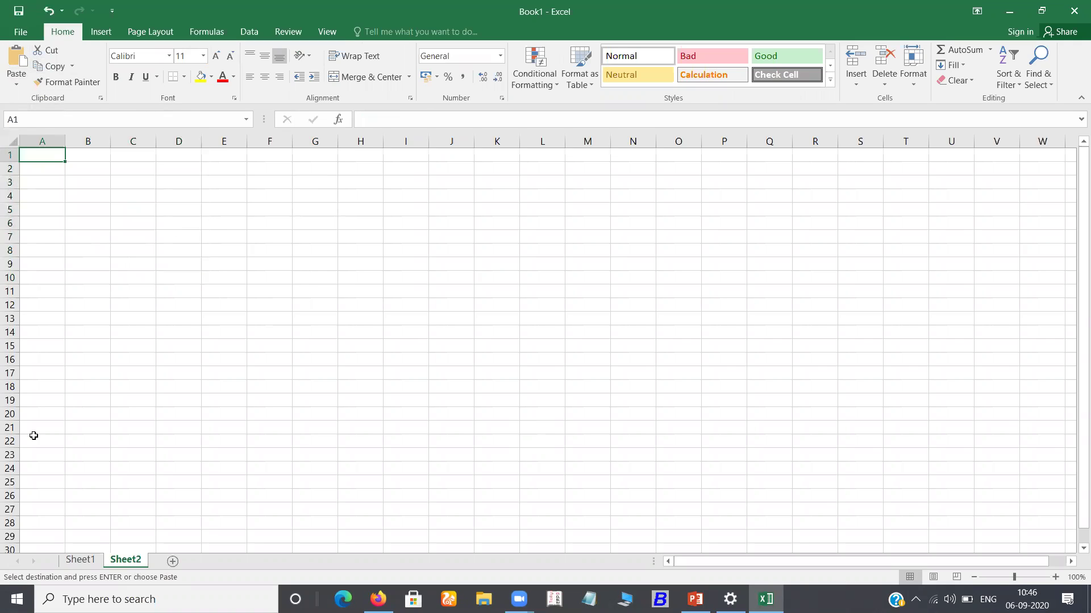
left_click(71, 562)
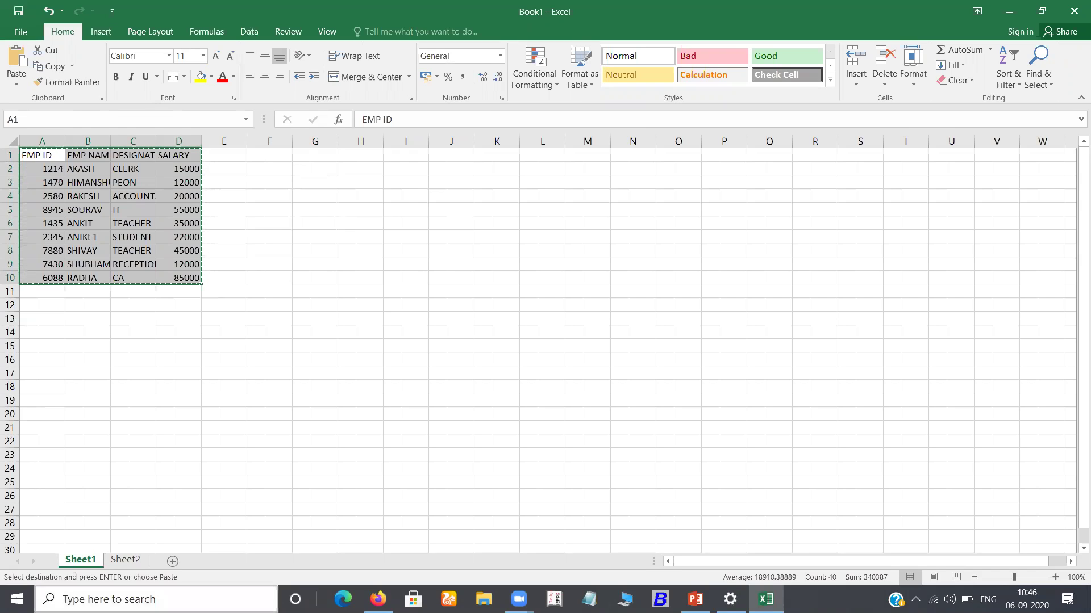
left_click(125, 561)
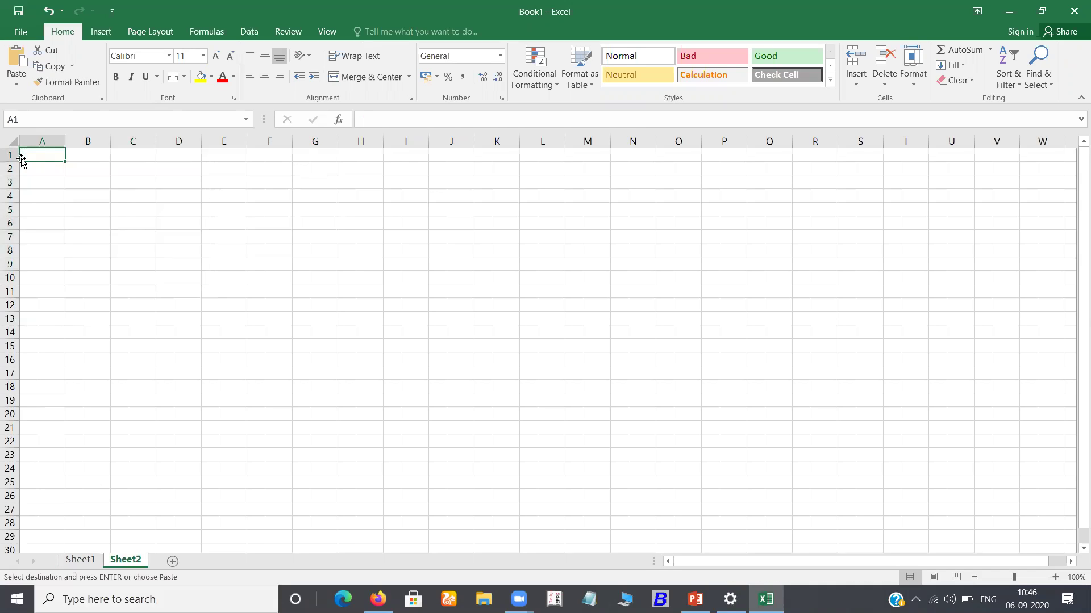
left_click(16, 84)
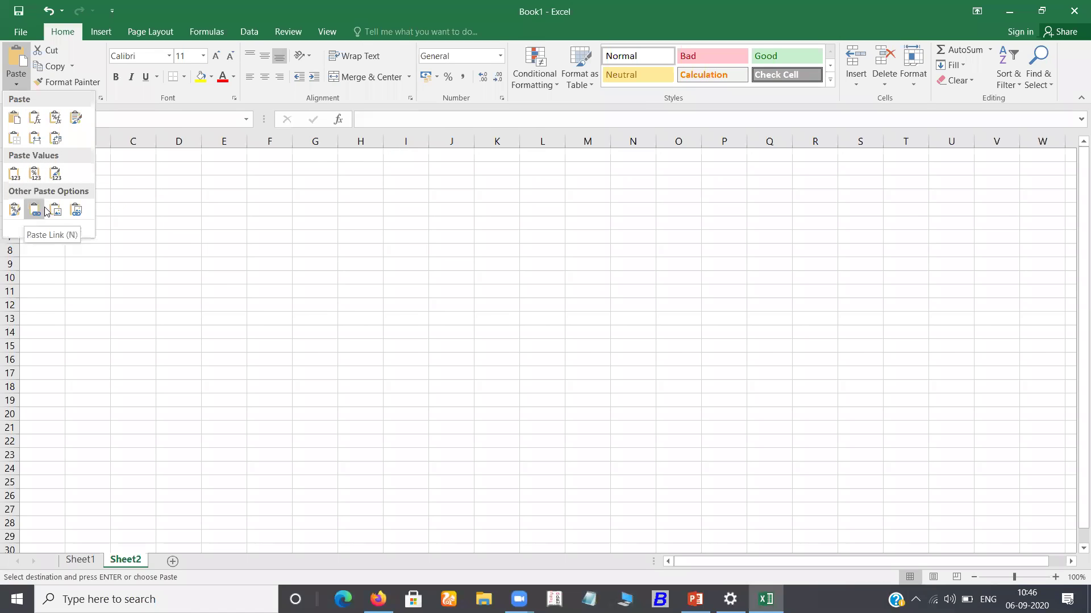
left_click(56, 146)
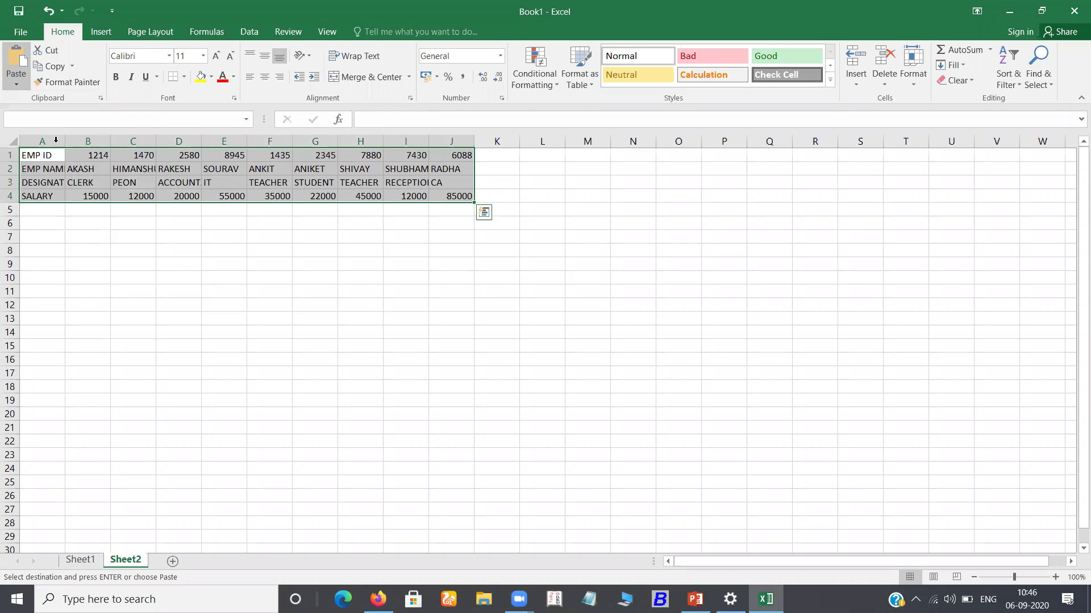
left_click(69, 560)
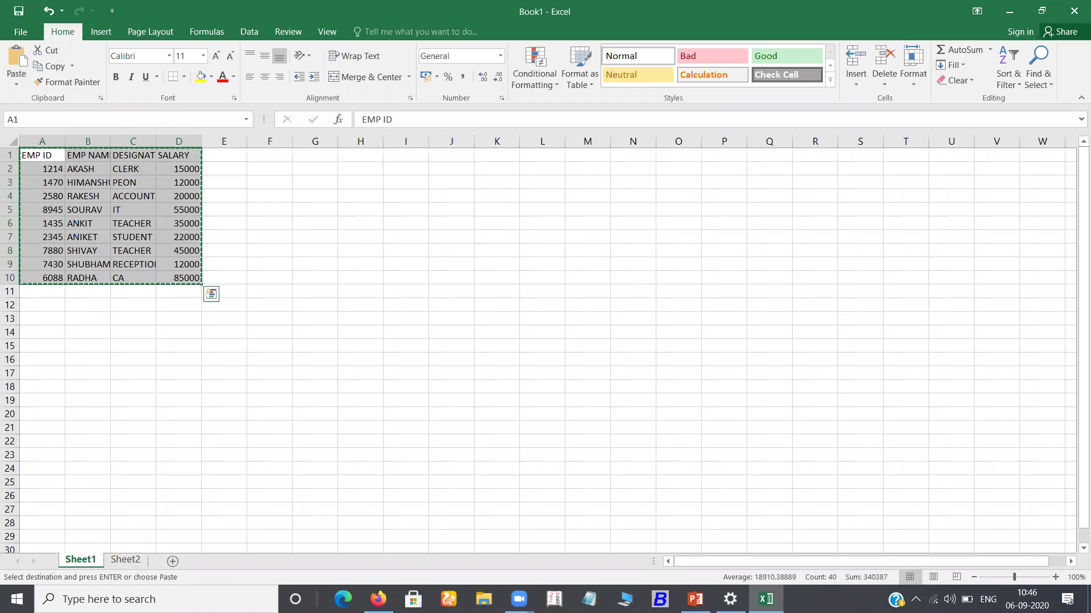
left_click(140, 564)
left_click(80, 561)
left_click(125, 561)
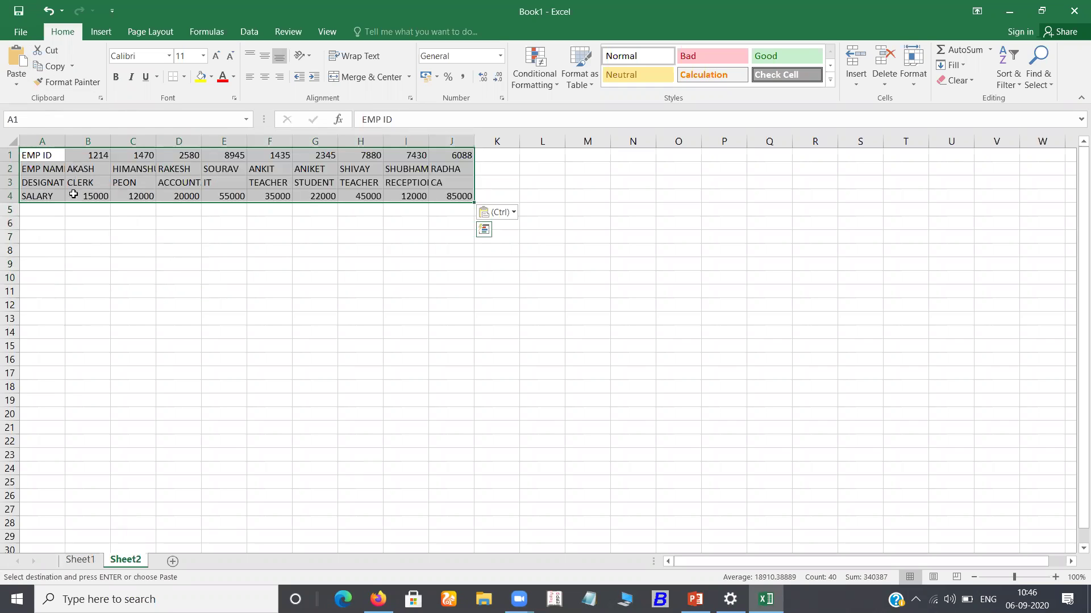
- Enter a VLOOKUP formula in C8 with lookup value A8, table A1:J4, column index 4 and exact match (FALSE)
left_click(158, 317)
left_click(134, 245)
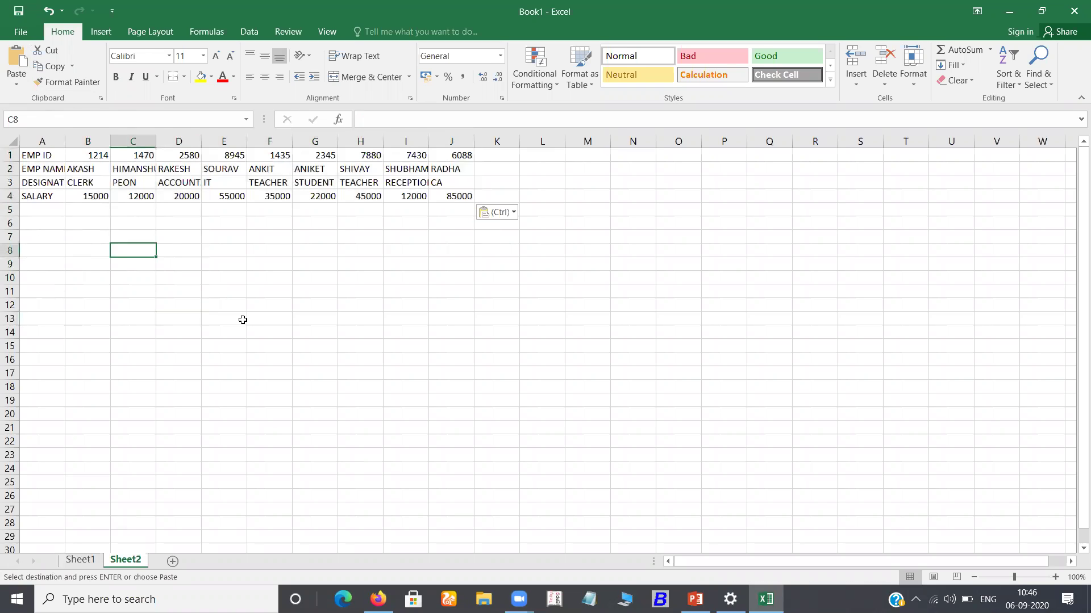
type("=vlookup")
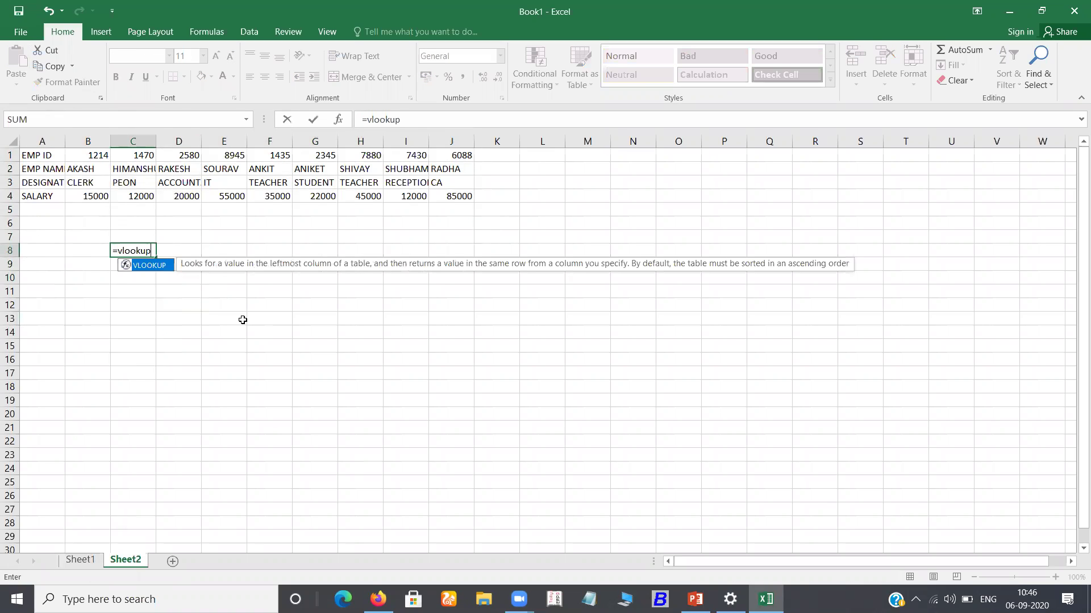
type("(")
left_click(45, 249)
type(",")
left_click_drag(33, 151, 452, 192)
type(",")
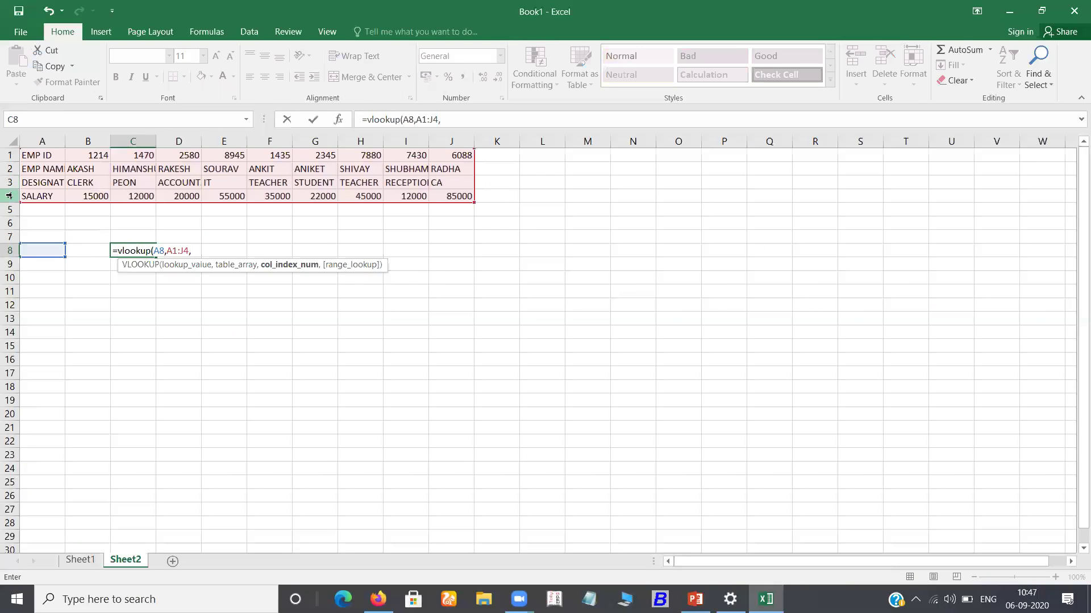
type("4,")
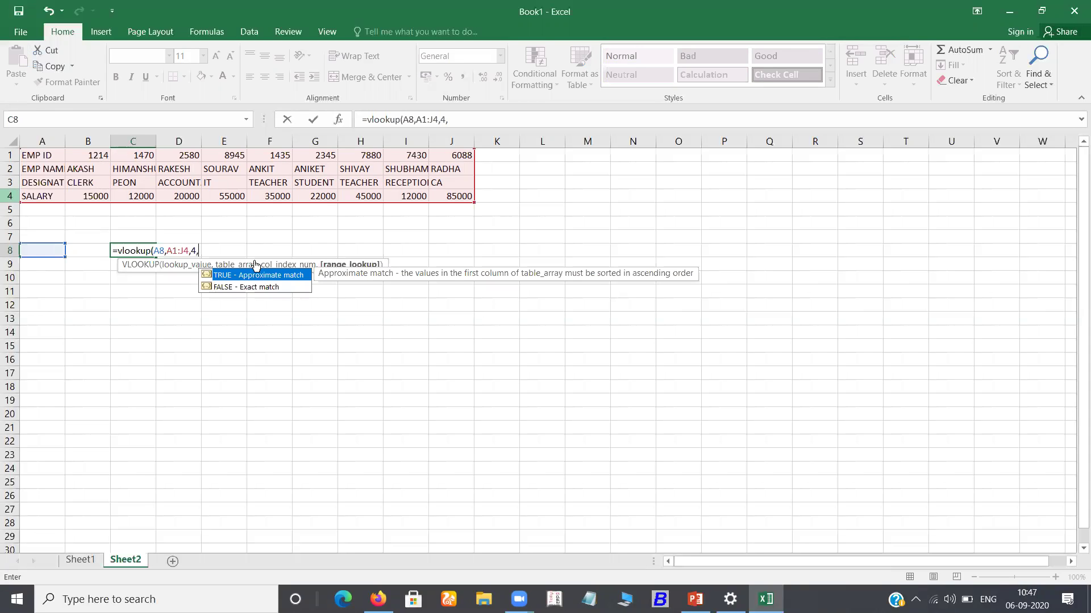
double_click(248, 285)
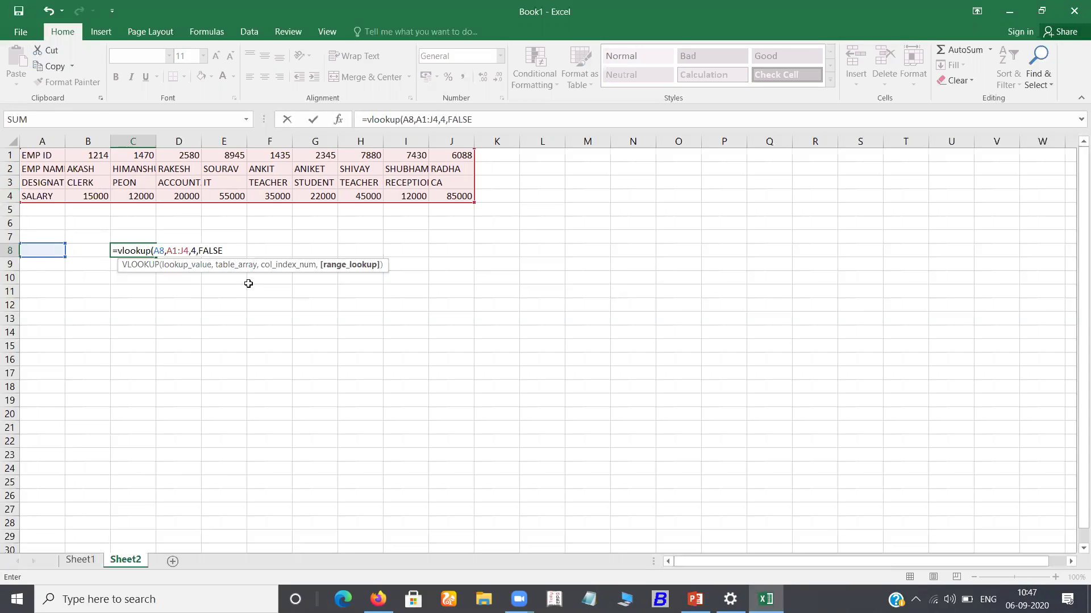
key("Return")
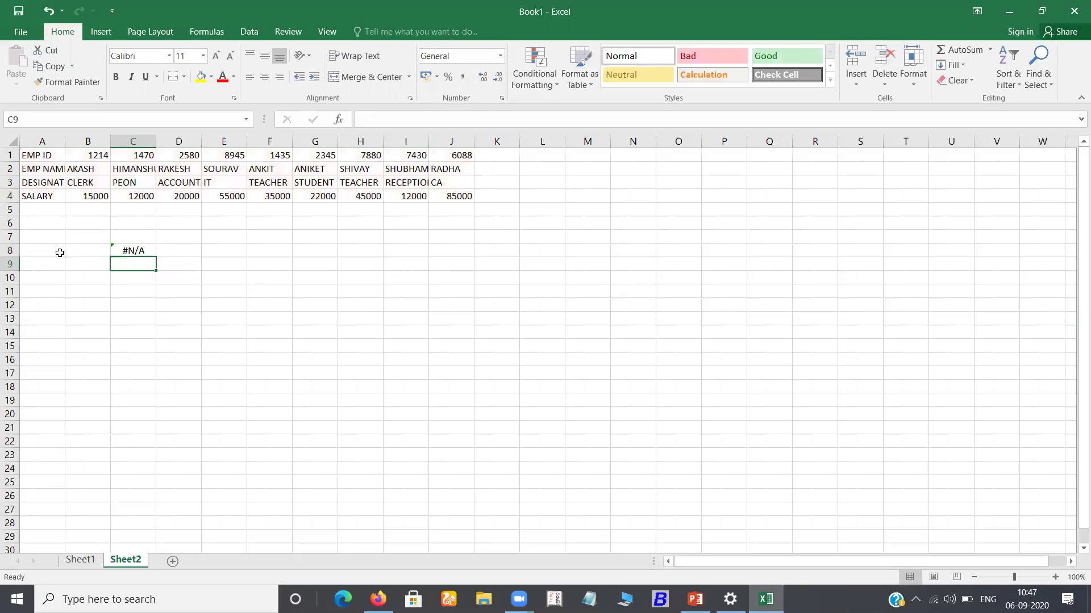
- Enter the employee ID 1214 in cell A8
left_click(50, 249)
type("1214")
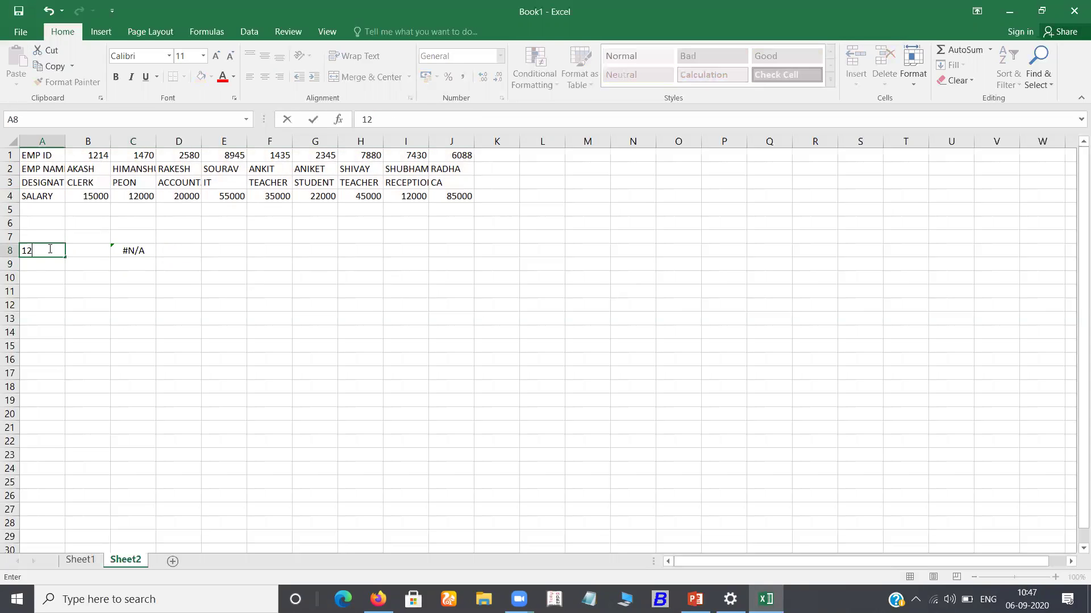
key("Return")
left_click(48, 251)
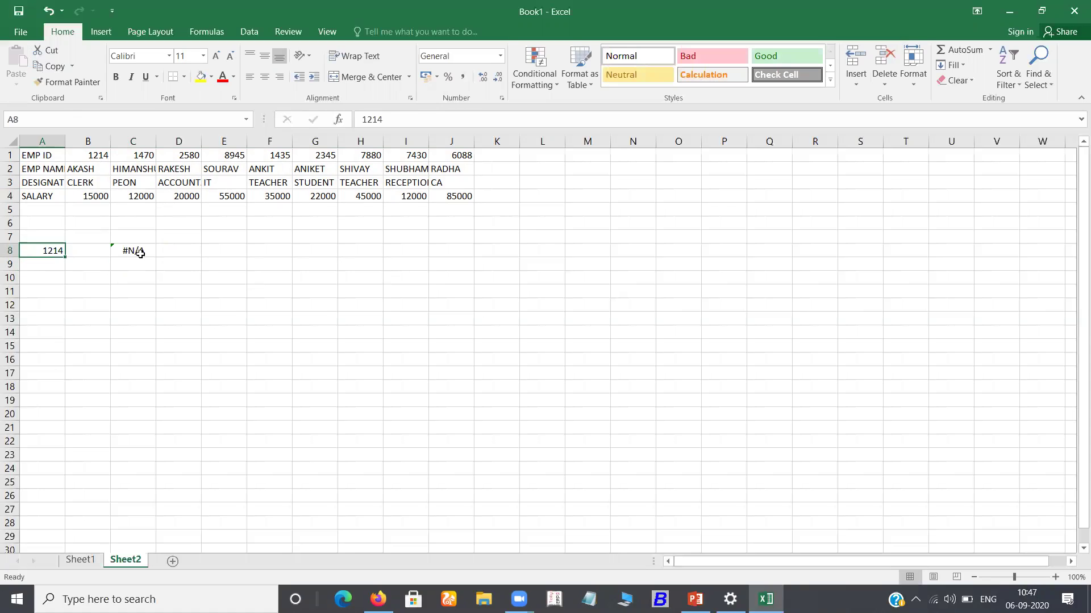
- Change the lookup value in the C8 VLOOKUP formula to A3, the designation label
left_click(134, 250)
double_click(142, 252)
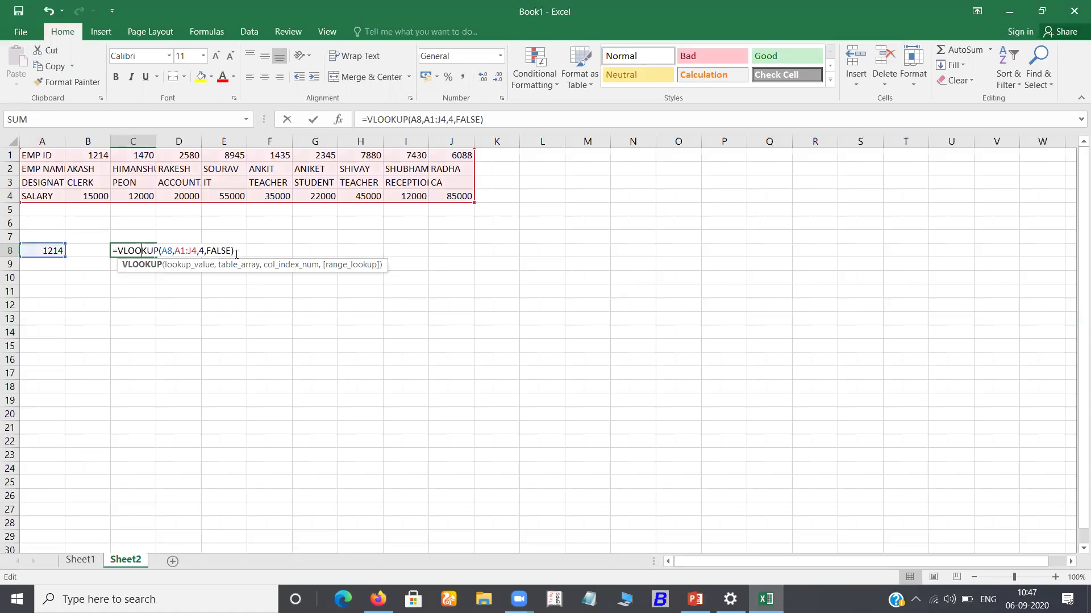
left_click(172, 250)
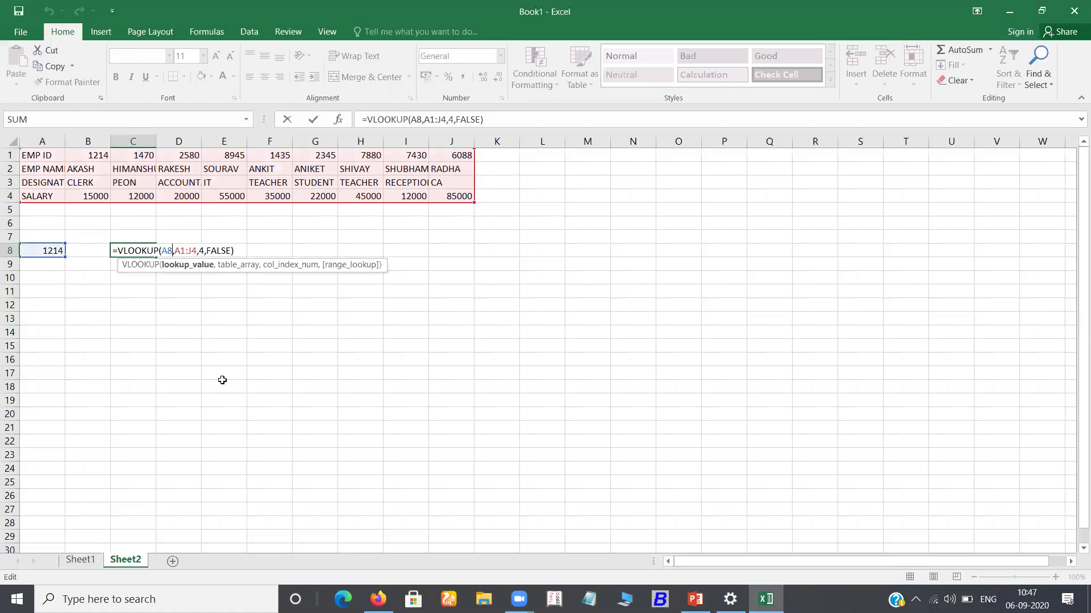
key("BackSpace")
key("BackSpace")
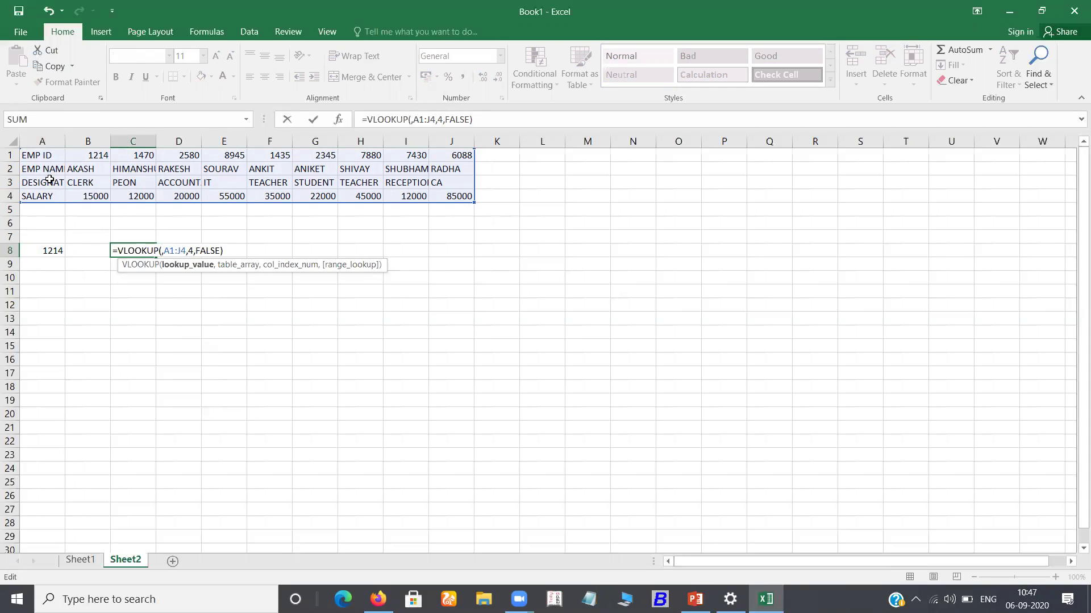
left_click(50, 180)
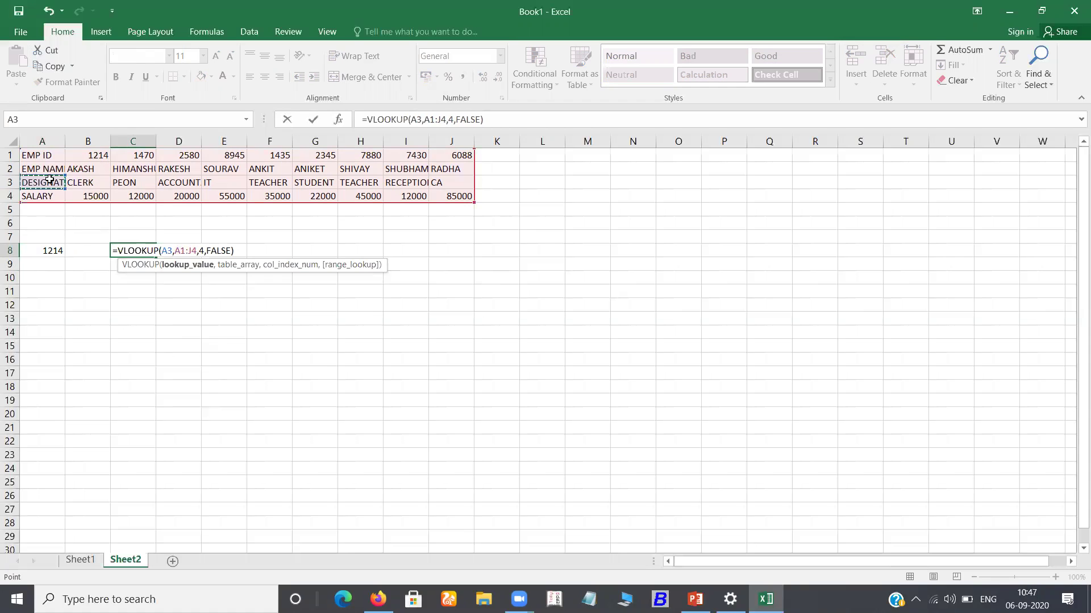
key("Return")
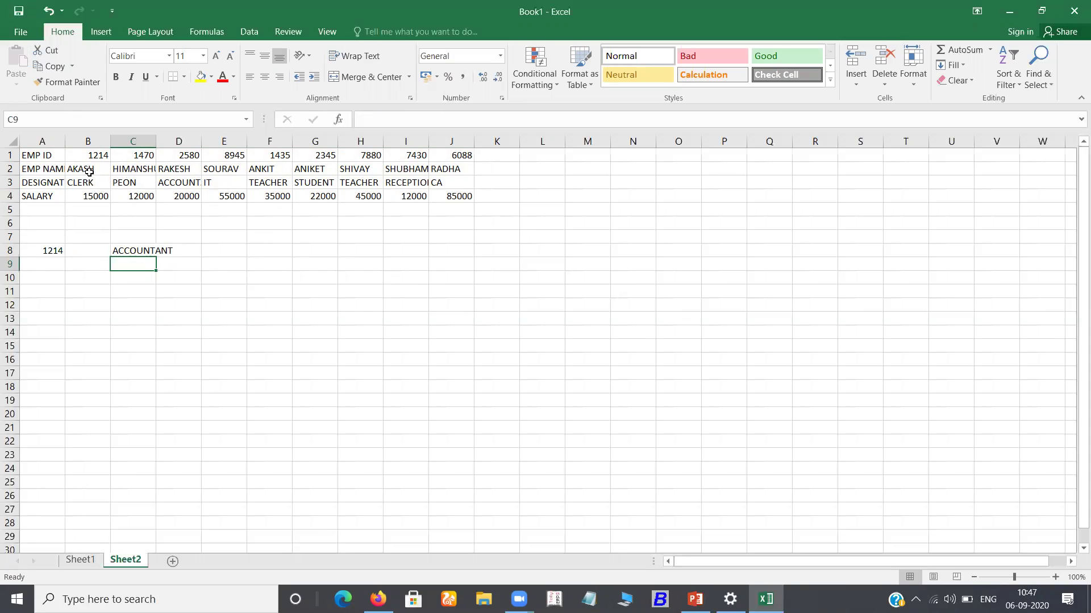
- Change the column index in the C8 VLOOKUP formula to 5
left_click(141, 250)
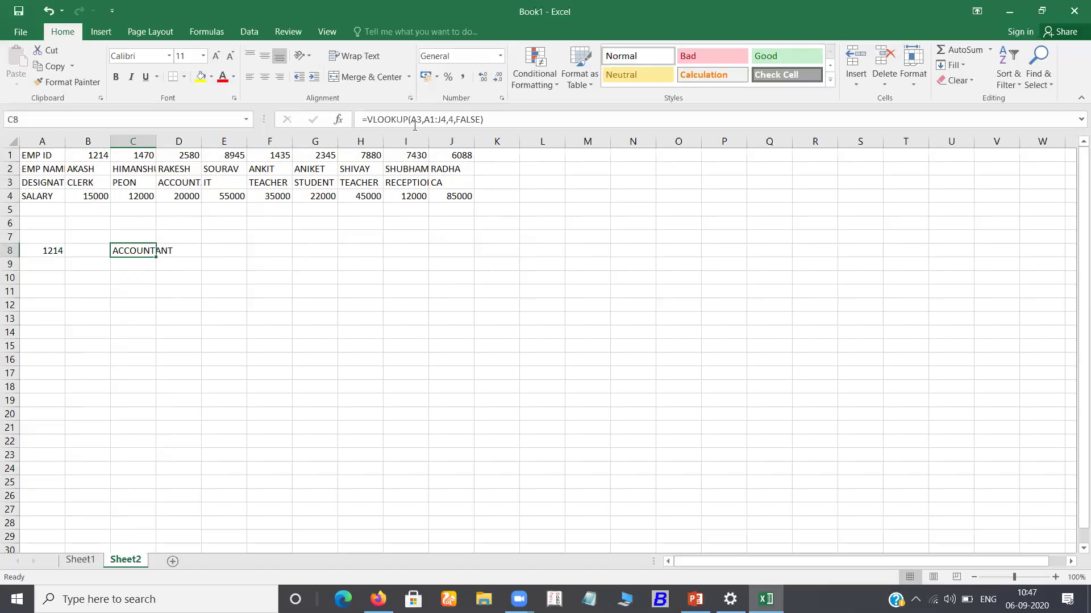
left_click(453, 119)
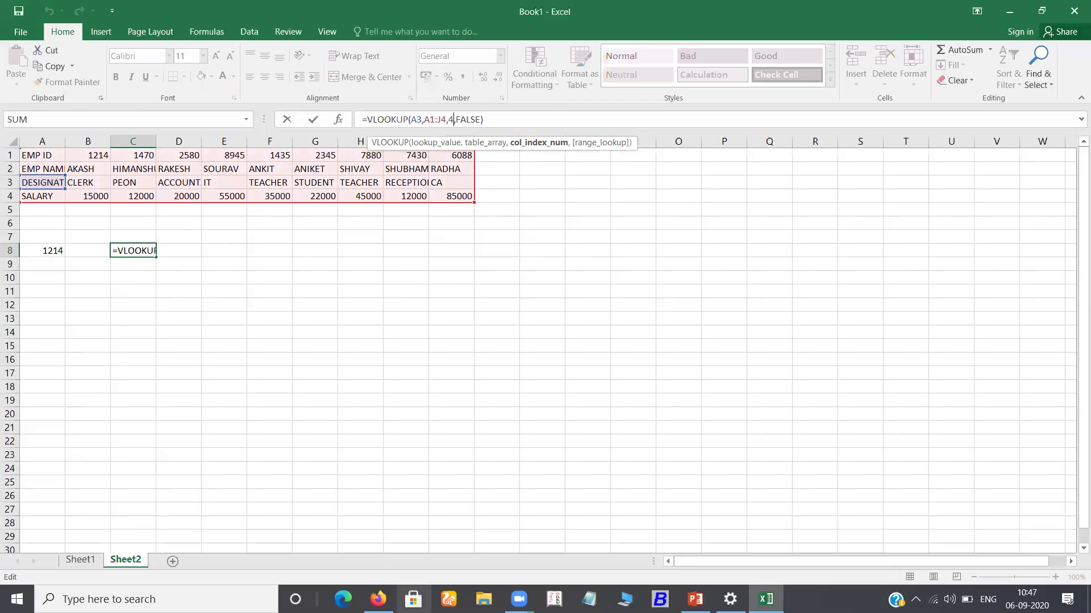
key("BackSpace")
type("5")
key("Return")
- Change the column index in the C8 VLOOKUP formula to 6
left_click(133, 251)
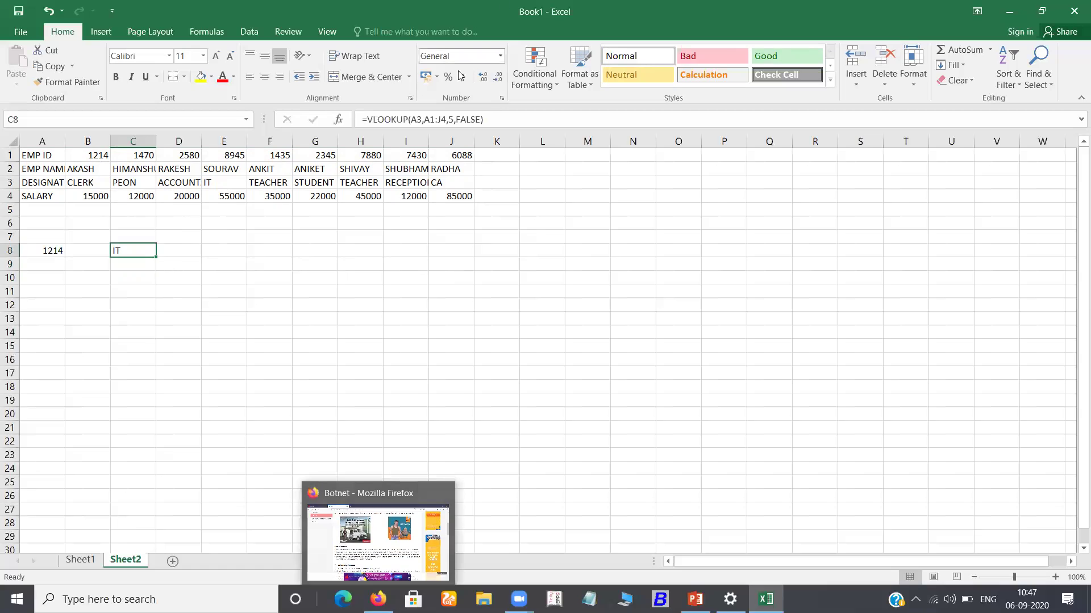
left_click(453, 119)
key("BackSpace")
type("6")
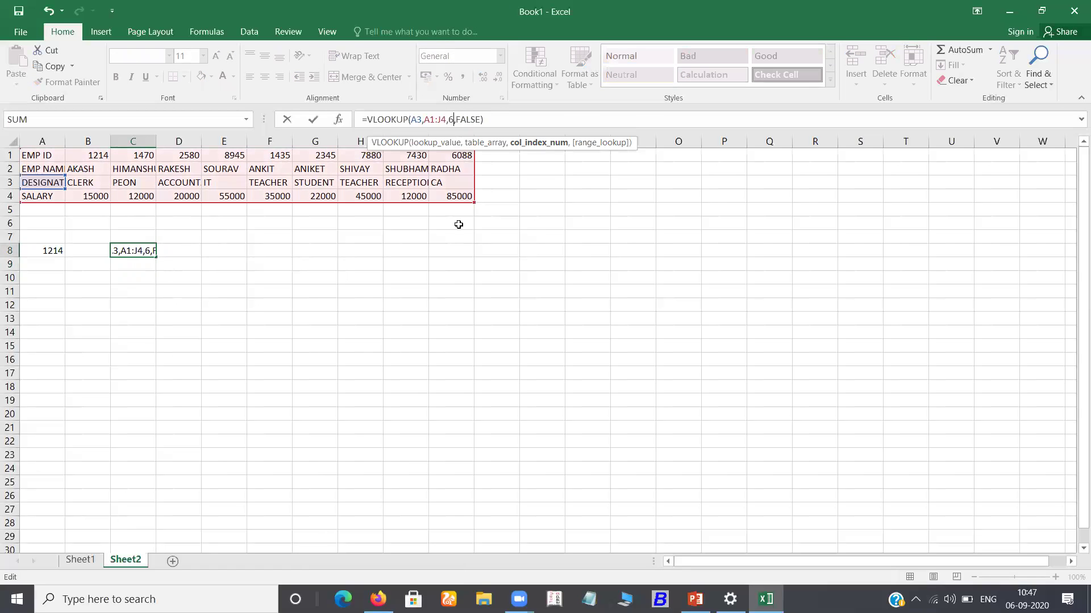
key("Return")
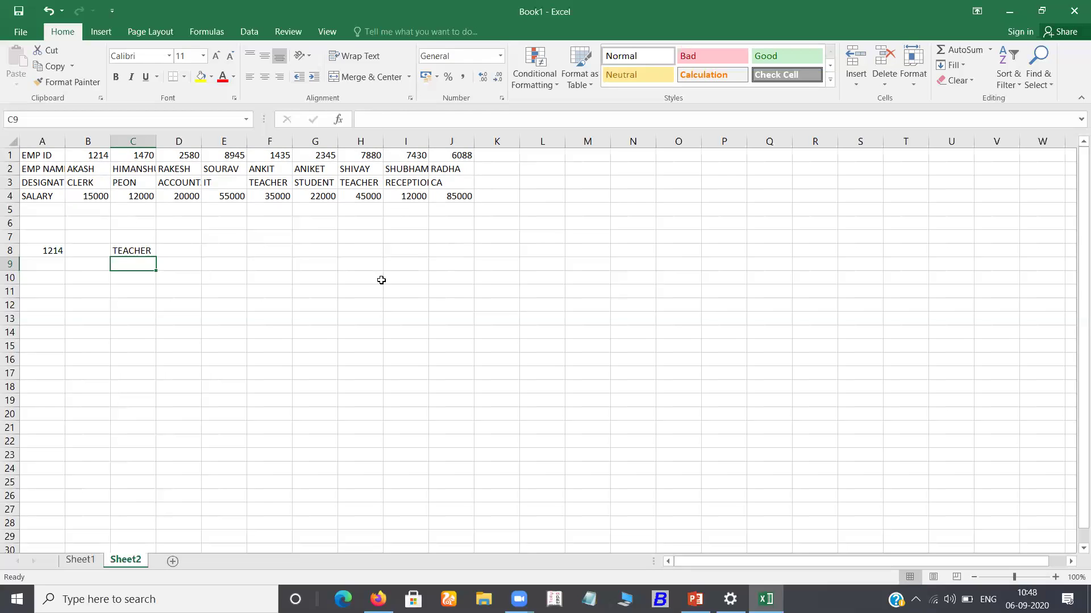
- Add a third worksheet to the workbook
left_click(362, 287)
scroll(378, 438, "down", 3)
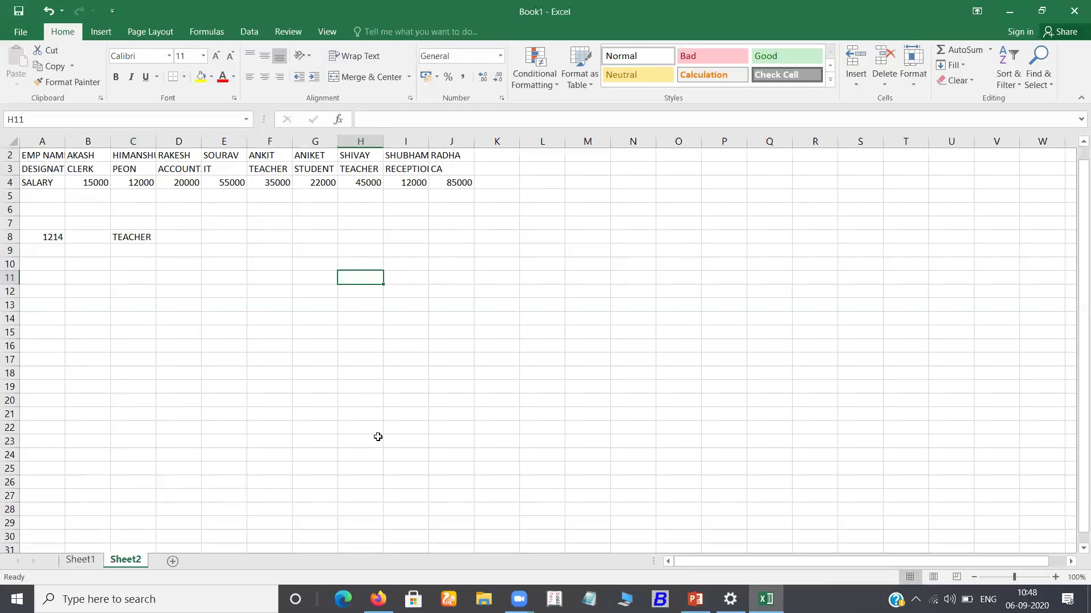
scroll(360, 392, "up", 3)
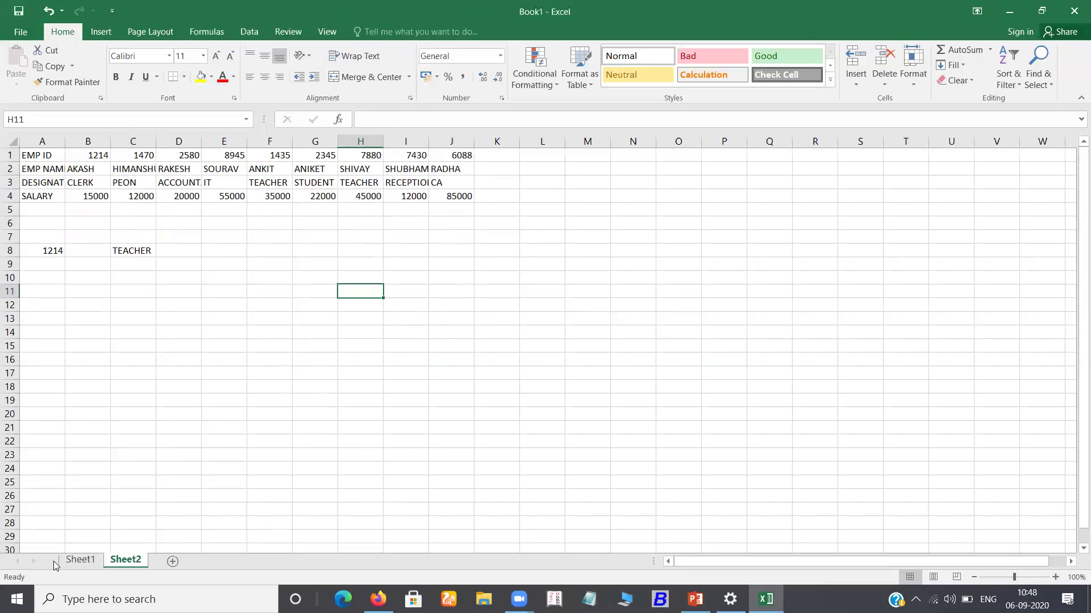
left_click(83, 560)
left_click(108, 560)
left_click(176, 561)
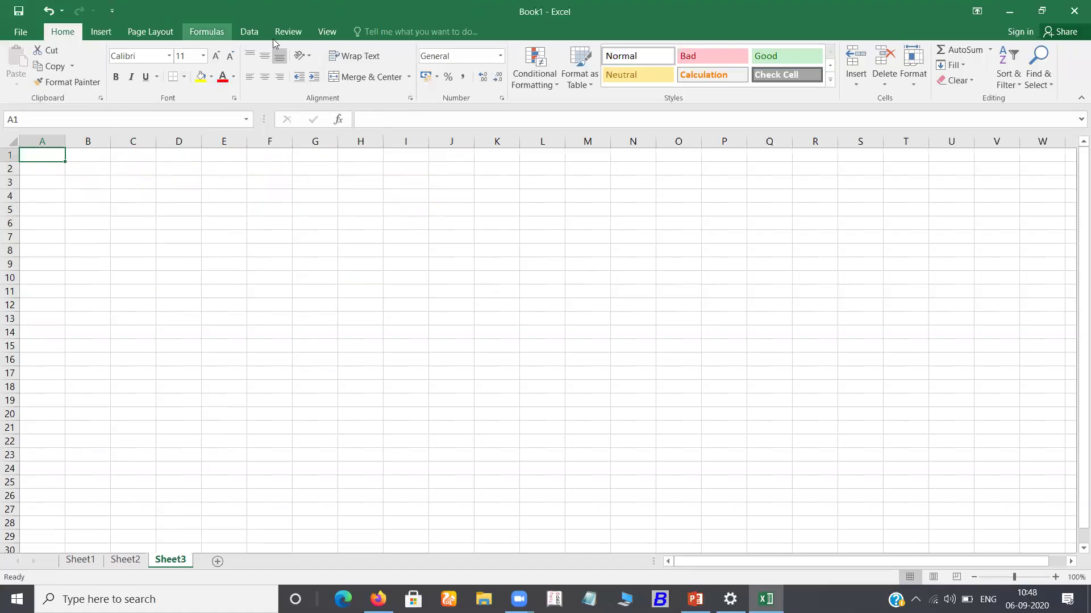
- Try to remove duplicates on the empty third sheet
left_click(249, 32)
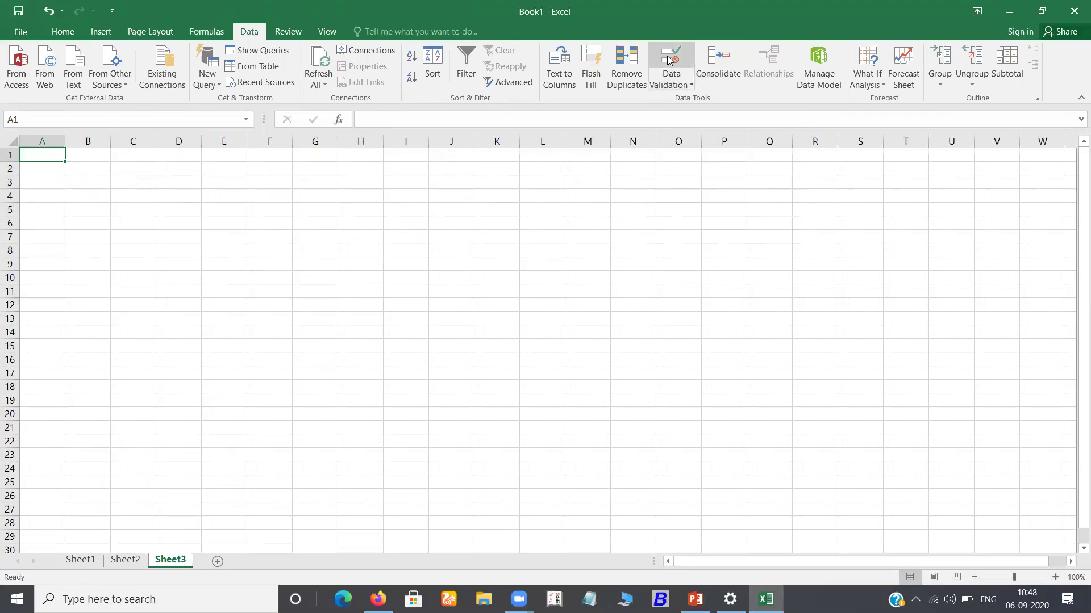
left_click(626, 77)
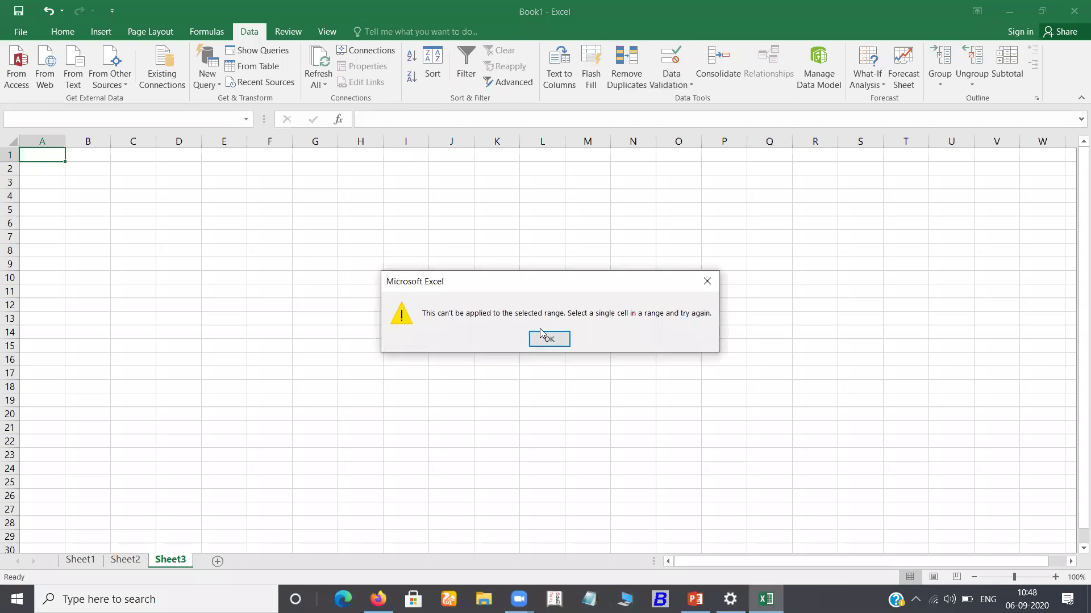
left_click(539, 340)
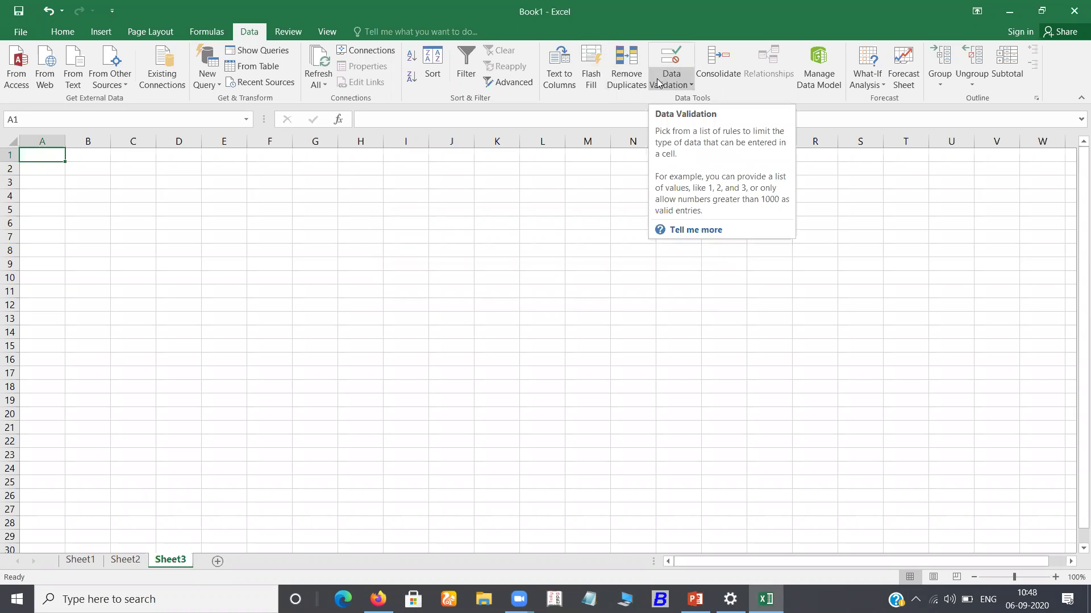
- Enter the header NAMES in capitals in cell A1 of the third sheet
type("names")
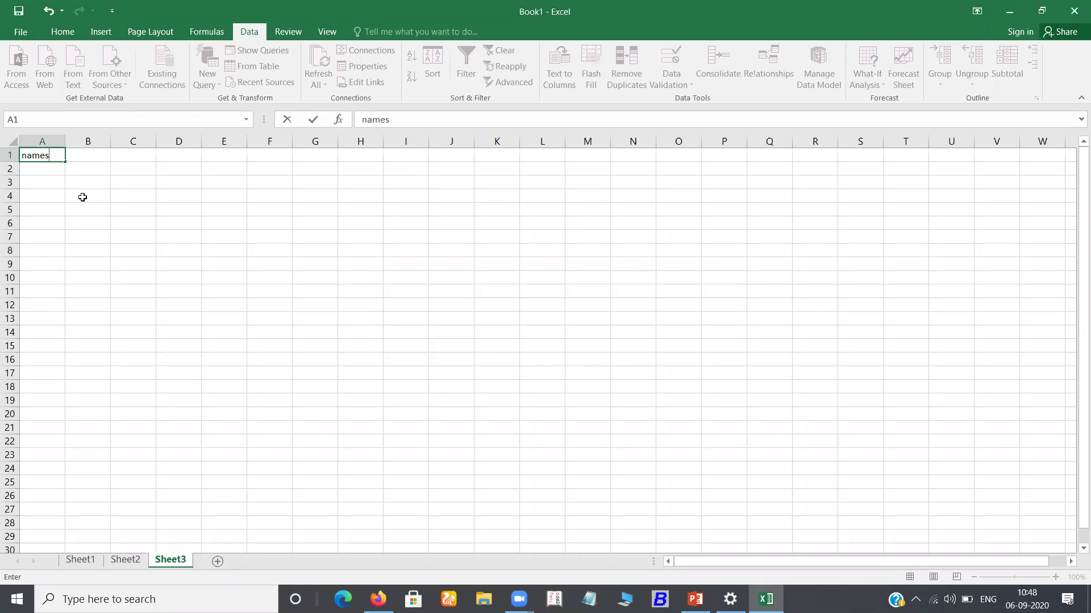
key("Tab")
key("BackSpace")
key("shift+Tab")
key("BackSpace")
type("NAMES")
key("Tab")
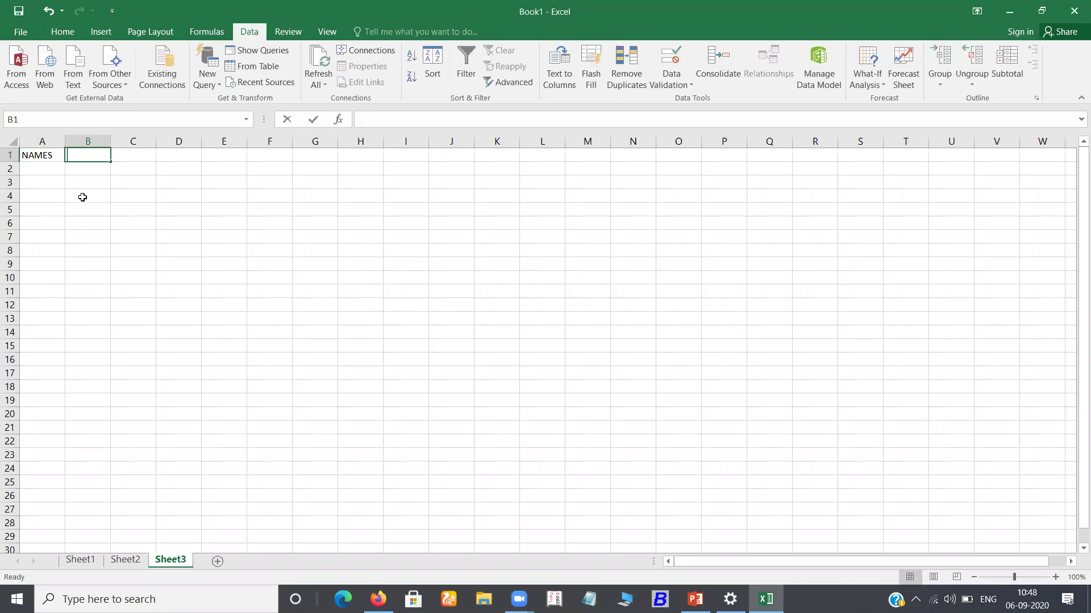
- Enter the column headers ROLL NO., ENG, HIN and SCI in cells B1 to E1
type("ROLL NO.")
key("Tab")
type("EN")
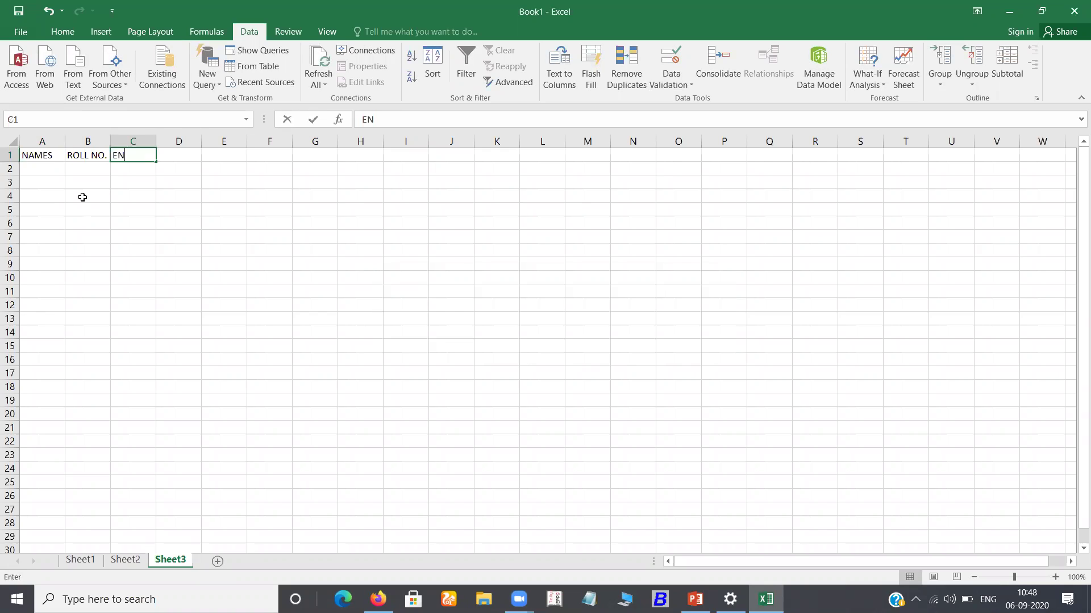
type("G")
key("Tab")
type("HIN")
key("Tab")
type("SCI")
key("Tab")
- Enter the headers SST, MATHS and TOTAL in capitals in cells F1 to H1
type("sst")
key("Tab")
type("ss")
key("BackSpace")
key("BackSpace")
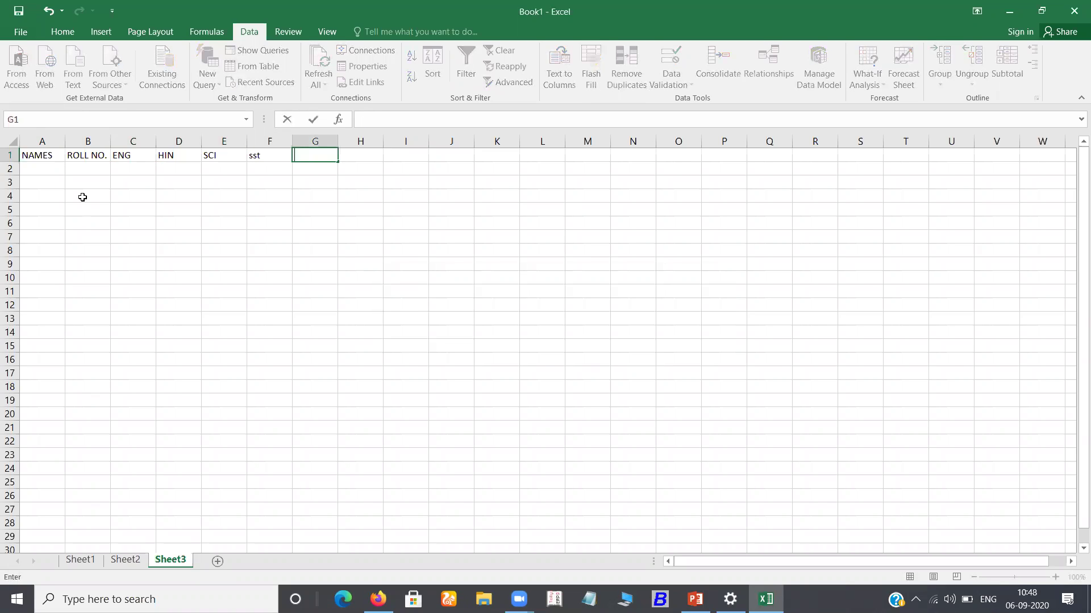
key("Left")
key("BackSpace")
type("SST")
key("Tab")
type("MATHS")
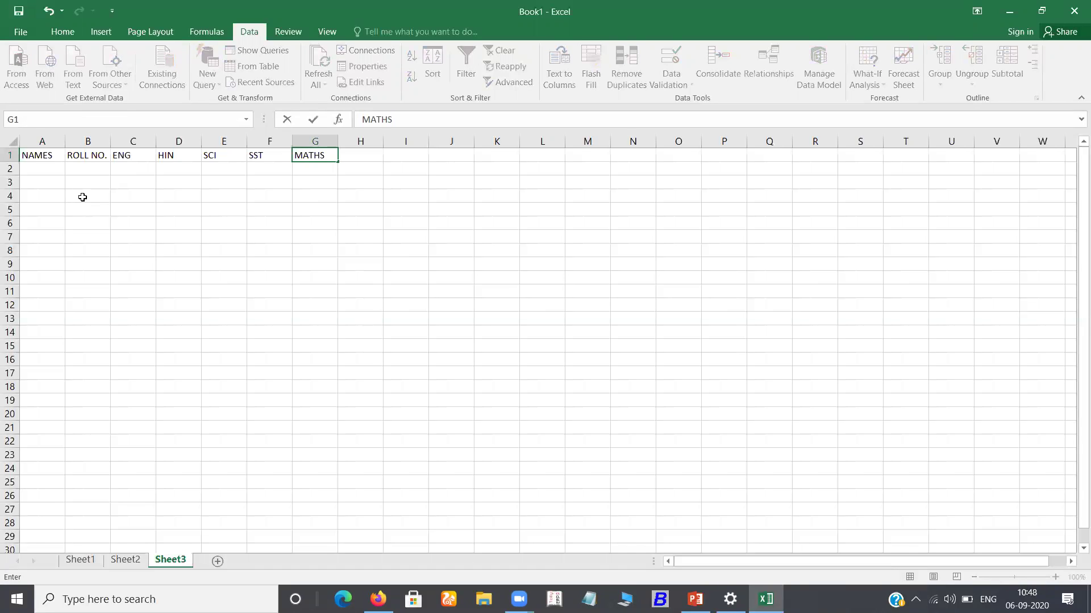
key("Tab")
type("TOTAL")
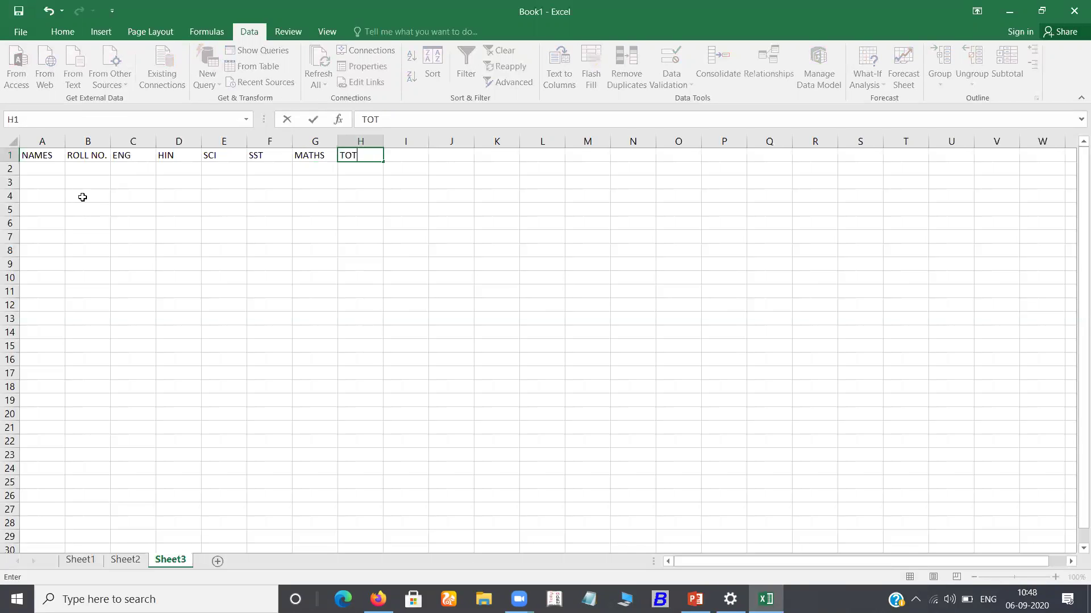
key("Return")
- Copy the employee name column B1:B10 from Sheet1 and paste it into Sheet3 starting at cell A2
key("Left")
key("Left")
key("Left")
key("Left")
key("Left")
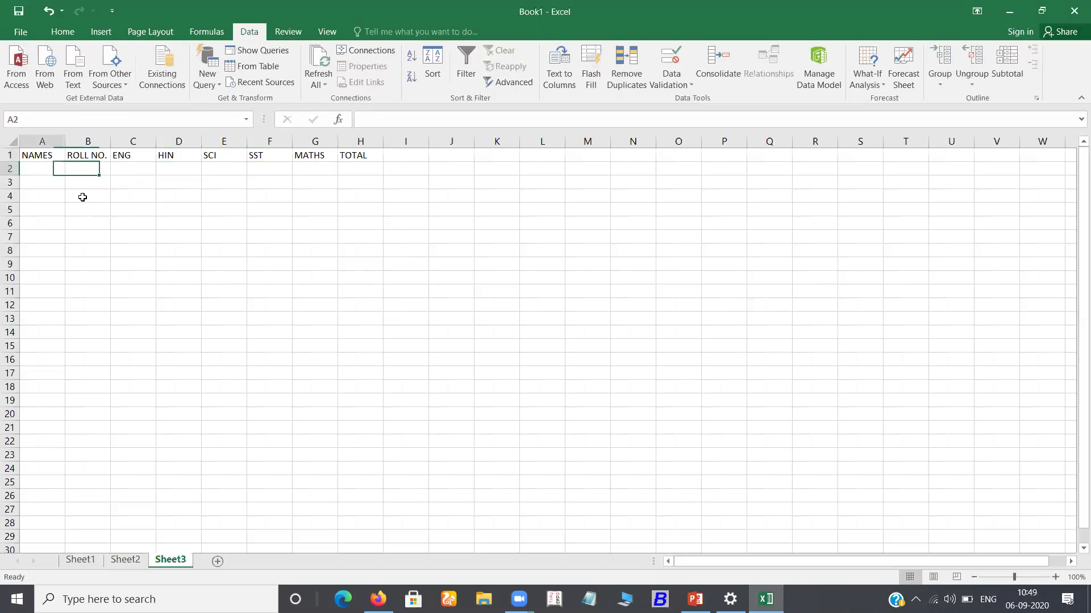
left_click(89, 560)
left_click(124, 233)
left_click_drag(88, 156, 89, 282)
key("ctrl+c")
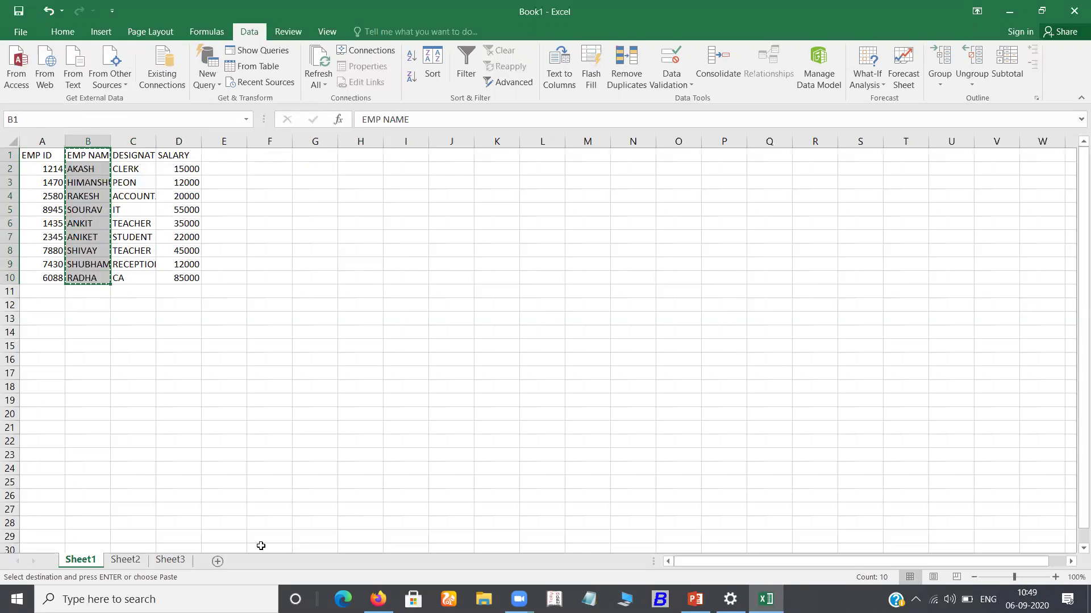
left_click(171, 561)
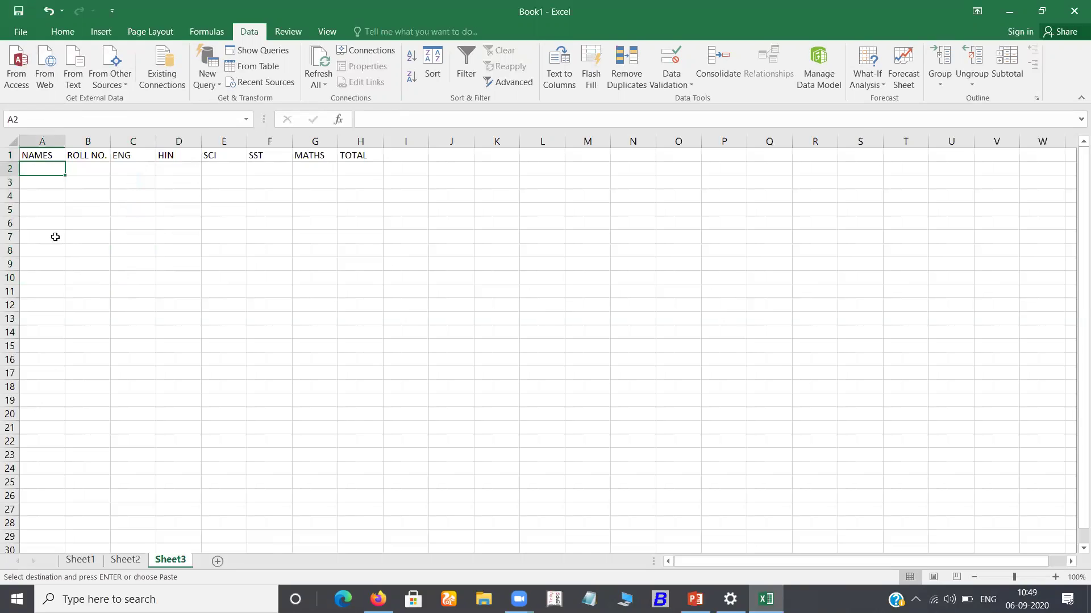
key("ctrl+v")
left_click(117, 251)
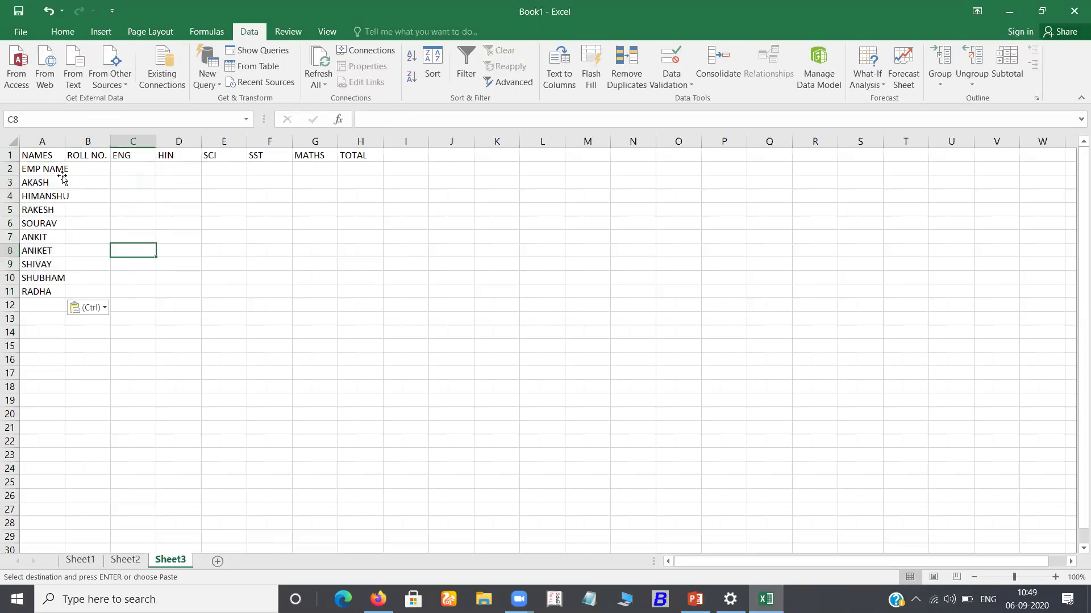
- Clear the pasted EMP NAME header from A2 and move the last name in A11 into that cell
left_click(61, 171)
key("BackSpace")
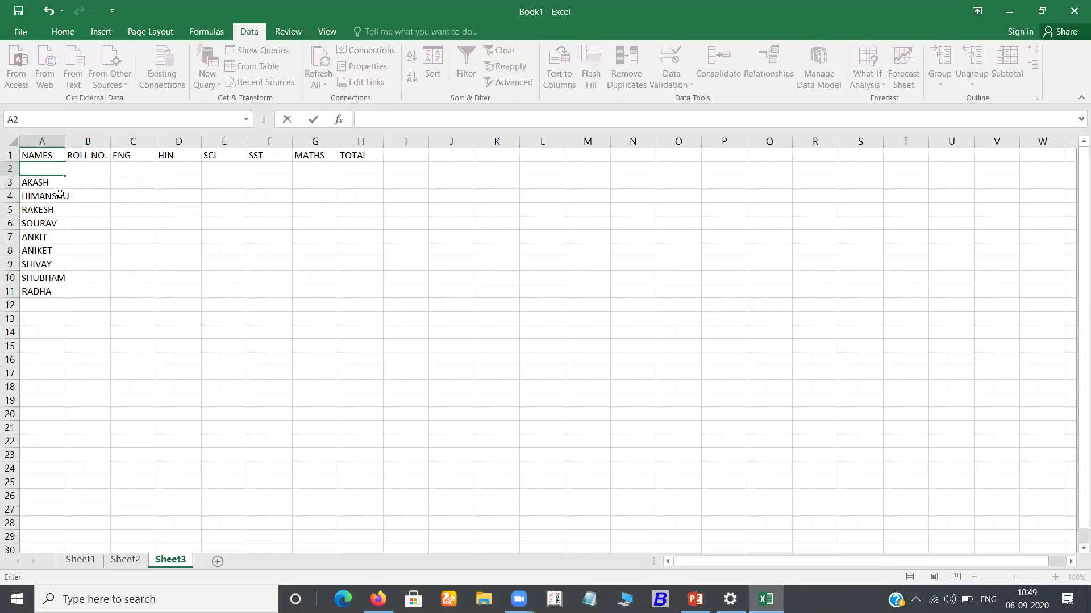
mouse_move(38, 293)
left_mouse_down()
mouse_move(53, 283)
mouse_move(54, 211)
mouse_move(27, 291)
left_mouse_up()
key("ctrl+c")
left_click(47, 168)
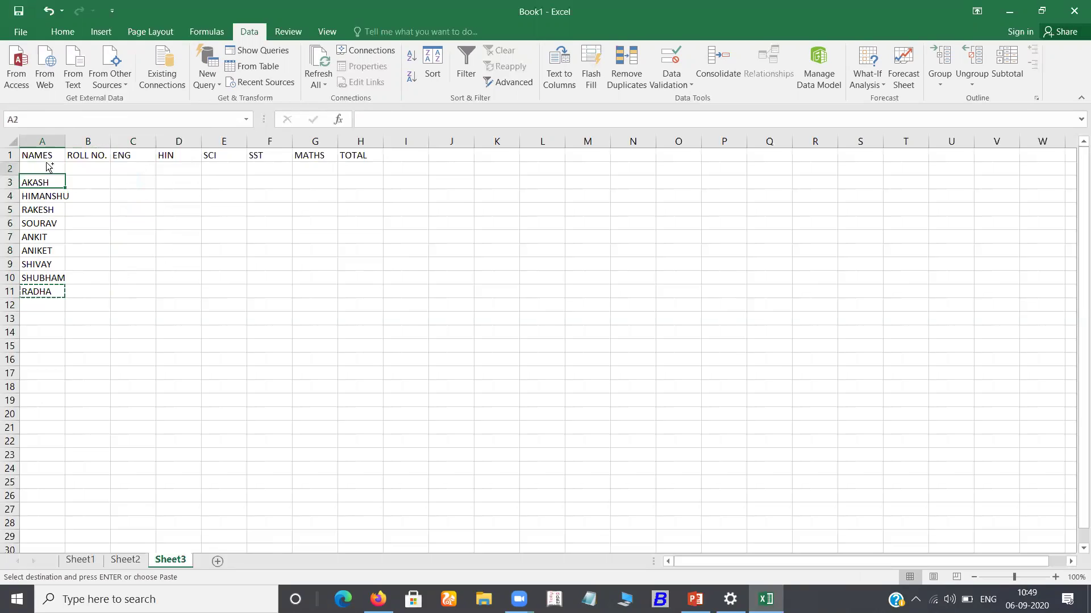
key("Return")
- Enter the roll numbers 1, 4, 5, 7, 8, 9, 5 and 4 in cells B2 to B9
left_click(98, 168)
type("1")
key("Return")
type("4")
key("Return")
type("5")
key("Return")
type("7")
key("Return")
type("8")
key("Return")
type("9")
key("Return")
type("5")
key("Return")
type("4")
key("Return")
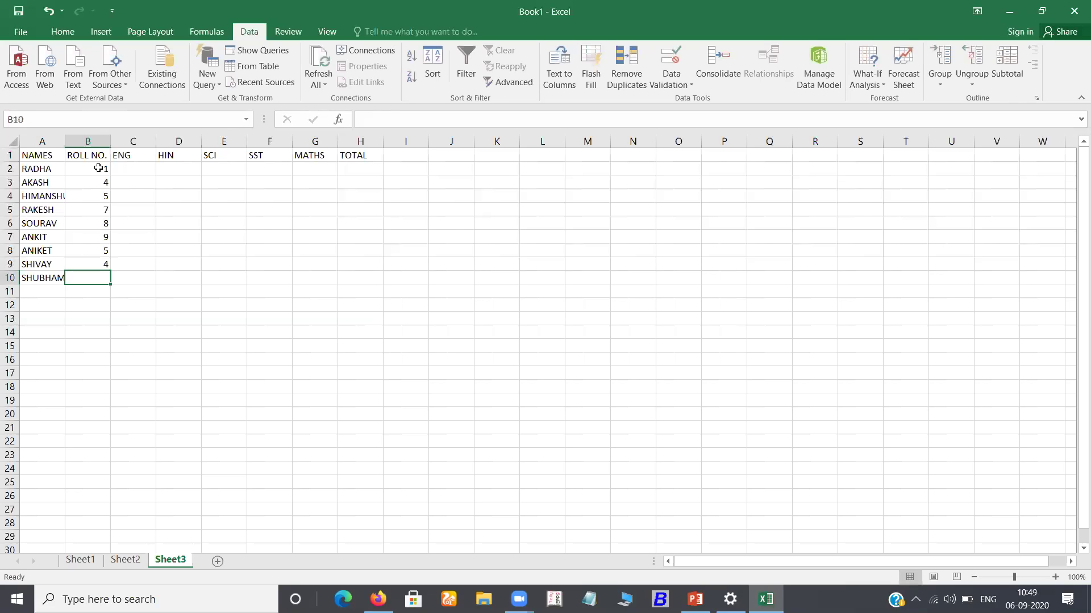
- Change the roll numbers in B8 and B9 to 45 and 14, and enter 48 in B10
key("Up")
key("Up")
type("45")
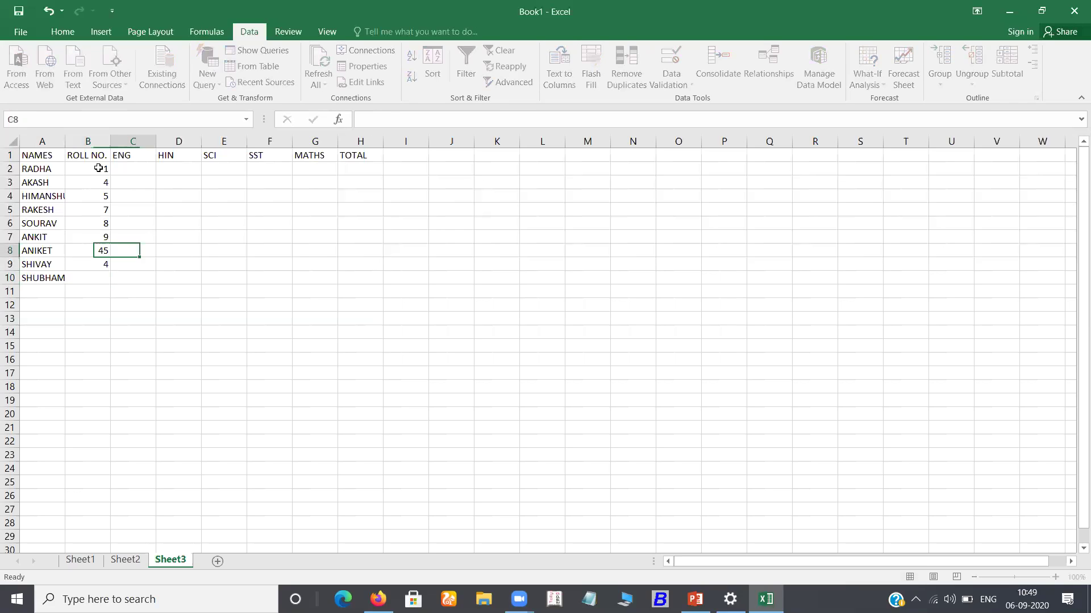
key("Return")
key("Left")
type("14")
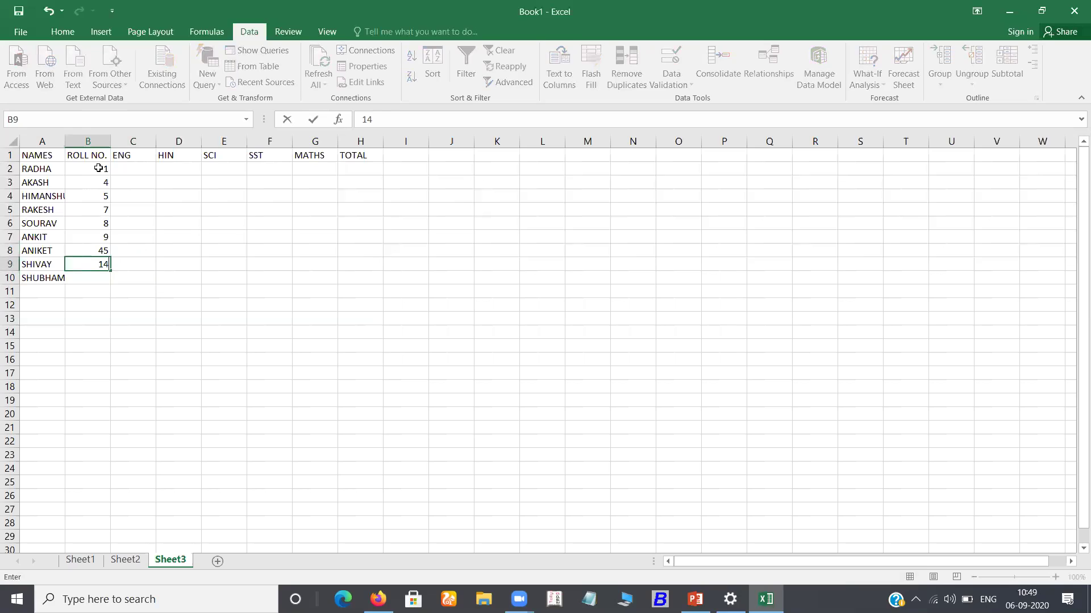
key("Return")
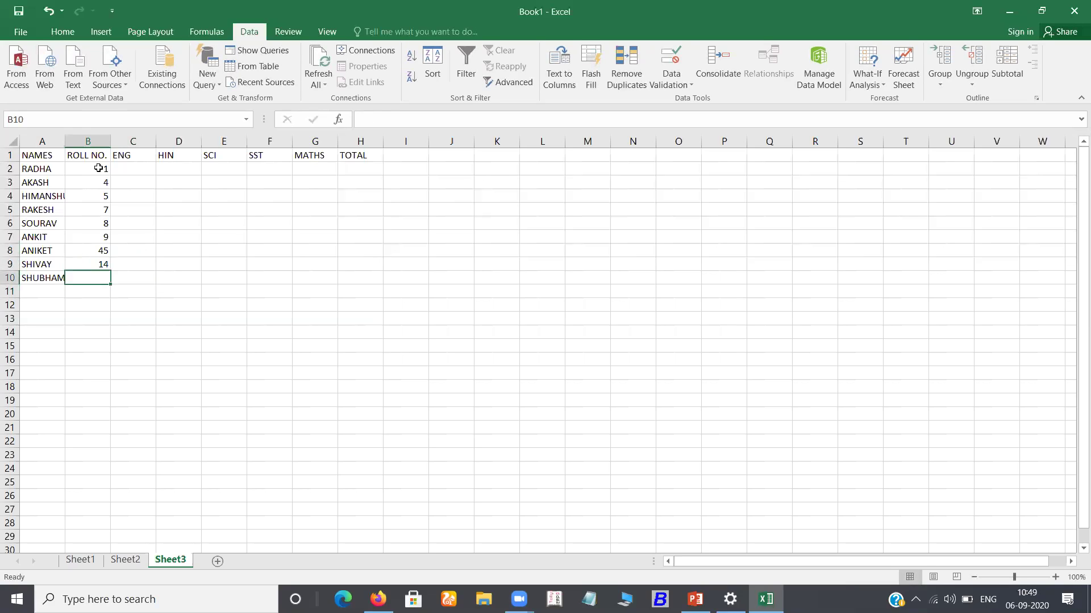
type("48")
- Fill the ENG marks in C2 to C10 with 99, 88, 77, 66, 55, 44, 55, 46 and 67
key("Right")
key("Up")
key("Up")
key("Up")
key("Up")
key("Up")
key("Up")
key("Up")
key("Up")
type("99")
key("Return")
type("88")
key("Return")
type("7")
key("Return")
type("6")
key("Up")
type("77")
key("Return")
type("66")
key("Return")
type("55")
key("Return")
type("44")
key("Return")
type("55")
key("Return")
type("46")
key("Return")
type("67")
key("Return")
type("5")
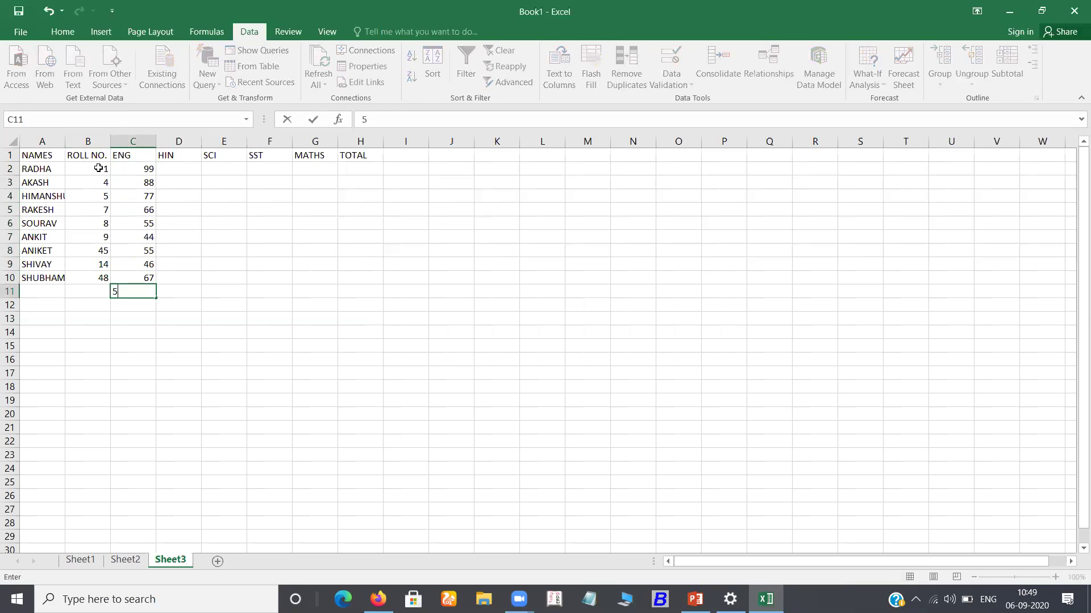
- Fill the HIN marks in D2 to D10 with 90, 80, 78, 76, 54, 43, 56, 78 and 56
key("Right")
key("Up")
key("Up")
key("Up")
key("Up")
key("Up")
key("Up")
key("Up")
key("Up")
key("Up")
type("90")
key("Return")
type("80")
key("Return")
type("78")
key("Return")
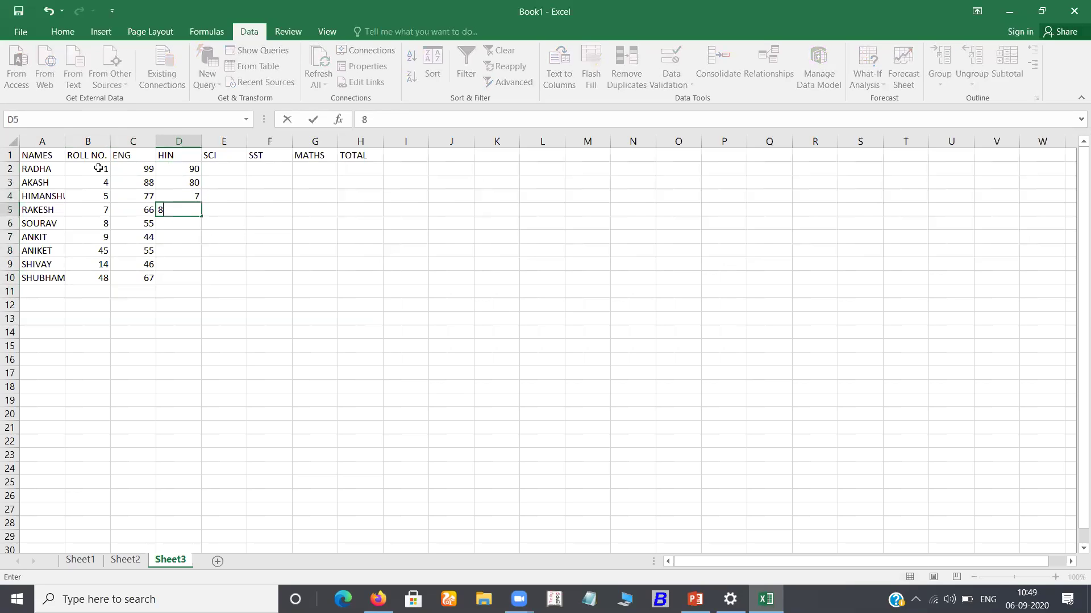
type("76")
key("Return")
type("756")
key("BackSpace")
key("BackSpace")
key("BackSpace")
type("54")
key("Return")
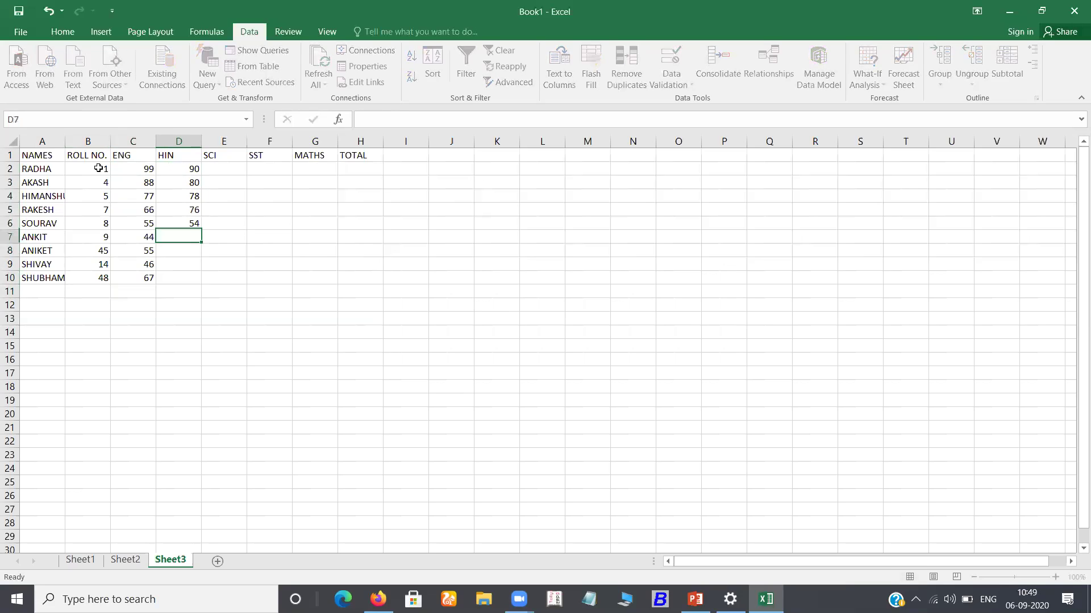
type("43")
key("Return")
type("56")
key("Return")
type("78")
key("Return")
type("56")
- Fill the SCI marks in E2 to E10 with 90, 89, 78, 43, 23, 43, 56, 67 and 78
key("Tab")
key("Up")
key("Up")
key("Up")
key("Up")
key("Up")
key("Up")
key("Up")
key("Up")
type("90")
key("Return")
type("89")
key("Return")
type("78")
key("Return")
type("567")
key("Return")
type("54")
key("Up")
type("43")
key("Return")
type("23")
key("Return")
type("43")
key("Return")
type("56")
key("Return")
type("67")
key("Return")
type("78")
key("Return")
- Fill the SST marks in F2 to F10 with 98, 96, 76, 56, 45, 67, 78, 56 and 76
key("Up")
key("Up")
key("Up")
key("Right")
key("Up")
key("Up")
key("Up")
key("Up")
key("Up")
key("Up")
type("98")
key("Return")
type("96")
key("Return")
type("76")
key("Return")
type("56")
key("Return")
type("45")
key("Return")
type("67")
key("Return")
type("78")
key("Return")
type("543")
key("Return")
key("Up")
type("5")
key("Return")
key("Up")
type("6")
key("Return")
type("76")
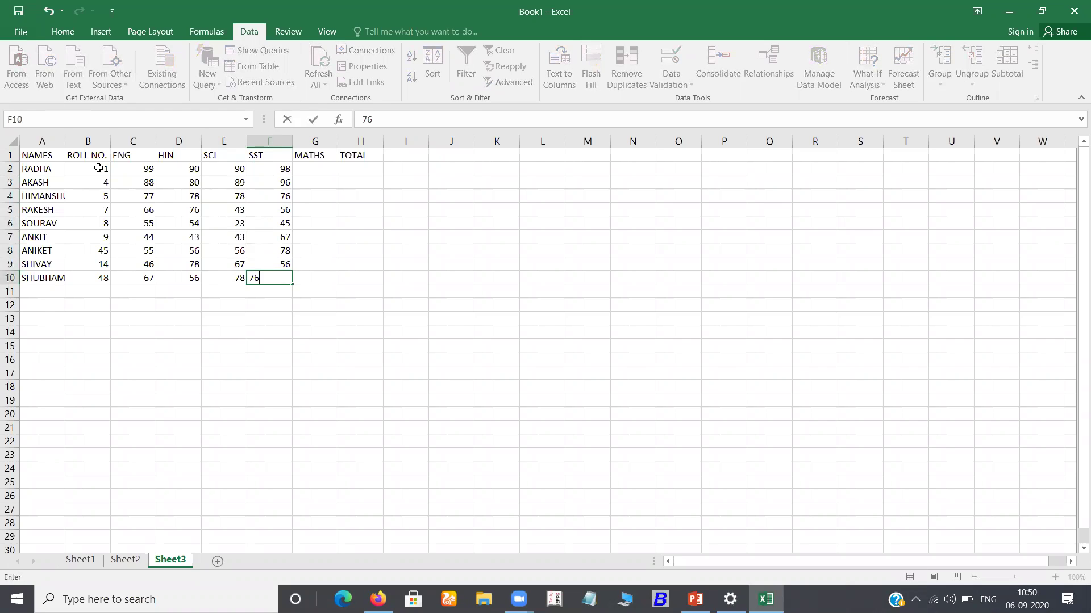
- Fill the MATHS marks in G2 to G10 with 99, 88, 77, 66, 55, 44, 56, 67 and 78
key("Right")
key("Up")
key("Up")
key("Up")
key("Up")
key("Up")
key("Up")
key("Up")
key("Up")
type("99")
key("Return")
type("88")
key("Return")
type("77")
key("Return")
type("6655")
key("Return")
type("44")
key("Return")
type("56")
key("Return")
type("67")
key("Return")
type("78")
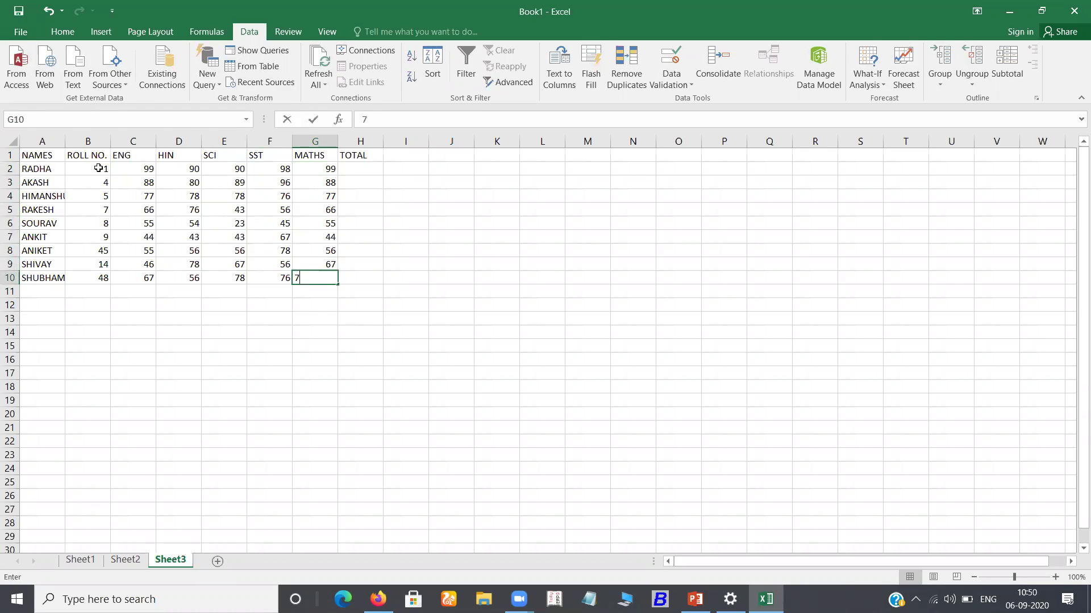
- Enter the formula =SUM(C2:G2) in H2 to total the first student's marks
key("Right")
key("Up")
key("Up")
key("Up")
key("Up")
key("Up")
key("Up")
key("Up")
key("Up")
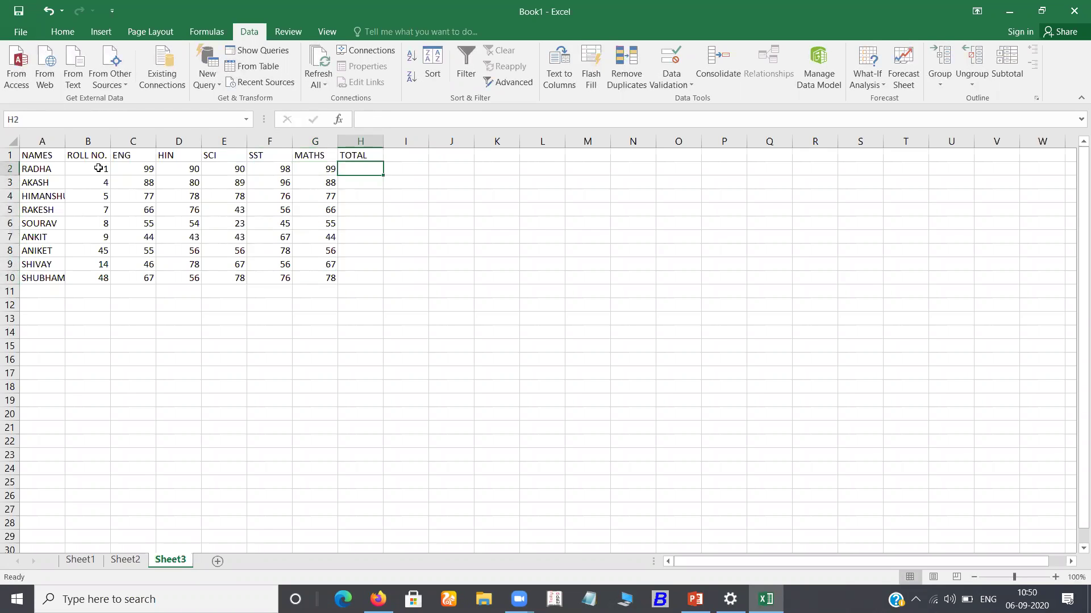
type("=D")
key("BackSpace")
type("SUM()")
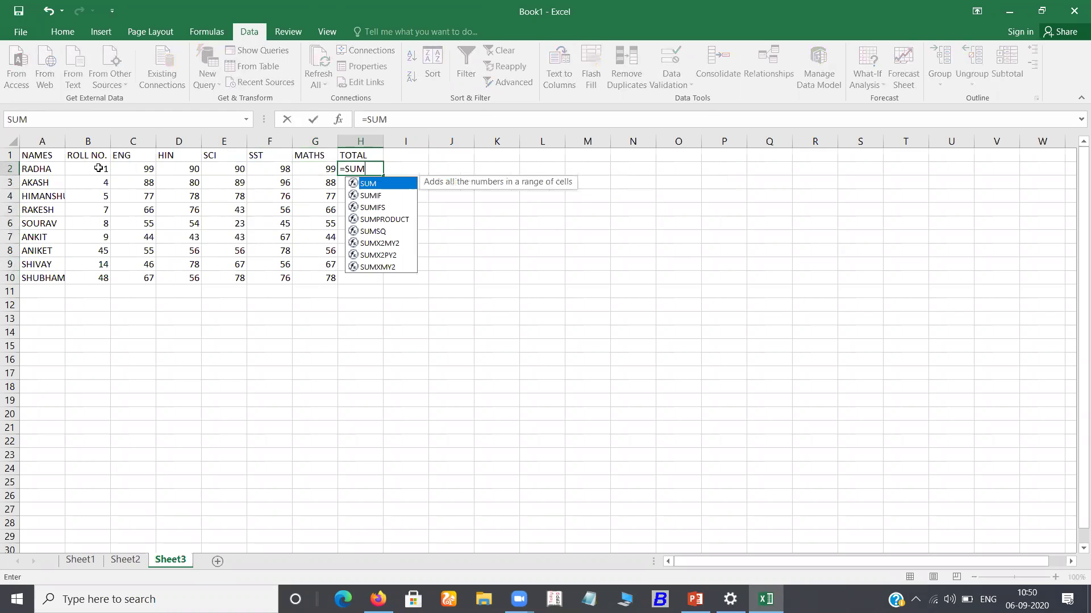
key("BackSpace")
key("Left")
key("Left")
key("Left")
key("Left")
key("Left")
key("shift+Right")
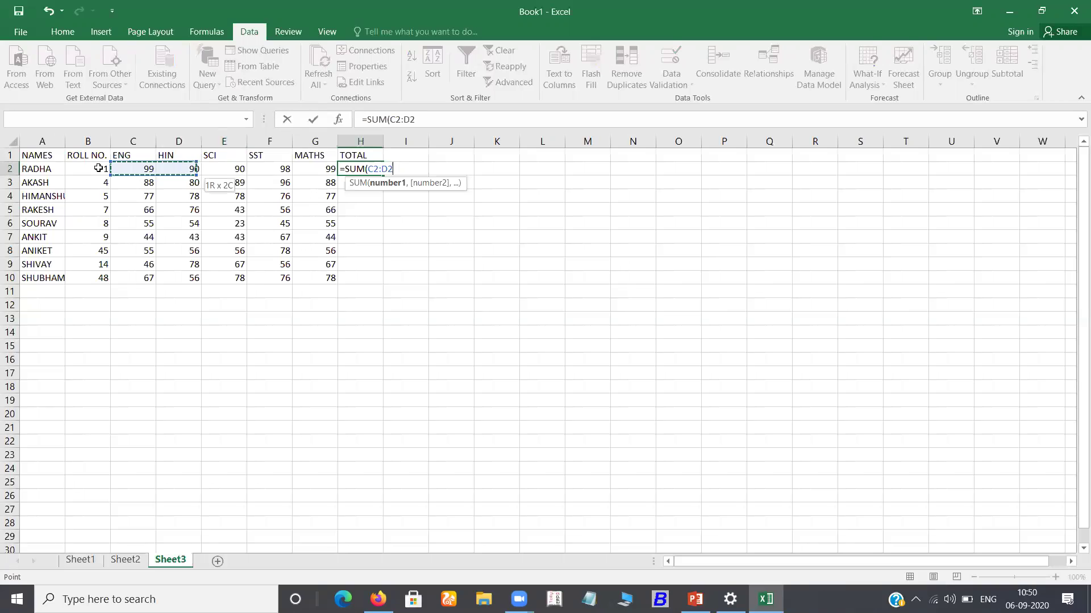
key("shift+Right")
key("shift+Right")
key("shift+Right")
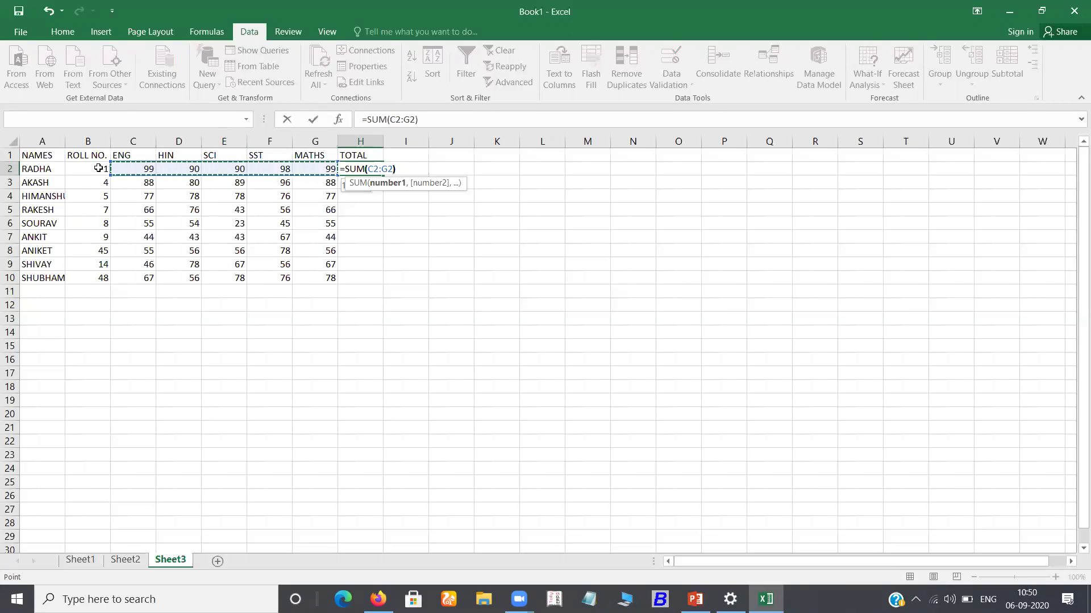
key("Return")
- Copy the total formula from H2 down through H10 for the remaining students
left_click(374, 169)
left_click(387, 170)
left_click(379, 172)
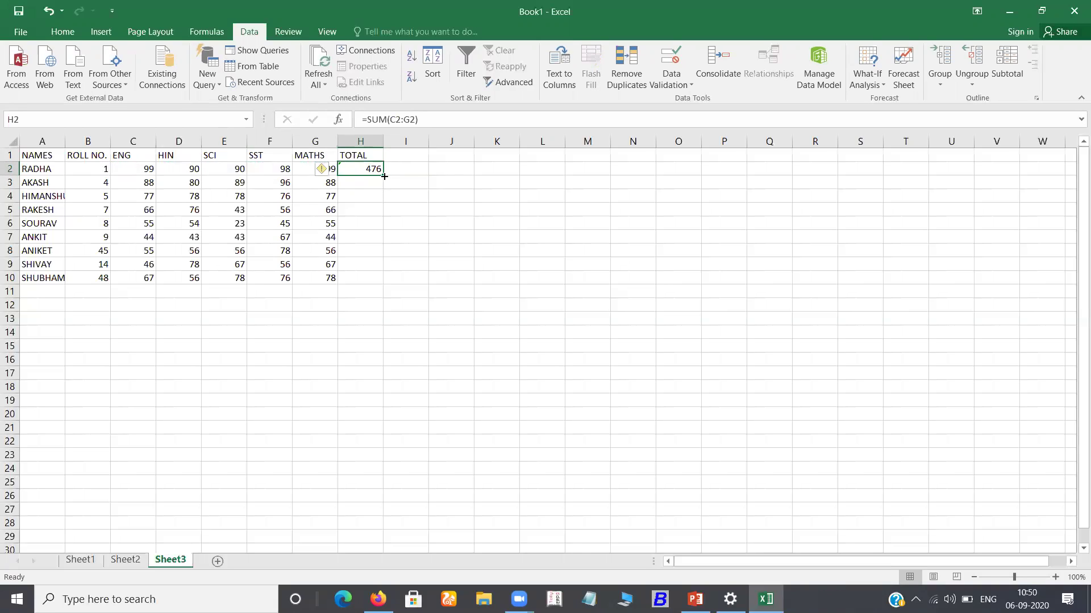
left_click_drag(384, 181, 381, 280)
left_click(370, 332)
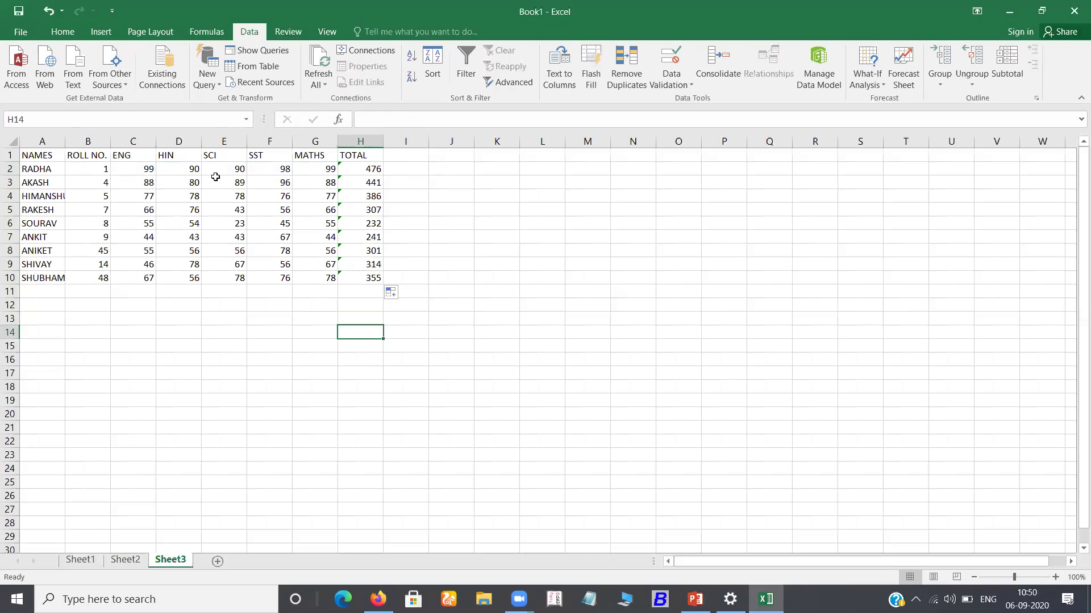
- Add data validation to the marks in C2:G10 allowing only whole numbers between 33 and 100
left_click(125, 166)
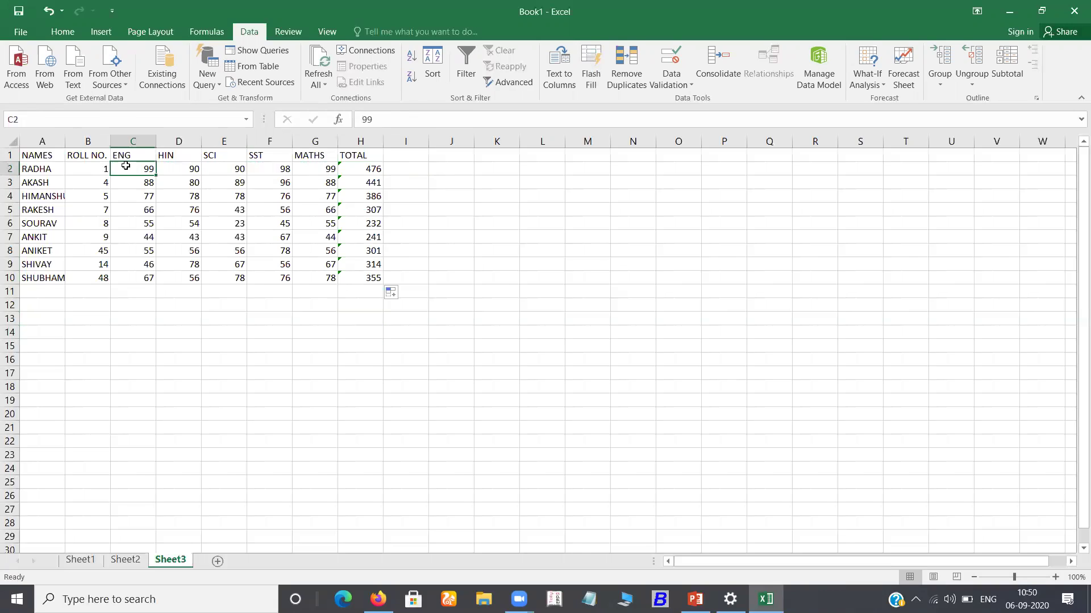
key("shift+Right")
key("shift+Right")
key("shift+Right")
key("shift+Right")
key("shift+Down")
key("shift+Down")
key("shift+Down")
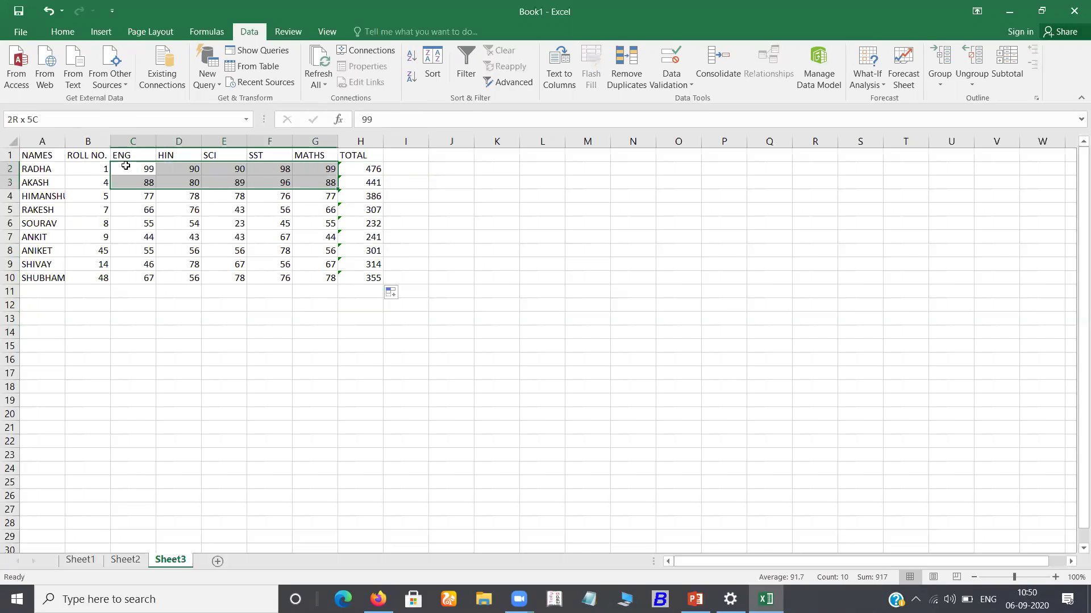
key("shift+Down")
key("shift+Down")
key("shift+Down")
key("shift+Down")
key("shift+Down")
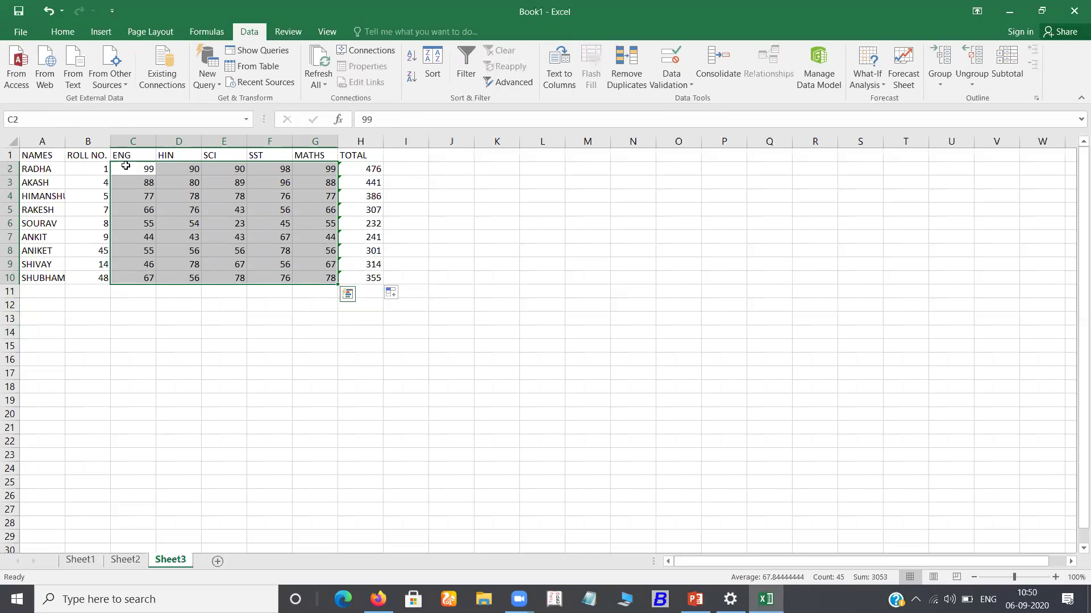
left_click(661, 85)
left_click(677, 100)
left_click(329, 238)
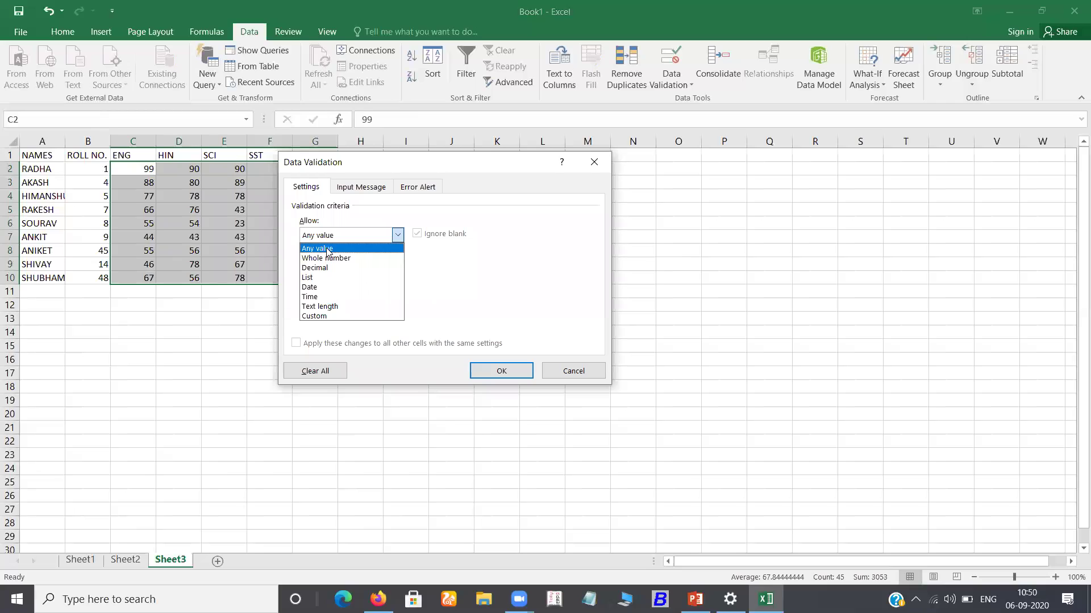
left_click(328, 255)
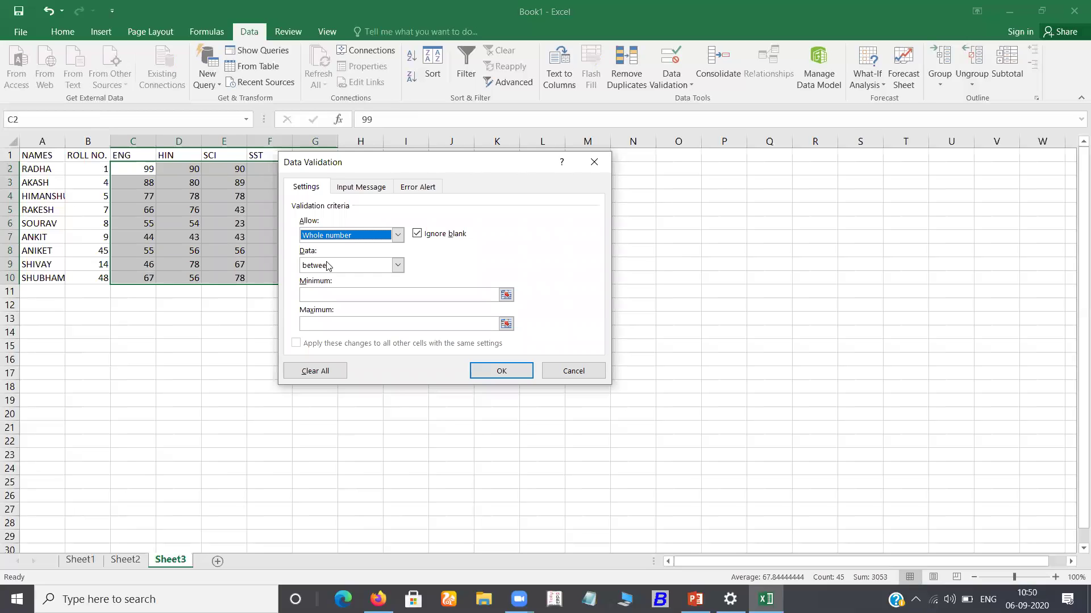
left_click(316, 294)
type("33")
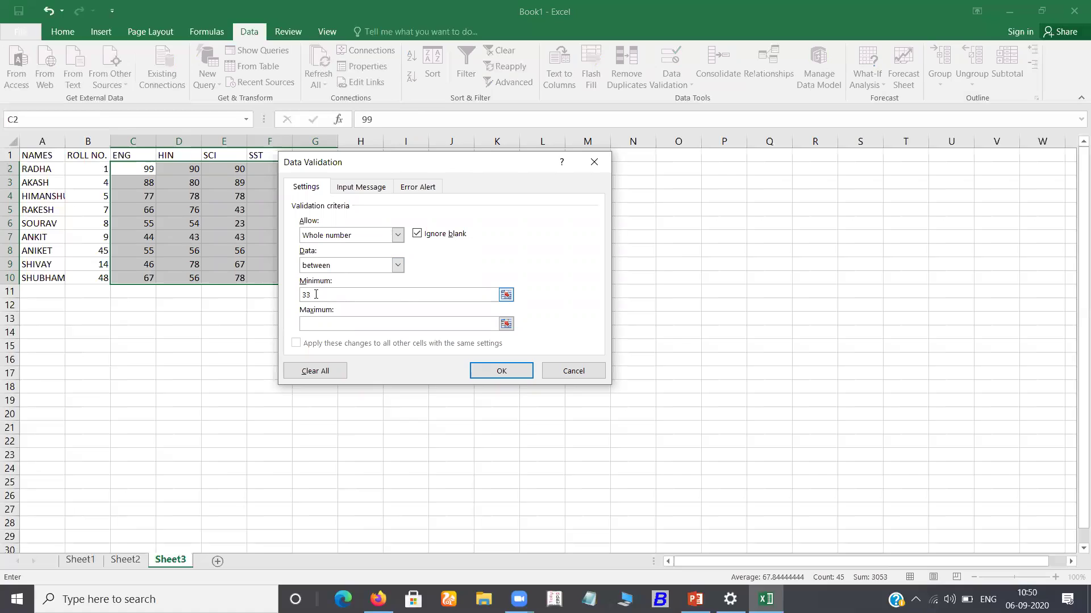
key("Tab")
type("100")
- Add an input message titled STUDENT RECORD with the text "THESE ARE THE MARKS OF THE STUDENTS PERFORMING IN THEIR ASSIGNENTS"
left_click(361, 187)
left_click(373, 255)
type("STUDENT")
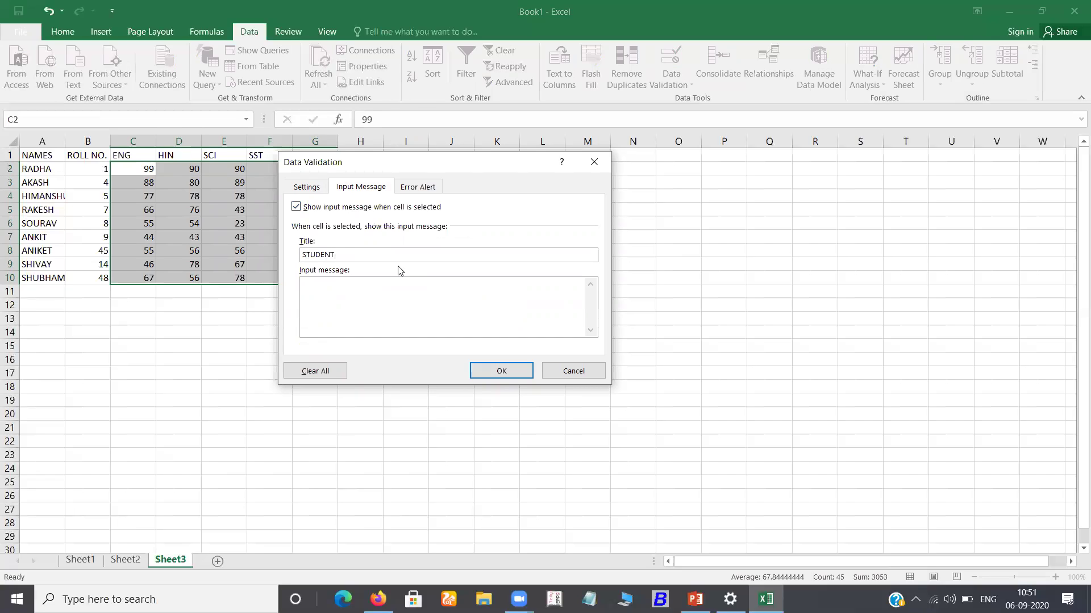
type(" RECORD")
type("THESE ARETH")
type("E")
key("BackSpace")
key("BackSpace")
key("BackSpace")
key("BackSpace")
type("THE MARKS OF THE STUDENTS PERFORMING TI")
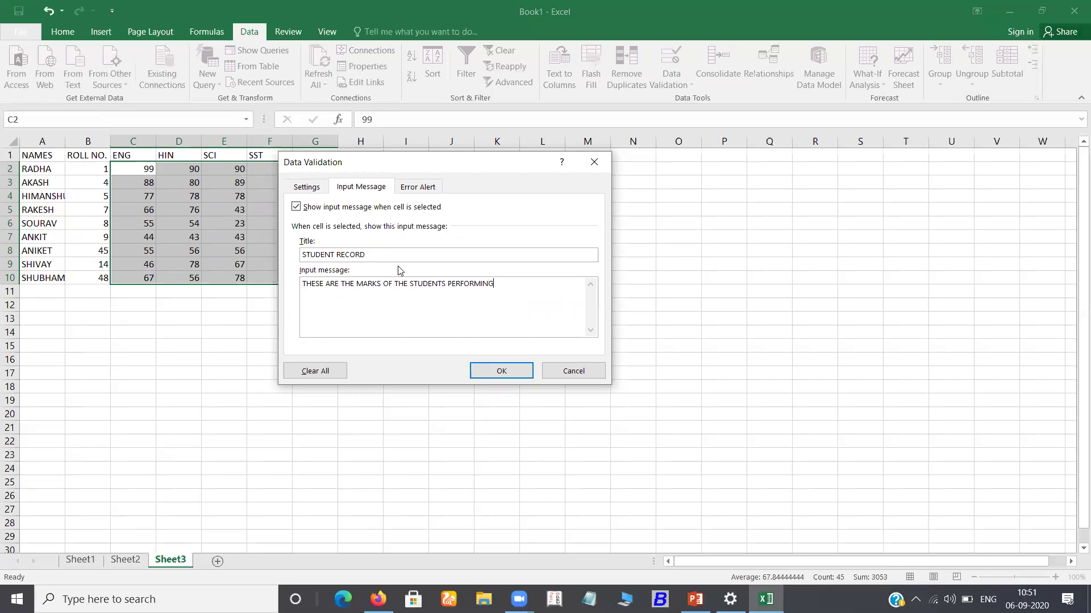
key("BackSpace")
key("BackSpace")
type("IN THEIR ASSIGNENTS")
- Add a Stop error alert titled WRONG MARKS with the message "YOU HAVE ENTERED WRONG MARKS" and apply the validation
left_click(434, 192)
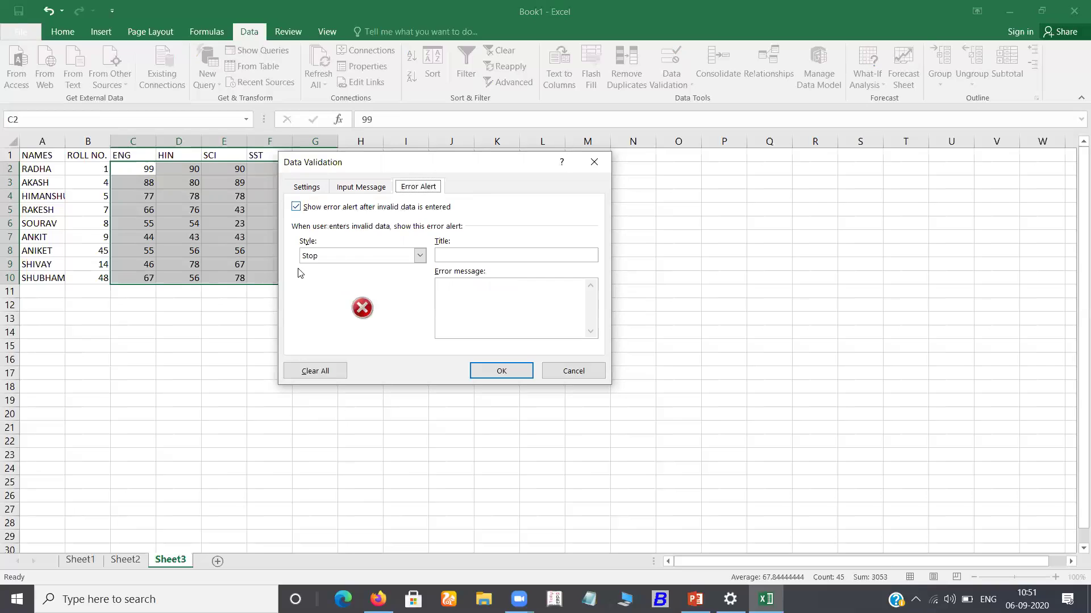
left_click(343, 257)
left_click(379, 261)
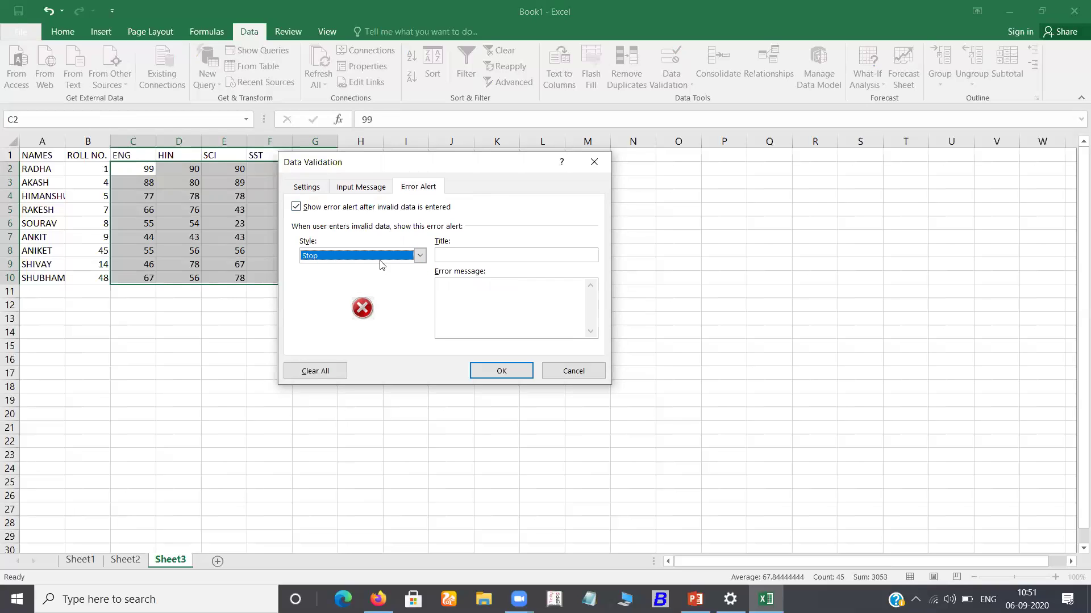
left_click(466, 255)
type("WRONG MARKS")
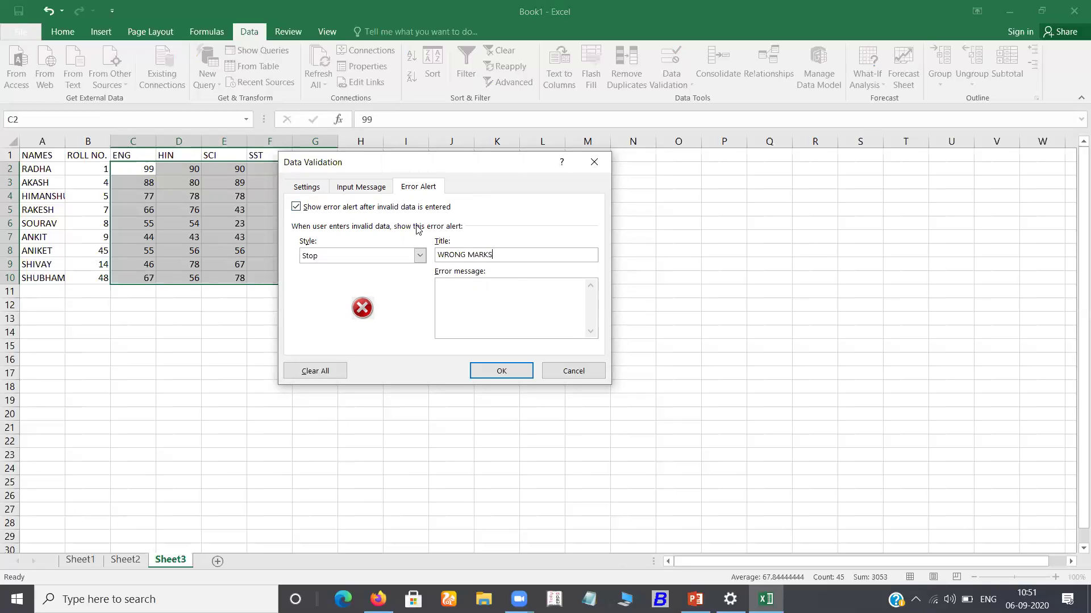
type("OU HAVE ENTERED WROM")
key("BackSpace")
type("NG MARKS")
left_click(486, 371)
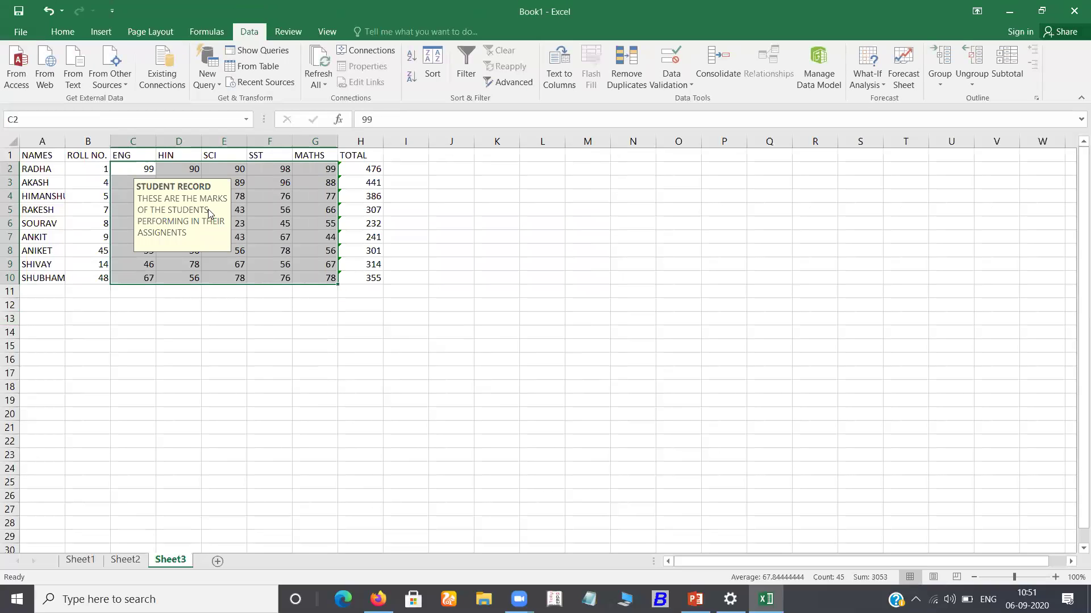
- Check the input message on several cells inside the marks range and on one cell outside it
left_click(309, 192)
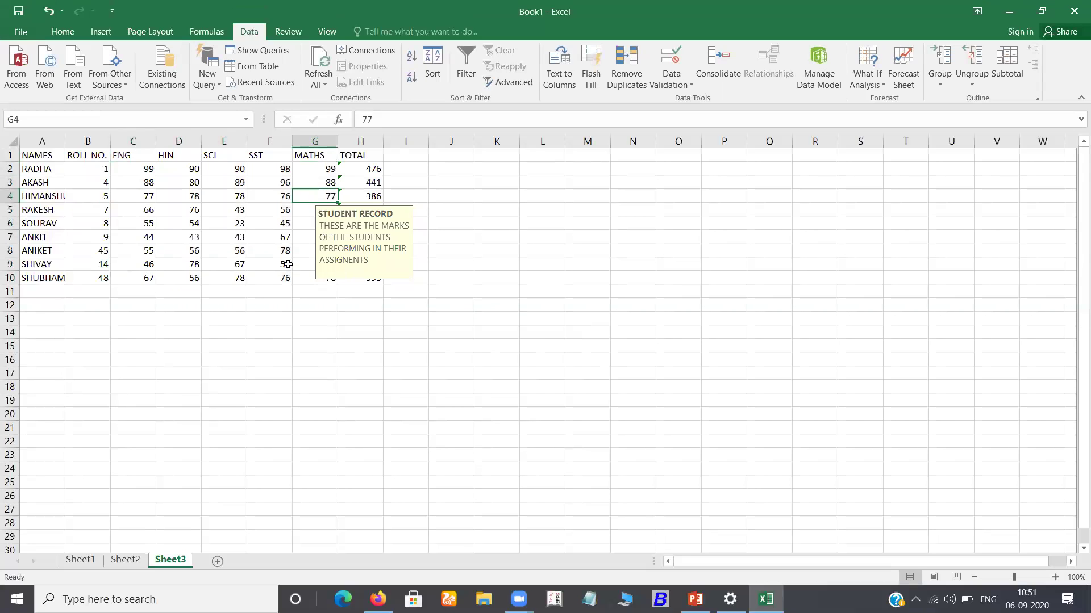
left_click(244, 237)
left_click(163, 265)
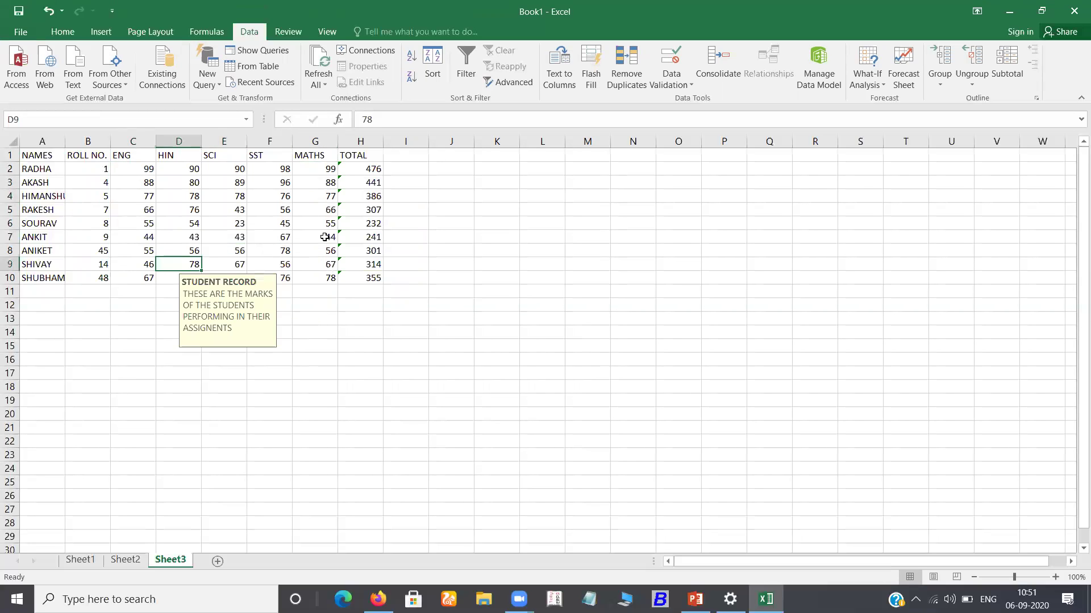
left_click(418, 267)
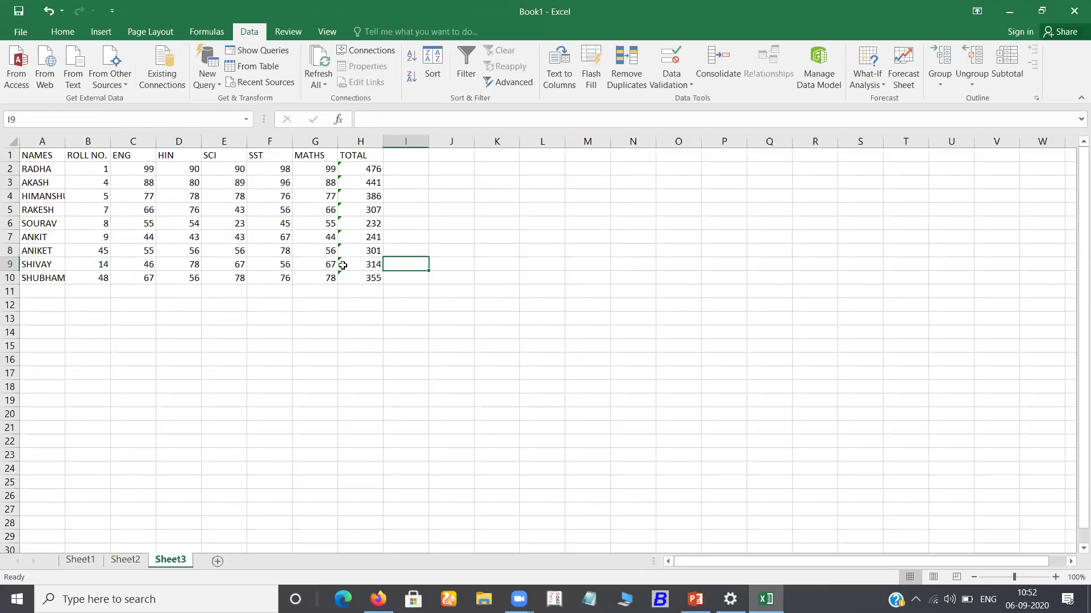
- Set the SCI mark in E3 to 33, the lowest value the rule allows
left_click(210, 185)
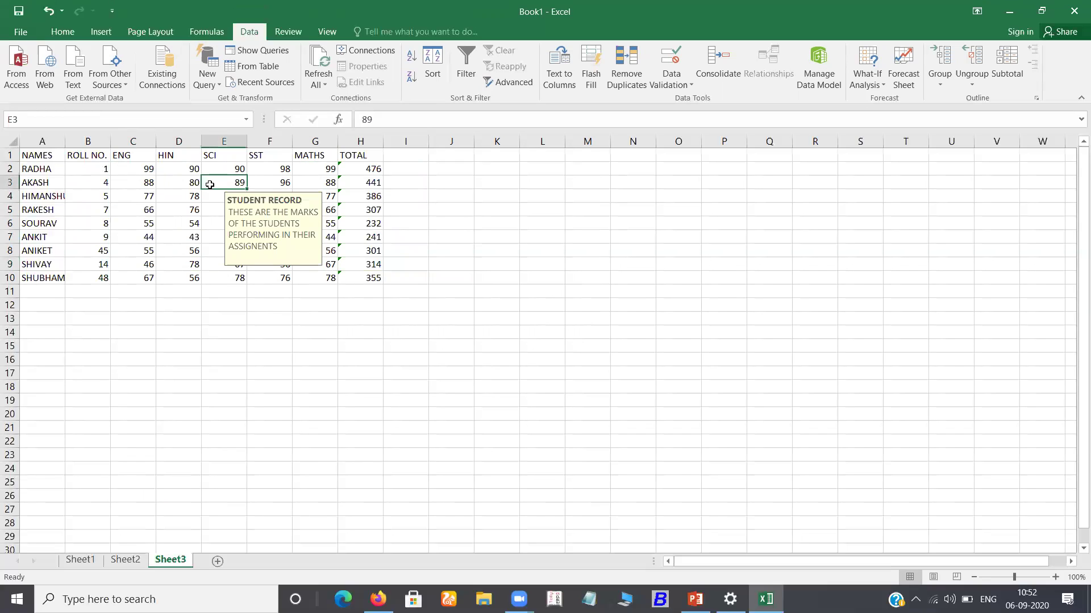
type("33")
key("Return")
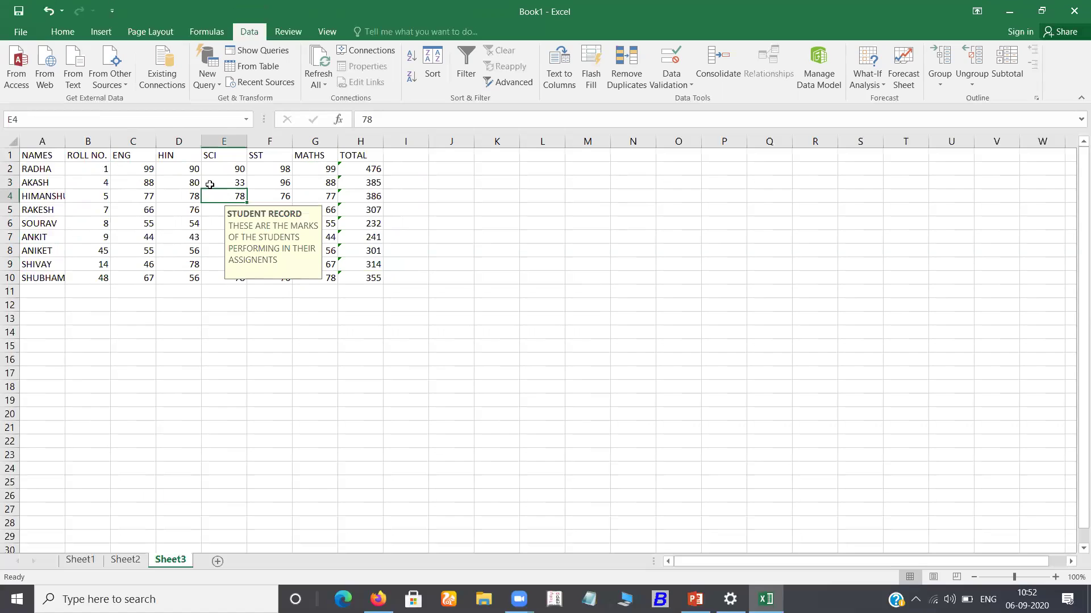
- Test the validation rule by trying the out-of-range marks 32 and 101 in E4
type("32")
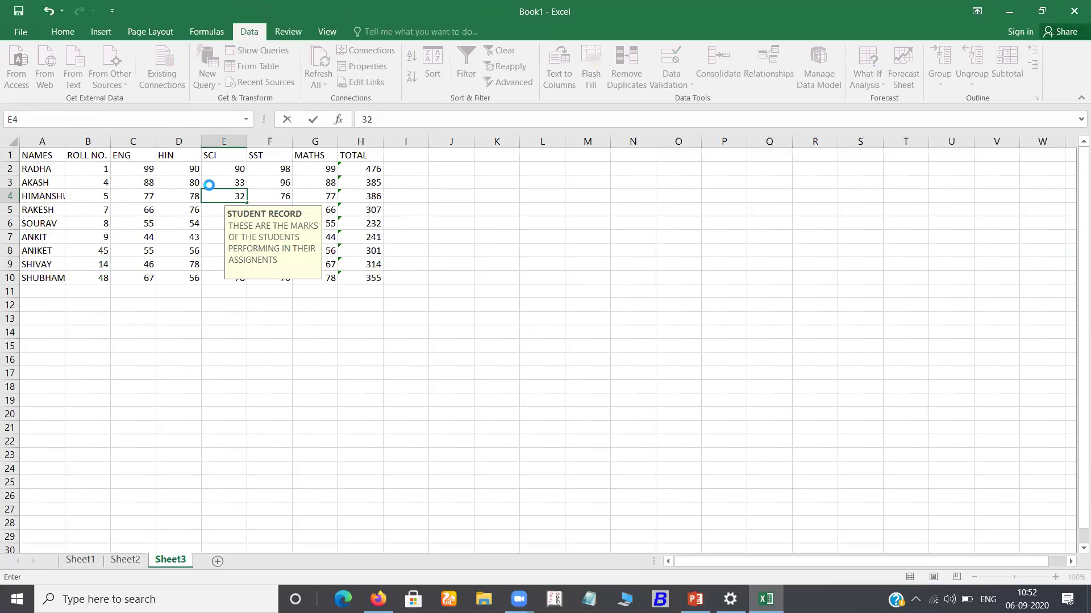
key("Return")
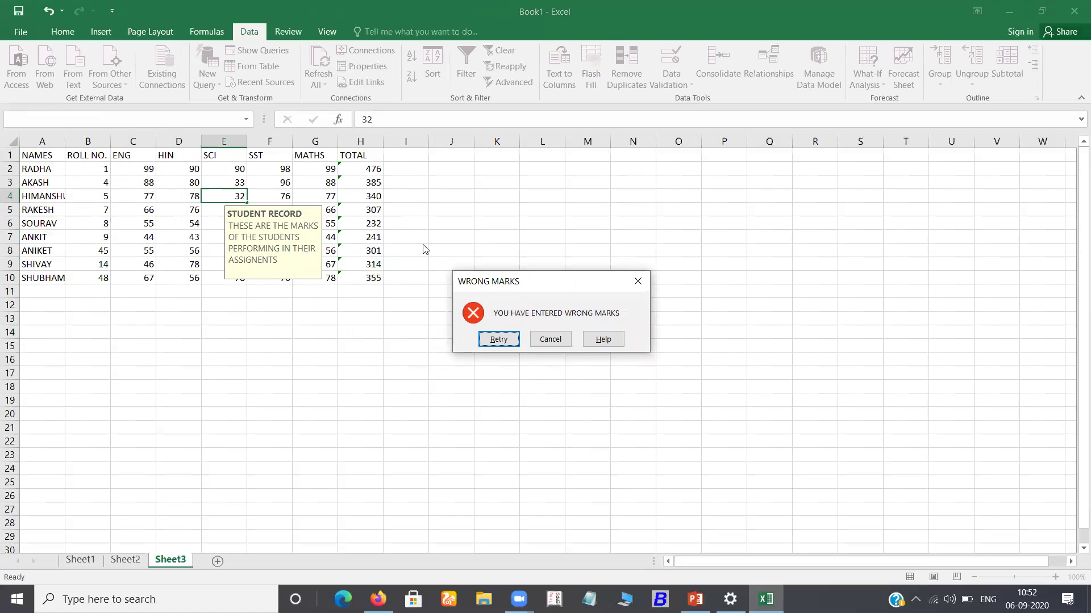
left_click(494, 341)
type("101")
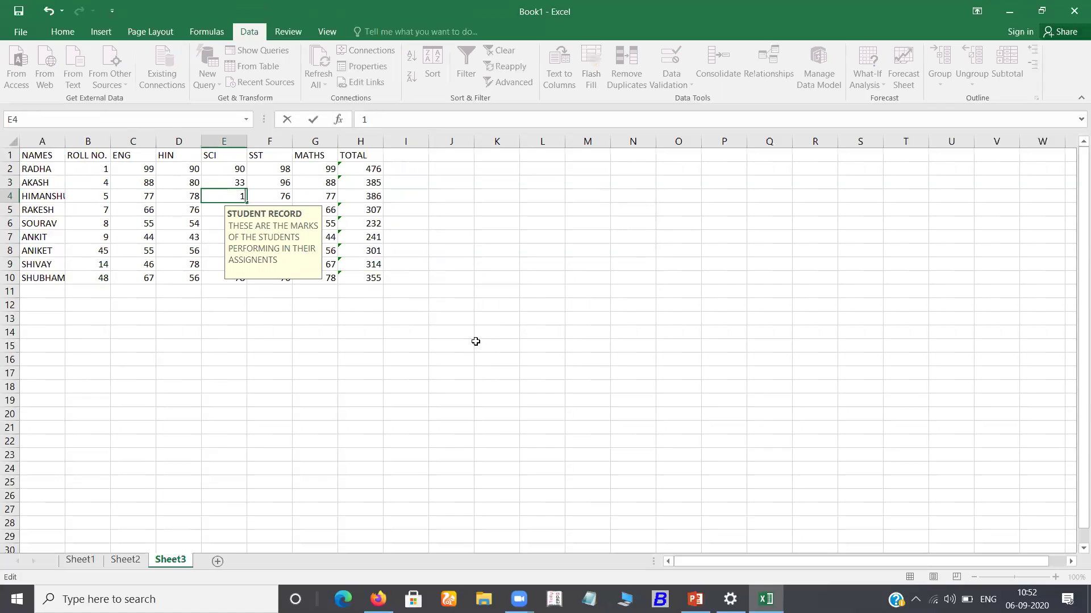
key("Return")
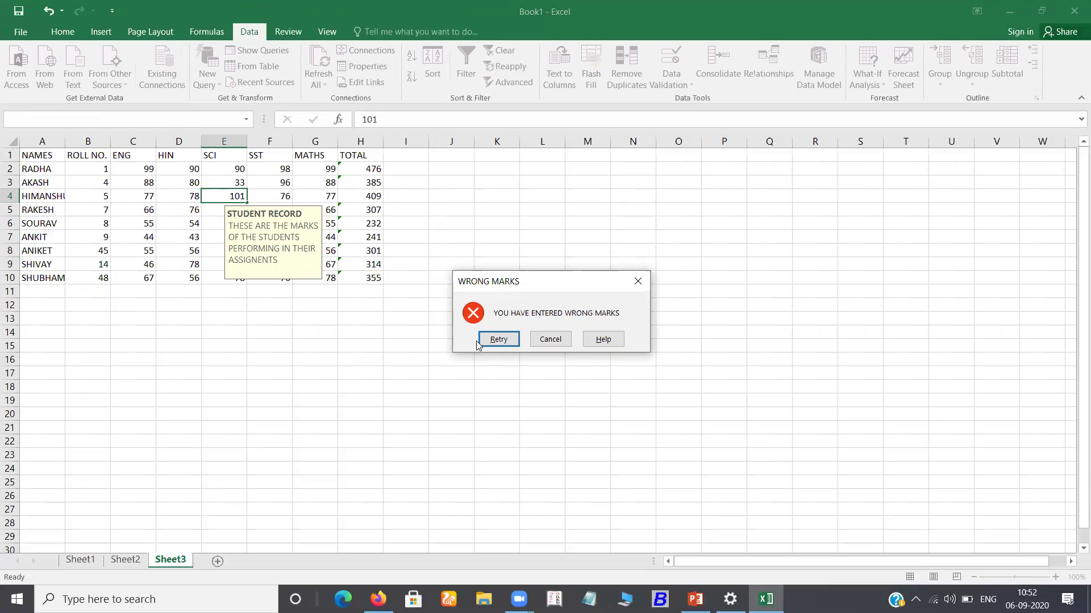
left_click(477, 340)
- Set the SCI marks in E4 and E5 to 45 and 85
type("45")
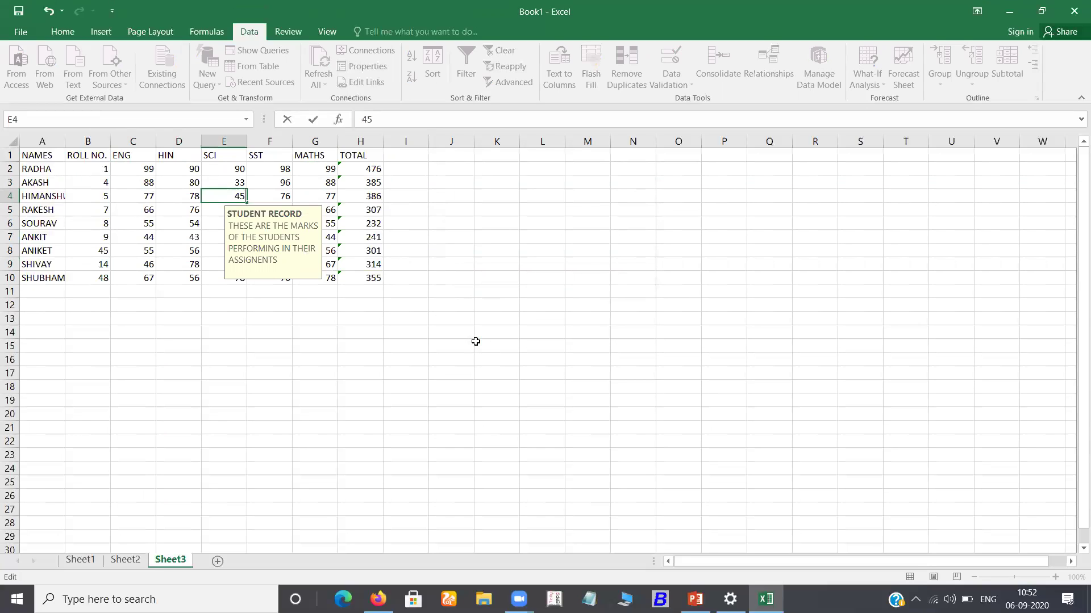
key("Return")
type("85")
key("Return")
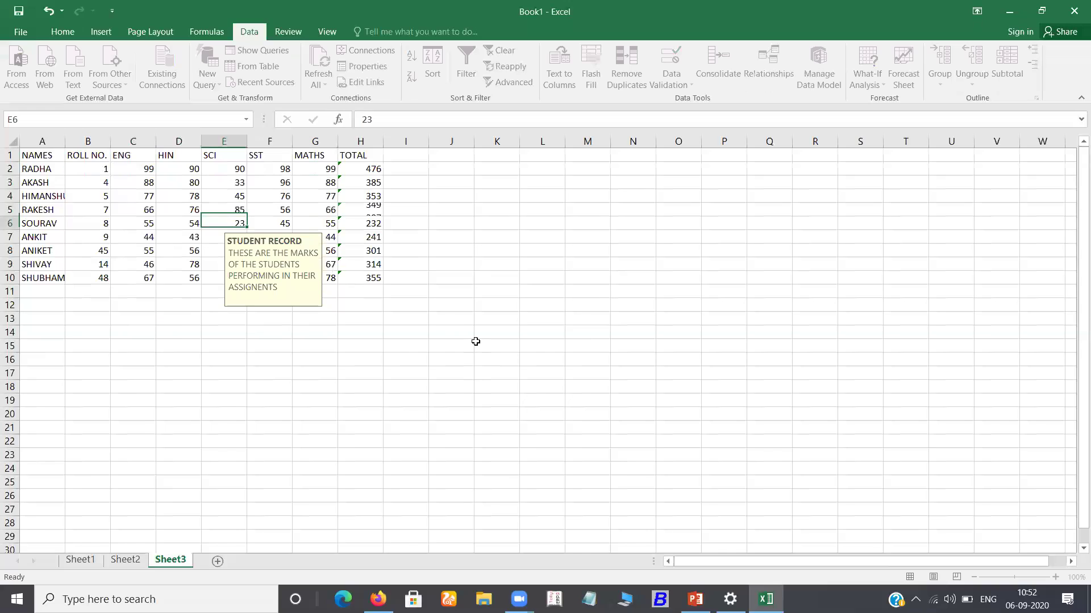
- Try to re-enter the existing out-of-range SCI mark in E6, and cancel the entry
key("F2")
key("Return")
left_click(493, 341)
left_click(339, 322)
left_click(549, 340)
left_click(516, 339)
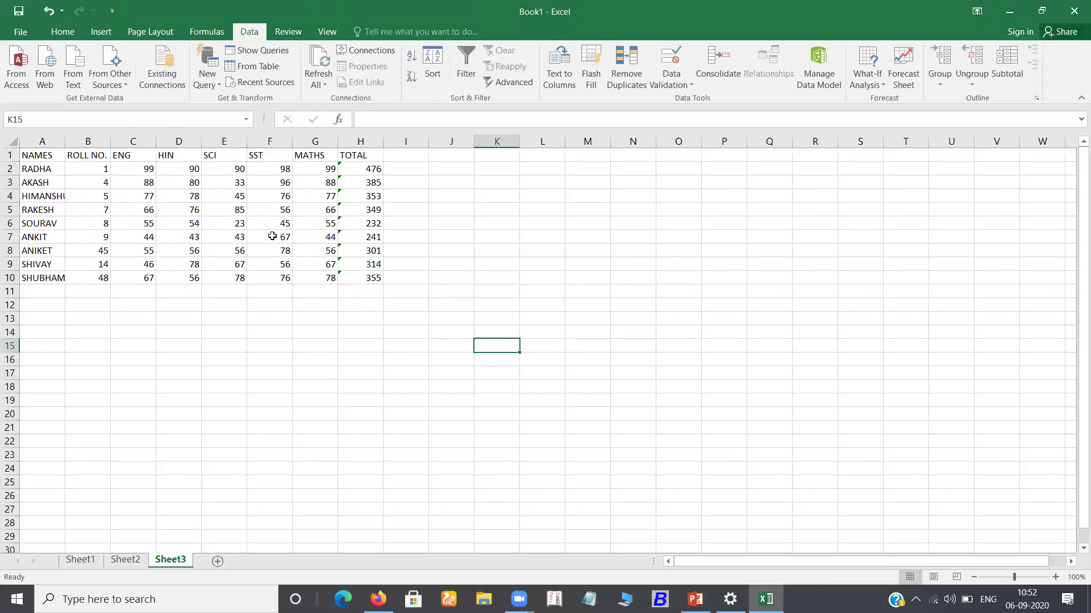
- Set the SCI mark in E6 to 45
left_click(235, 227)
type("45")
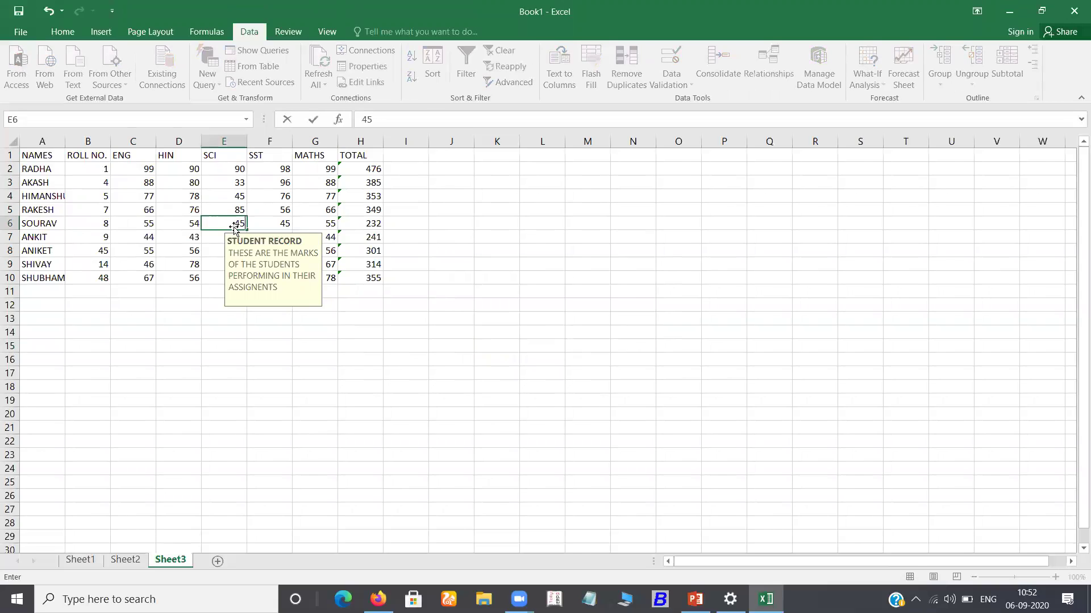
key("Return")
- Replace the SCI mark in E6 with 35 after testing out-of-range entries in that cell
left_click(235, 228)
type("123")
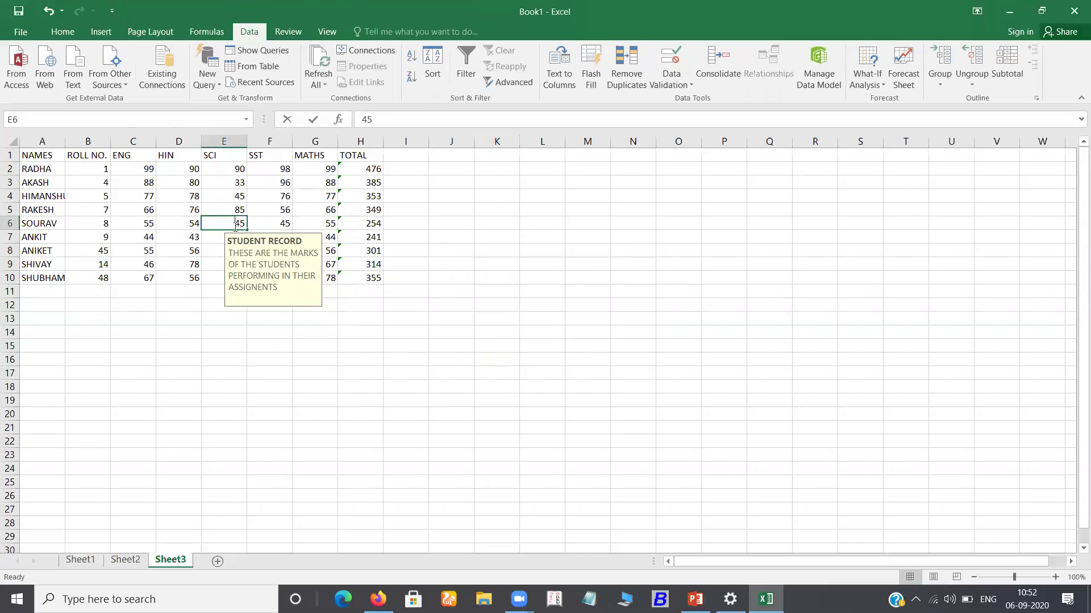
key("BackSpace")
key("BackSpace")
key("BackSpace")
type("2")
key("Return")
key("Return")
key("Return")
key("Return")
type("35")
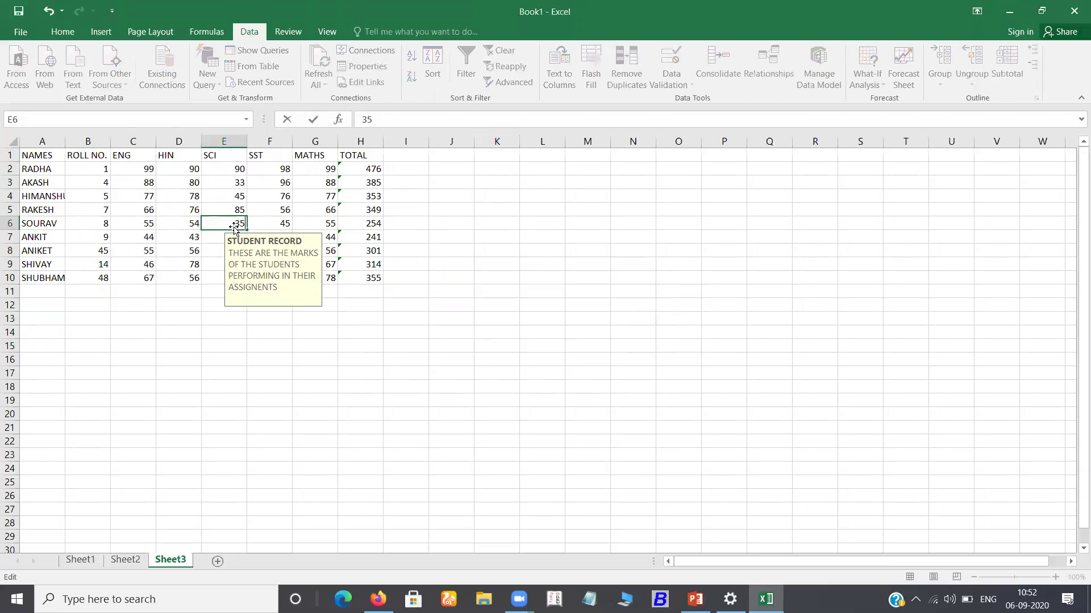
key("Return")
left_click(315, 340)
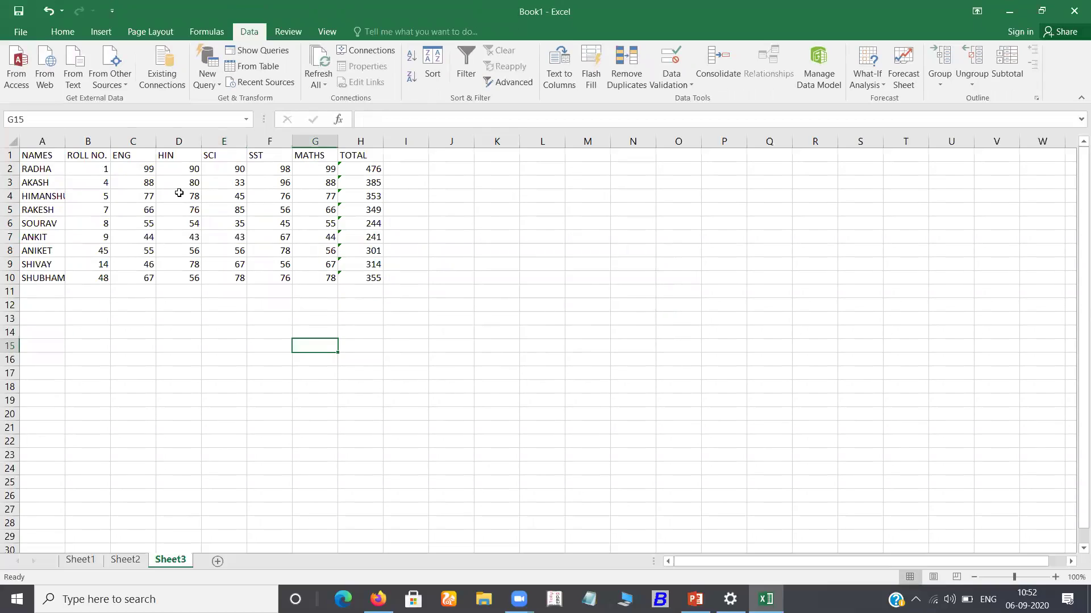
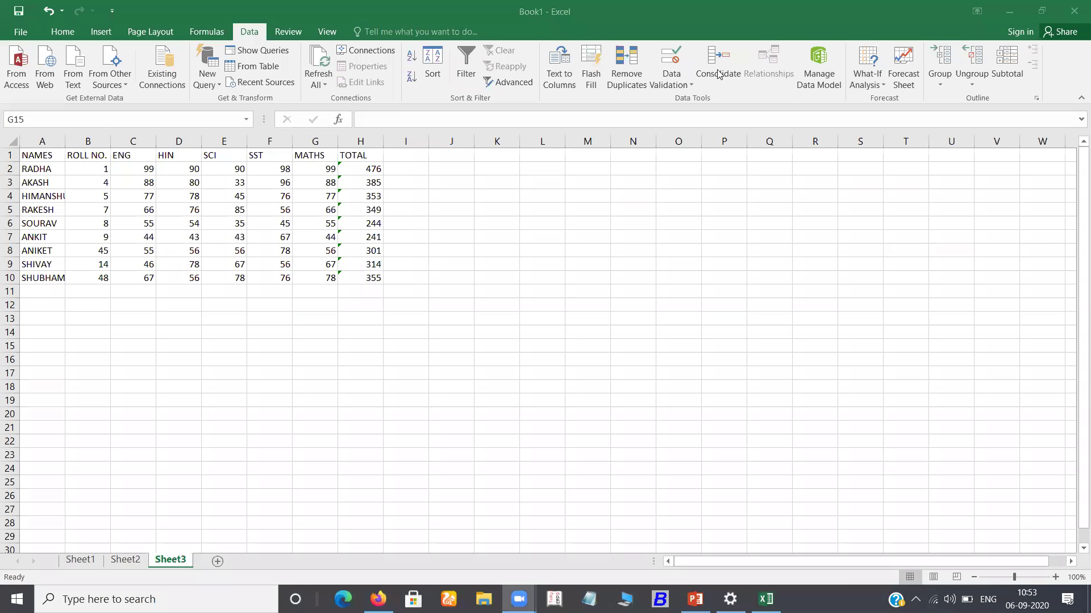
- Enter the headings SEM1 in H14 and SEM 2 in O14 below the marks table
left_click(121, 480)
left_click(350, 371)
left_click(353, 305)
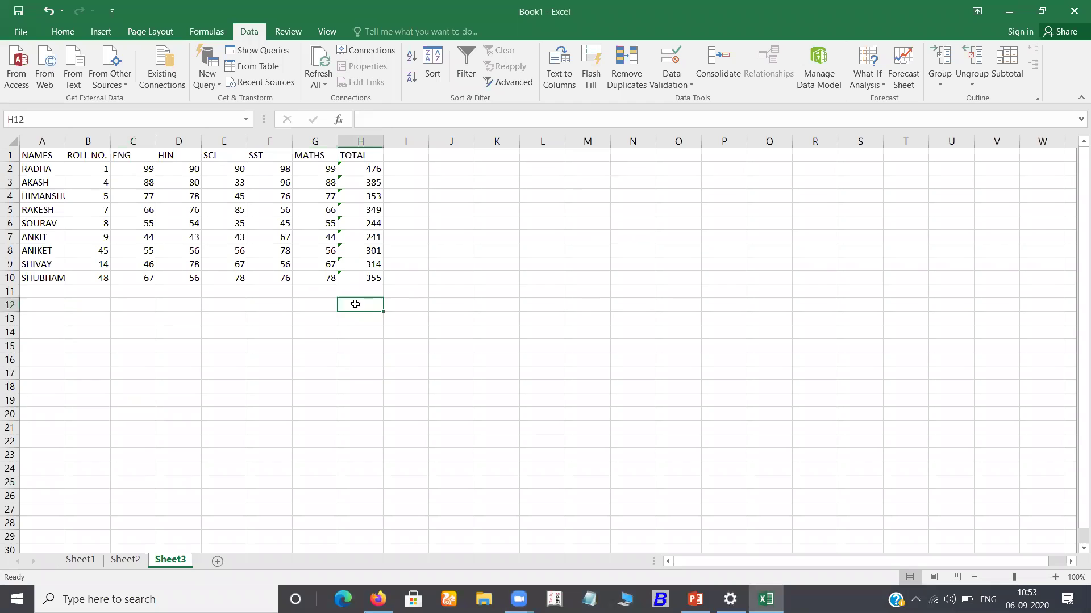
left_click(353, 359)
left_click(357, 328)
type("SEM1")
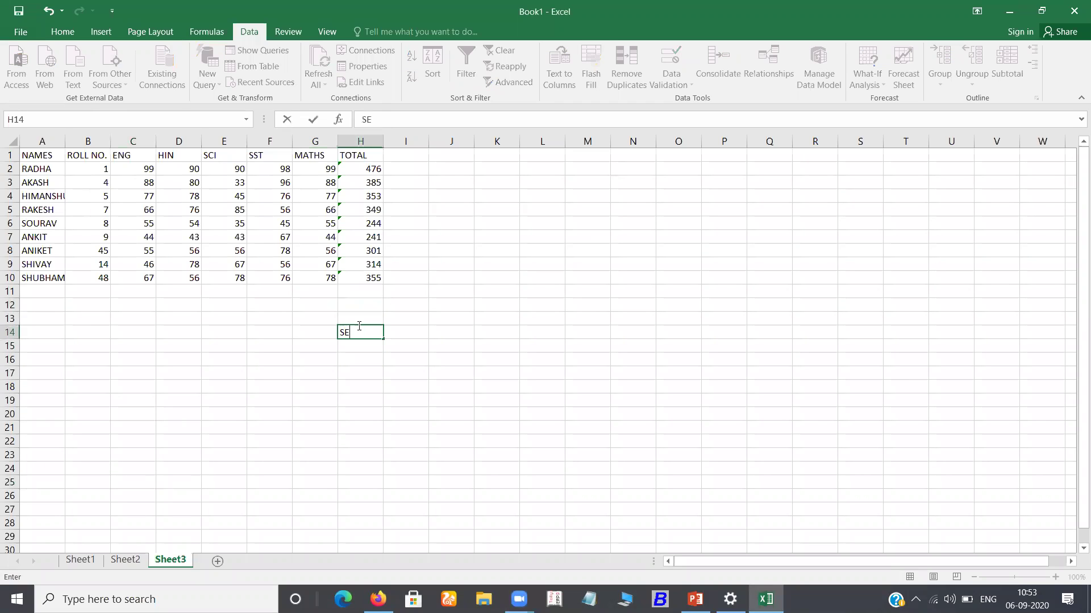
key("Right")
key("Right")
key("Right")
key("Right")
key("Right")
key("Right")
key("Right")
type("SEM 2")
key("Return")
- Fill the first column of SEM1 marks in F15 to F21 with 99, 88, 77, 66, 55, 90 and 80
key("Left")
key("Left")
key("Left")
key("Left")
key("Left")
key("Left")
key("Left")
type("99")
key("Return")
type("88")
key("Return")
type("77")
key("Return")
type("66")
key("Return")
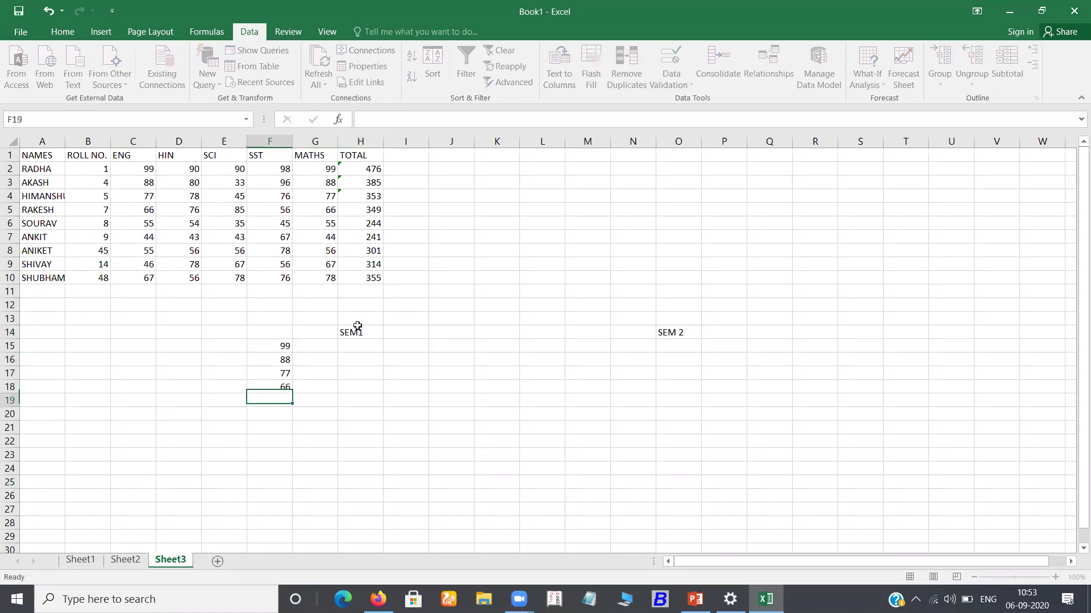
type("55")
key("Return")
type("90")
key("Return")
type("80")
key("Tab")
- Fill the second column of SEM1 marks in G15 to G21 with 90, 80, 70, 60, 50, 40 and 30
key("Up")
key("Up")
key("Up")
key("Up")
key("Up")
key("Up")
type("90")
key("Return")
type("80")
key("Return")
type("70")
key("Return")
type("60")
key("Return")
type("6 0")
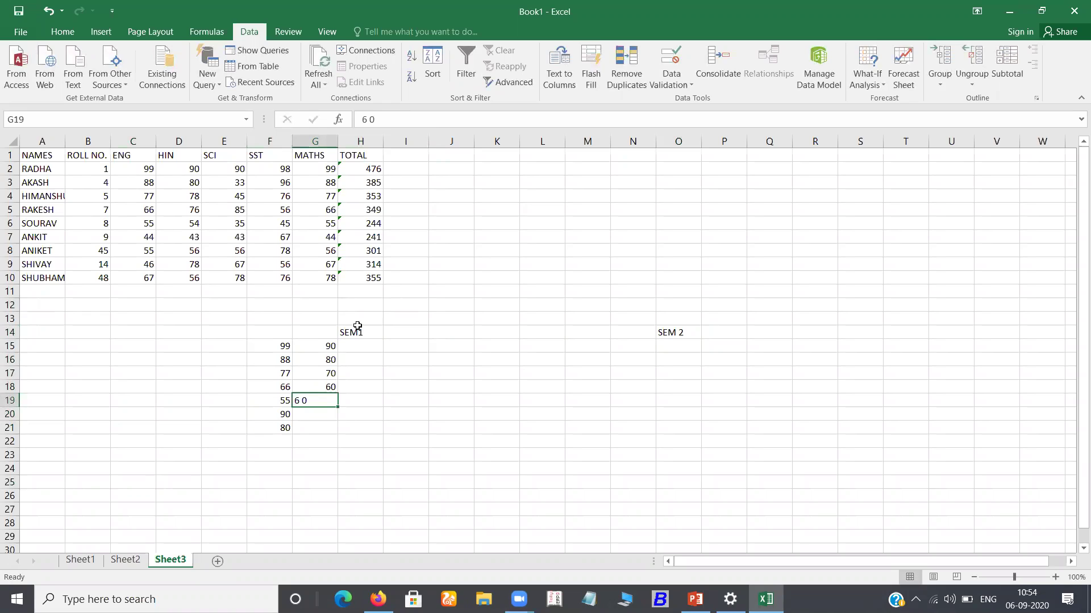
key("Return")
type("40")
key("Return")
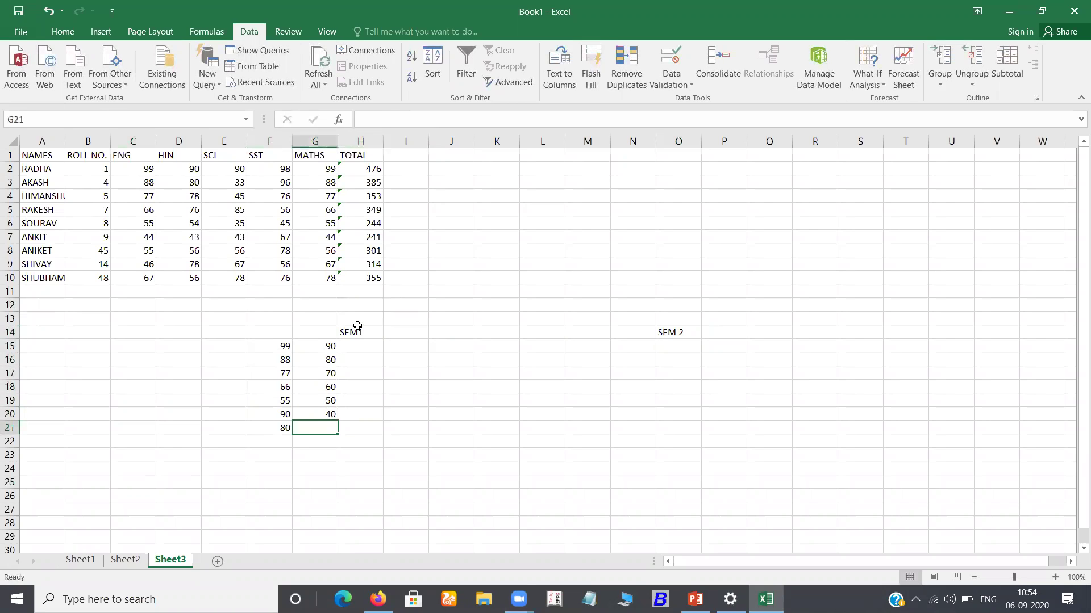
type("30")
key("Tab")
- Fill the third column of SEM1 marks in H15 to H21 with 10, 20, 30, 40, 50, 60 and 80
key("Up")
key("Up")
key("Up")
key("Up")
key("Up")
key("Up")
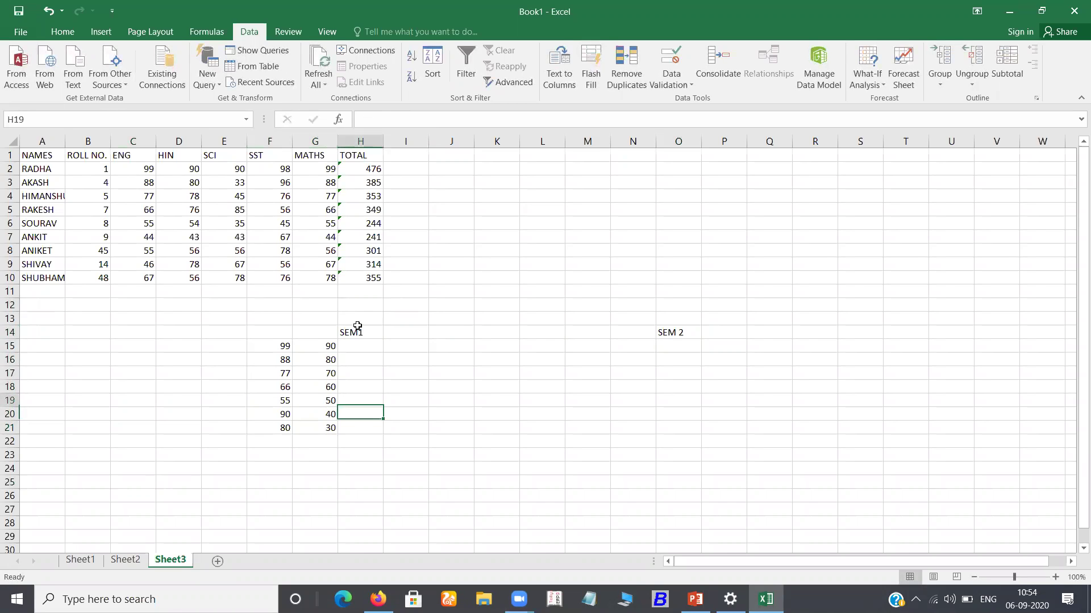
type("10")
key("Return")
type("2")
key("Return")
key("Up")
type("20")
key("Return")
type("30")
key("Return")
type("40")
key("Return")
type("50")
key("Return")
type("60")
key("Return")
type("0")
type("08")
key("Return")
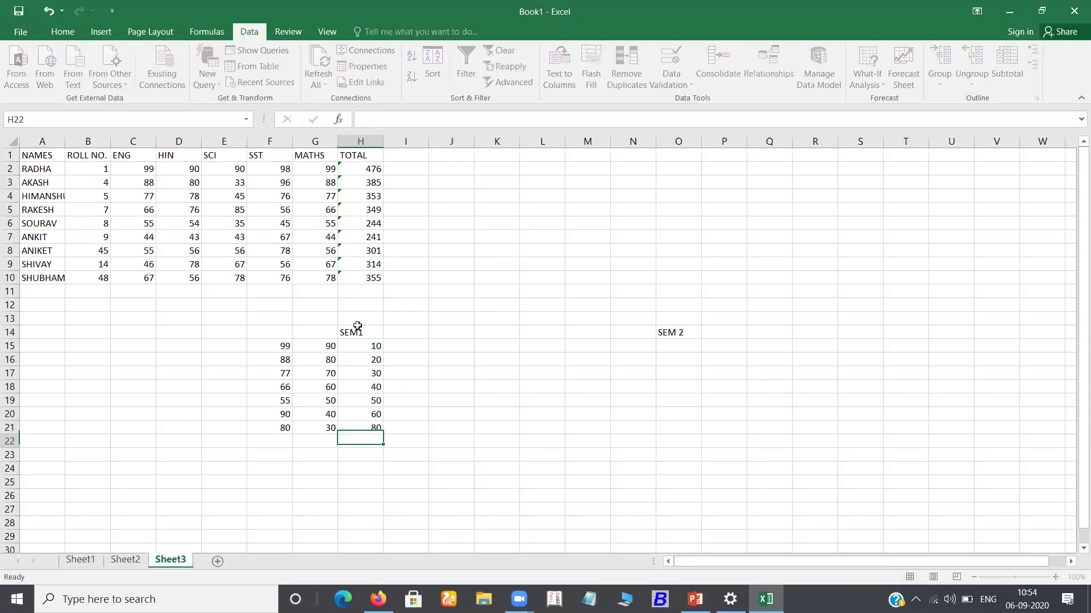
- Fill the fourth column of SEM1 marks in I15 to I21 with 45, 80, 56, 52, 50, 53 and 50
key("Right")
key("Up")
key("Up")
key("Up")
key("Up")
key("Up")
key("Up")
key("Up")
type("45")
key("Return")
type("80")
key("Return")
type("56")
key("Return")
type("52")
key("Return")
type("50")
key("Return")
type("53")
key("Return")
type("50")
key("Return")
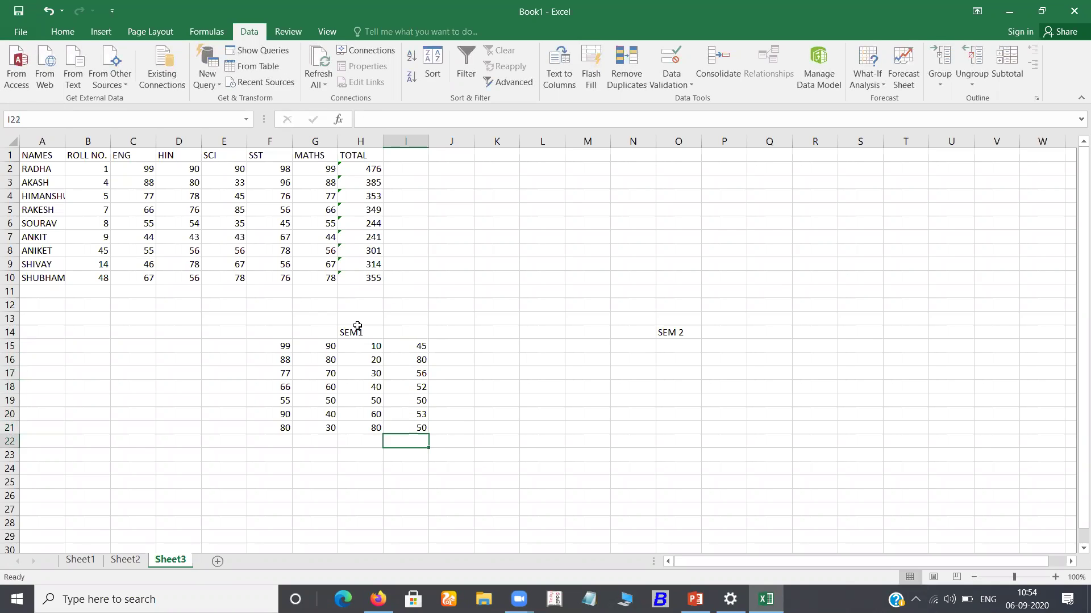
- Fill the first column of SEM 2 marks in N15 to N21 with 74, 58, 85, 82, 84, 45 and 62
key("Right")
key("Right")
key("Right")
key("Right")
key("Up")
key("Up")
key("Up")
key("Right")
key("Up")
key("Left")
key("Left")
key("Up")
key("Up")
key("Right")
key("Up")
key("Right")
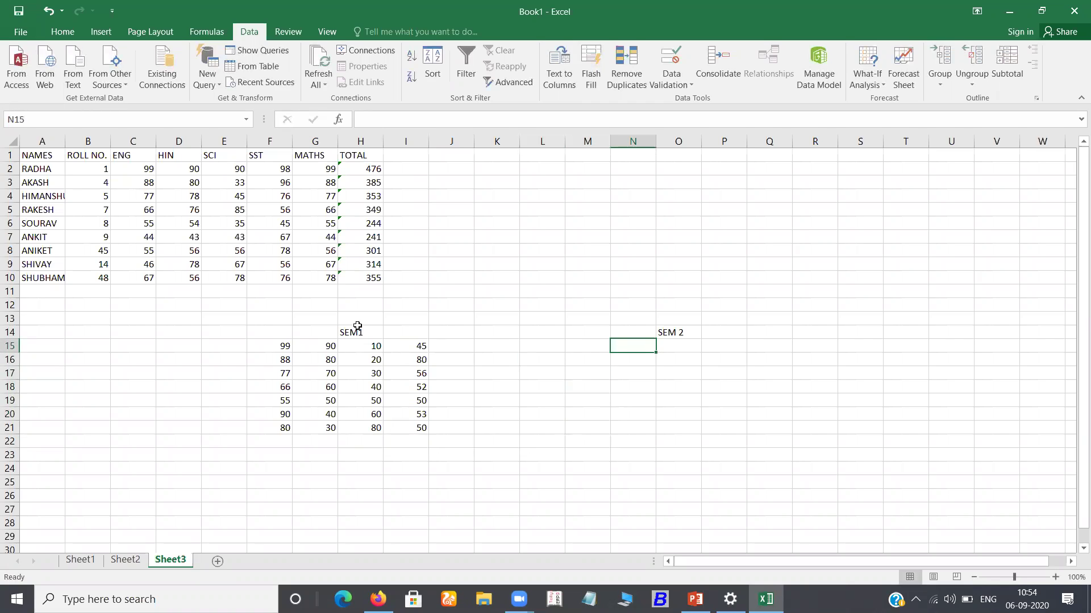
type("74")
key("Return")
type("58")
key("Return")
type("85")
key("Return")
type("82")
key("Return")
type("84")
key("Return")
type("45")
key("Return")
type("62")
key("Right")
- Fill the second column of SEM 2 marks in O15 to O21 with 90, 80, 70, 60, 50, 40 and 30
key("Up")
key("Up")
key("Up")
key("Up")
key("Up")
key("Up")
type("90")
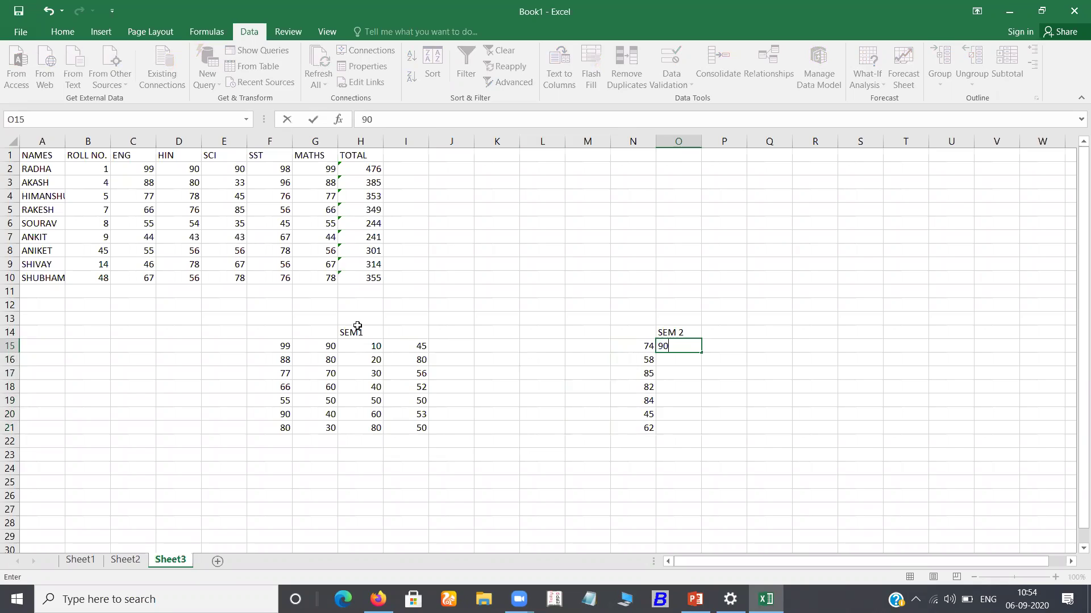
key("Return")
type("80")
key("Return")
type("70")
key("Return")
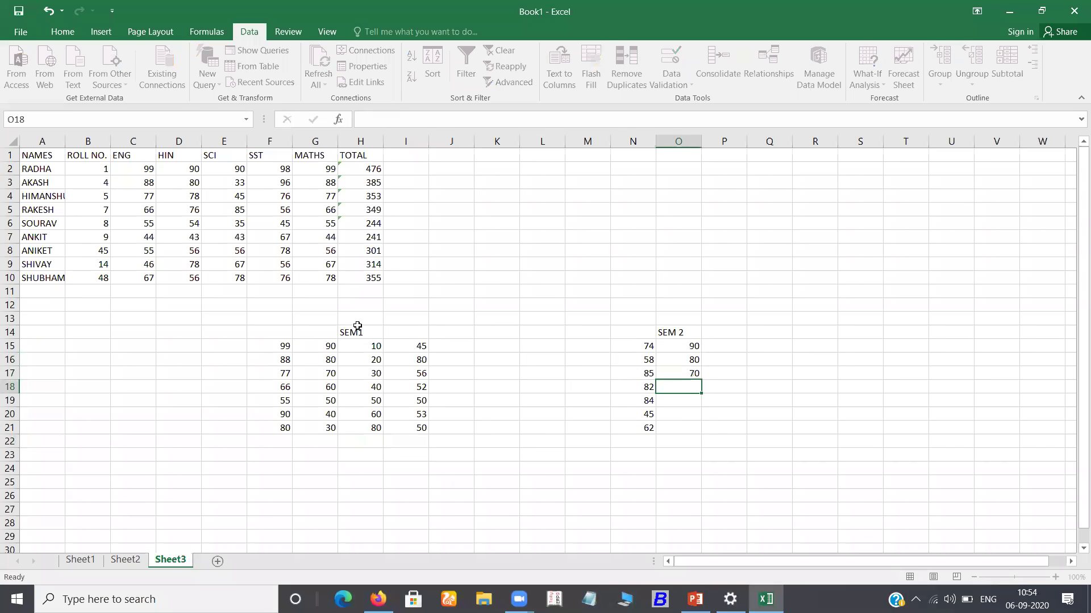
type("60")
key("Return")
type("50")
key("Return")
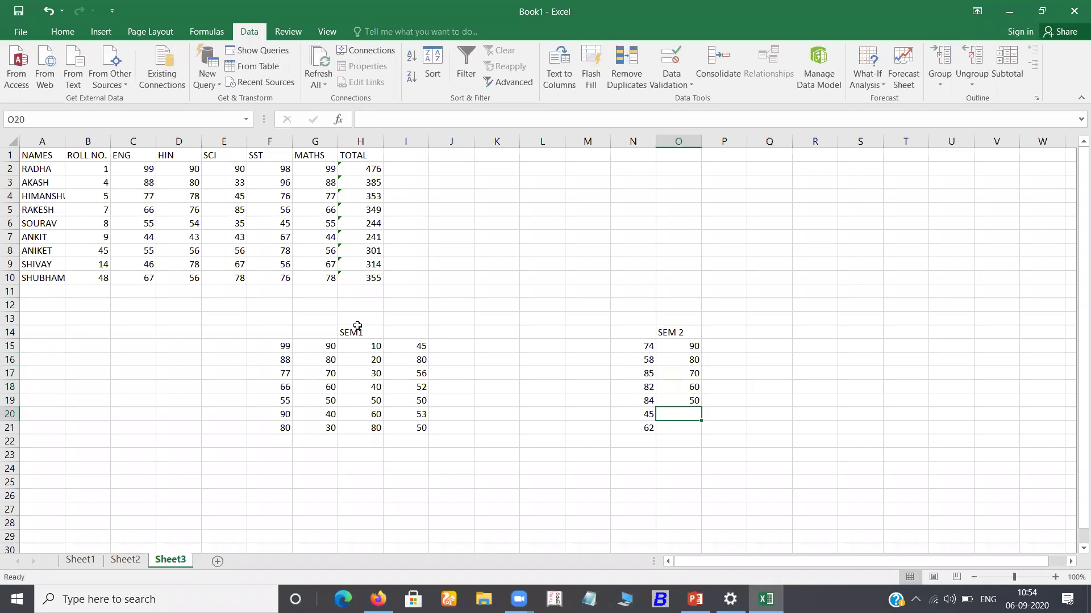
type("40")
key("Return")
type("30")
key("Tab")
- Fill the third column of SEM 2 marks in P15 to P21 with 90, 80, 70, 60, 50, 40 and 30
key("Up")
key("Up")
key("Up")
key("Up")
key("Up")
key("Up")
type("90")
key("Return")
type("80")
key("Return")
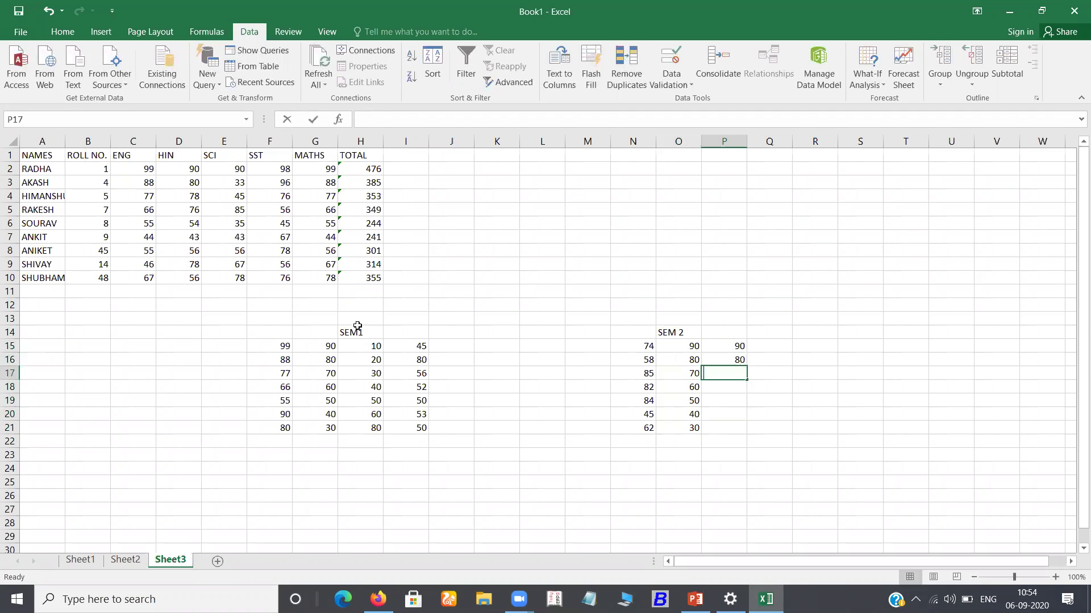
type("70")
key("Return")
type("60")
key("Return")
type("50")
key("Return")
type("40")
key("Return")
type("30")
key("Return")
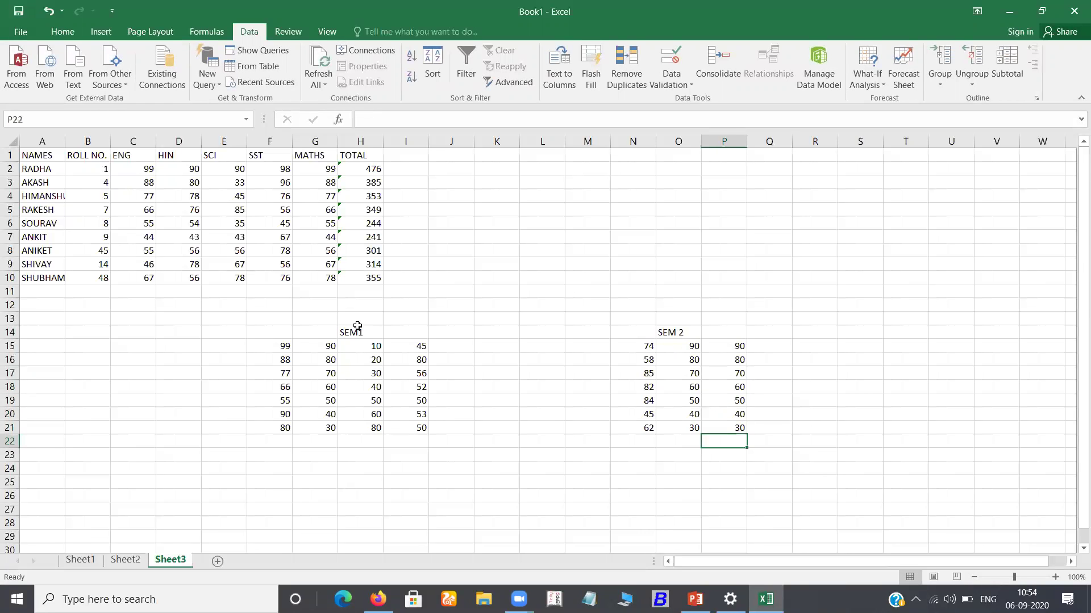
- Fill the fourth column of SEM 2 marks in Q15 to Q21 with 78, 74, 75, 45, 41, 40 and 50
key("Right")
key("Up")
key("Up")
key("Up")
key("Up")
key("Up")
key("Up")
key("Up")
type("78")
key("Return")
type("74")
key("Return")
type("75")
key("Return")
type("45")
key("Return")
type("41")
key("Return")
type("40")
key("Return")
type("50")
key("Return")
- Move the second semester heading from O14 to P14, entering it as SEM2
key("Left")
key("Left")
key("Left")
key("Left")
key("Left")
key("Left")
key("Left")
key("Left")
key("Left")
key("Left")
key("Up")
key("ctrl+Up")
key("Right")
key("Right")
key("Right")
key("Right")
key("Right")
key("Right")
key("Right")
key("Right")
key("Right")
key("Right")
key("Right")
key("Right")
key("Left")
key("Left")
key("Left")
key("Left")
key("Up")
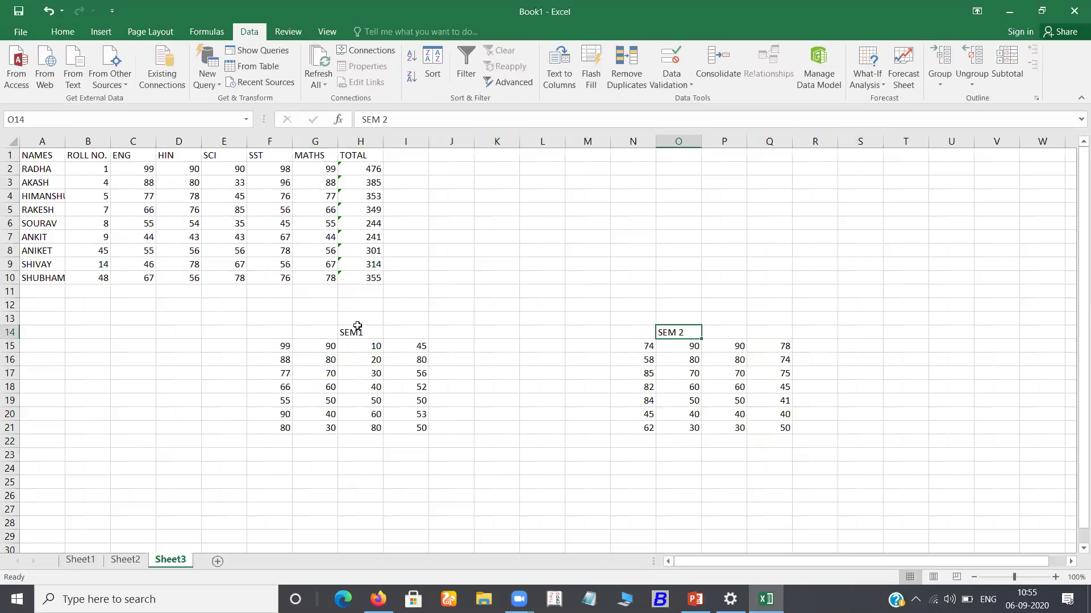
key("Delete")
key("Right")
type("SEM 2")
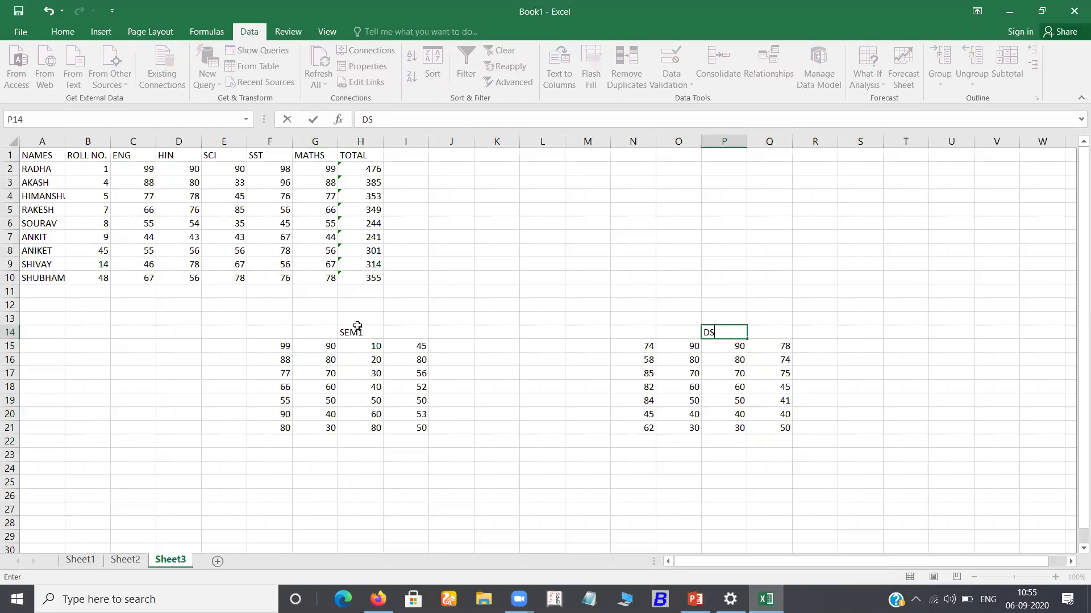
key("BackSpace")
key("BackSpace")
key("BackSpace")
key("BackSpace")
key("BackSpace")
type("SEM2")
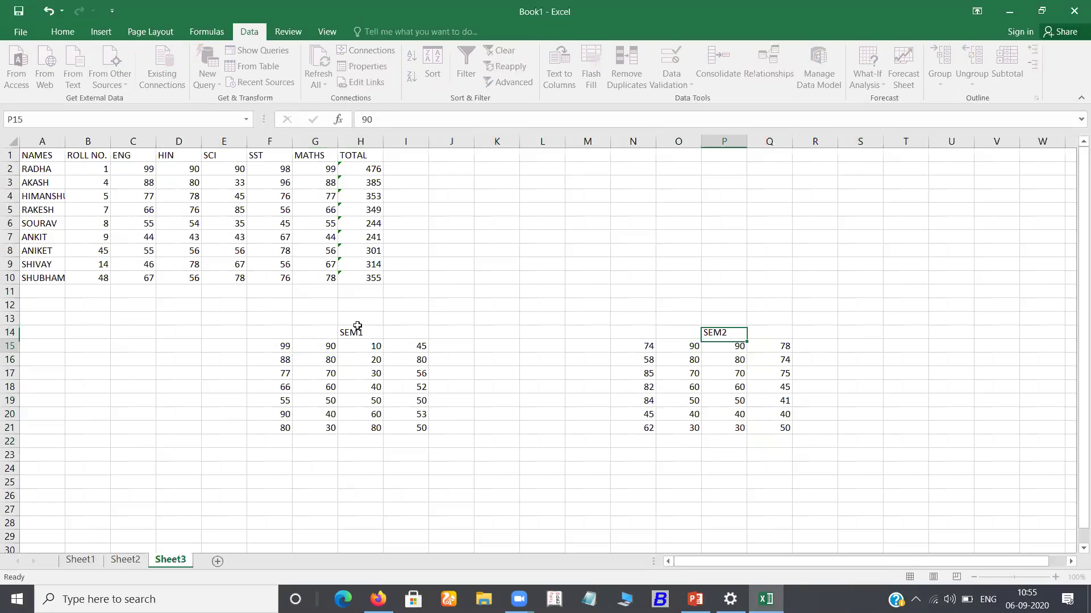
key("Return")
- Enter the heading FINAL in L24, below and between the two semester tables
key("Left")
key("Left")
key("Left")
key("Down")
key("Down")
key("Left")
key("Left")
key("Left")
key("Down")
key("Down")
key("Down")
key("Down")
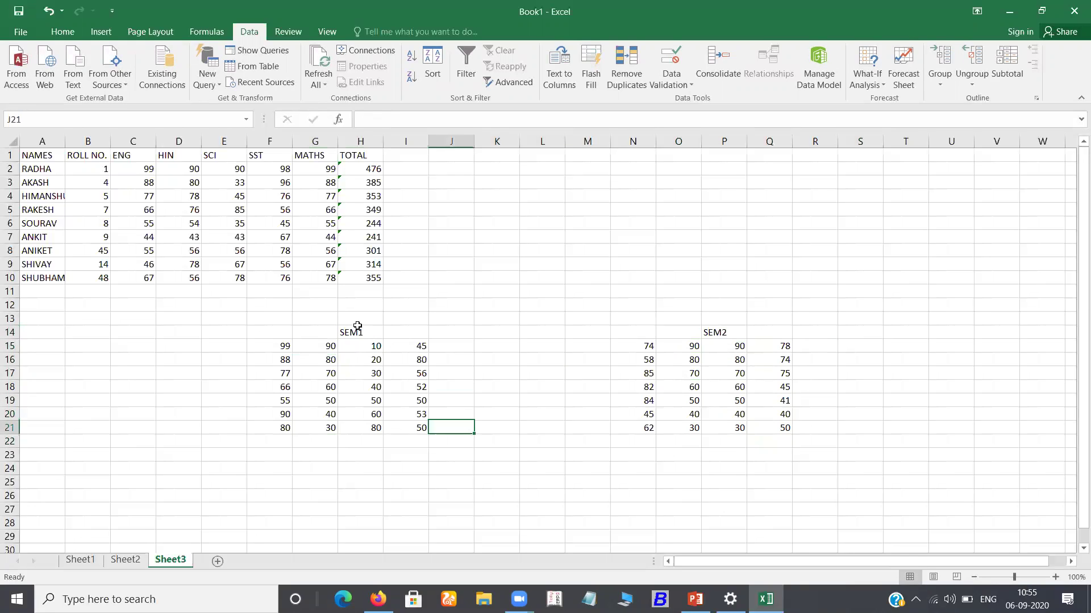
key("Right")
key("Down")
key("Down")
key("Right")
key("Down")
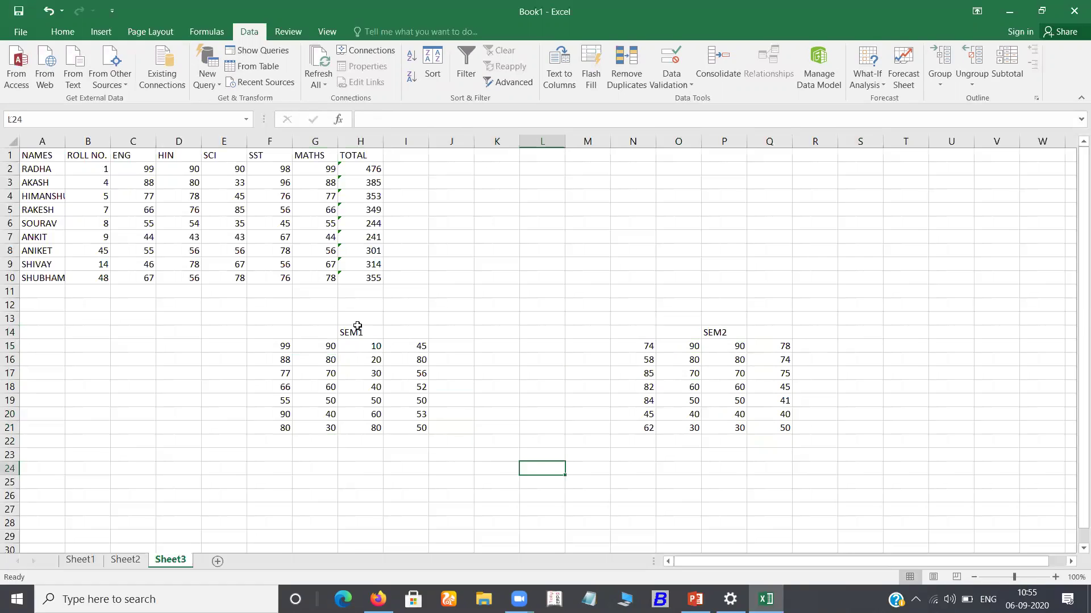
type("FINAM")
key("BackSpace")
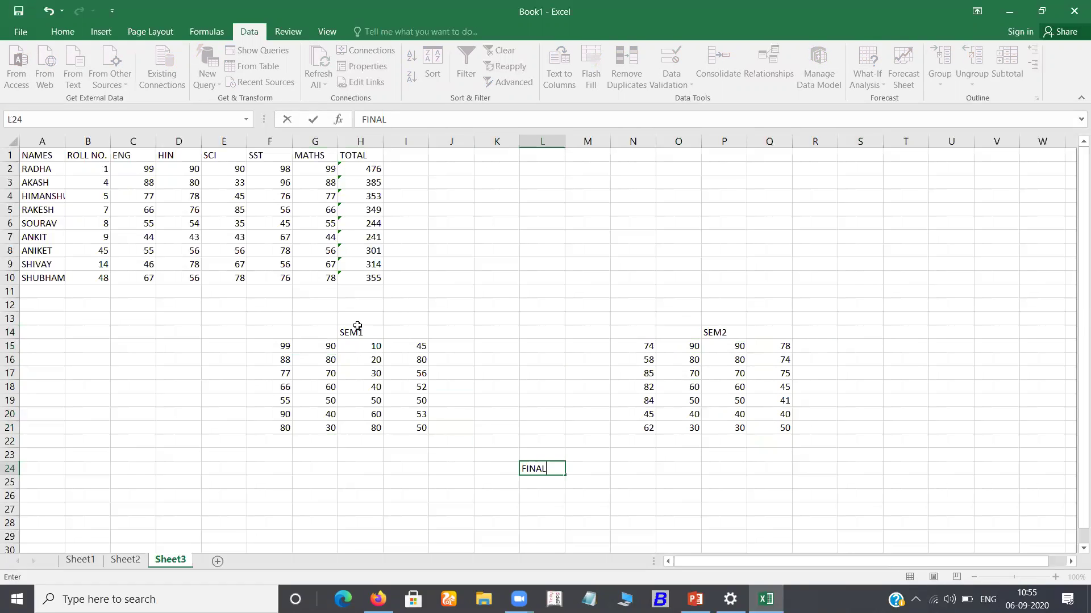
type("L")
key("Return")
- Start a Sum consolidation at J25 and add the SEM1 marks F15:I21 as its first reference
key("Left")
key("Left")
key("Up")
key("Down")
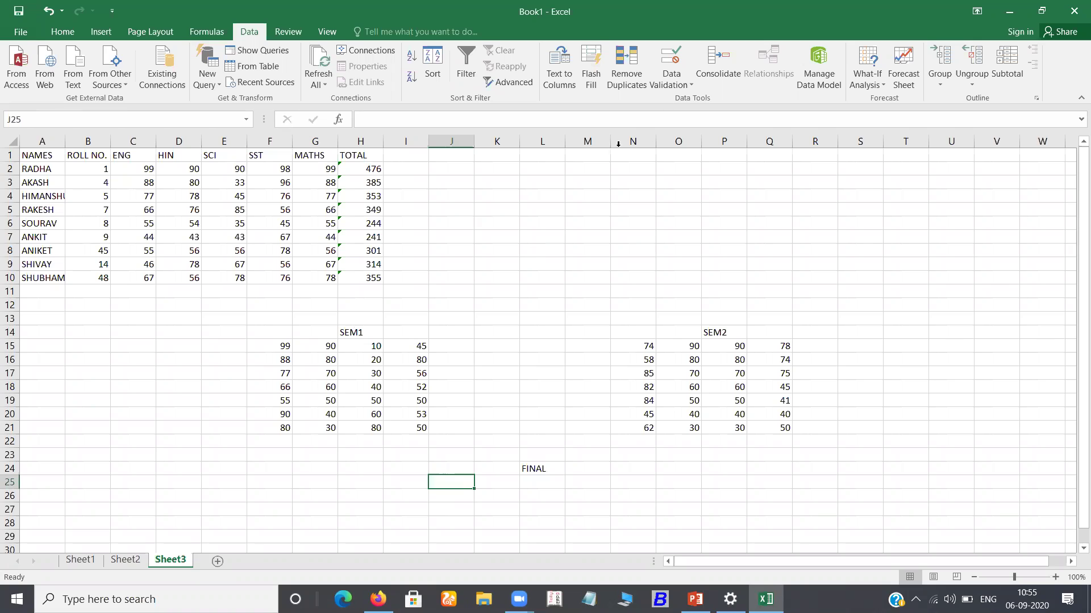
left_click(738, 71)
left_click_drag(518, 169, 815, 186)
left_click(641, 221)
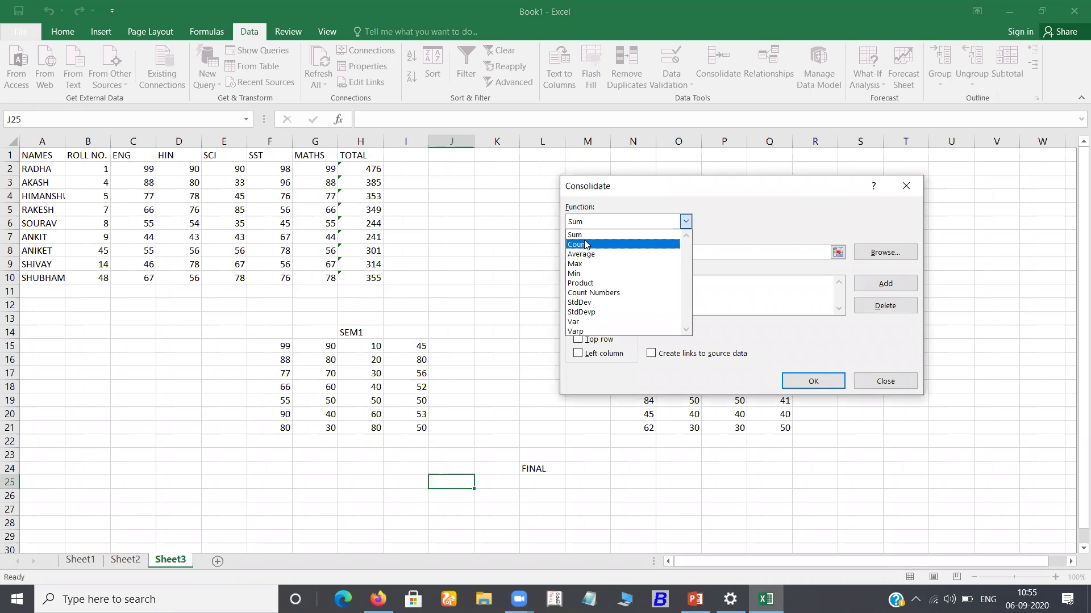
left_click(591, 169)
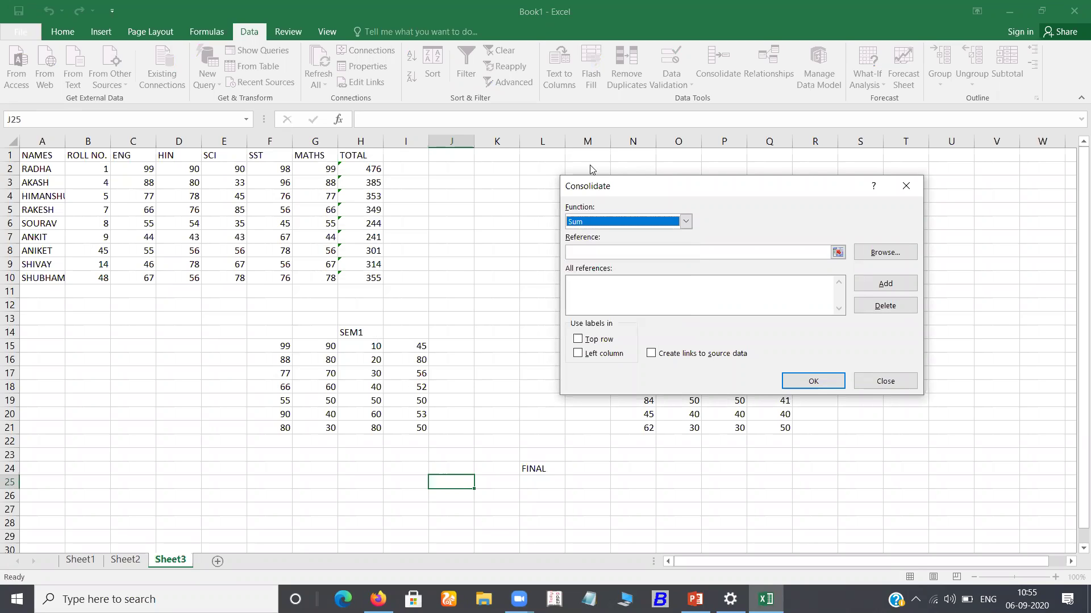
left_click(652, 255)
left_click_drag(281, 345, 428, 430)
left_click(908, 284)
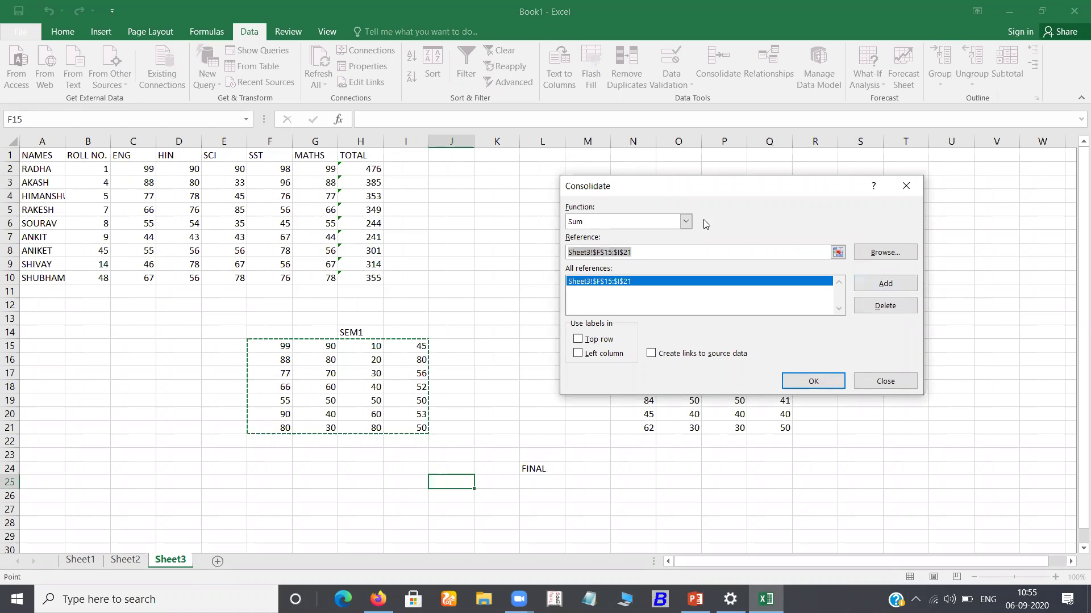
- Add the SEM2 marks N15:Q21 as the second reference and run the consolidation under FINAL
left_click_drag(737, 192, 335, 180)
left_click_drag(647, 348, 770, 430)
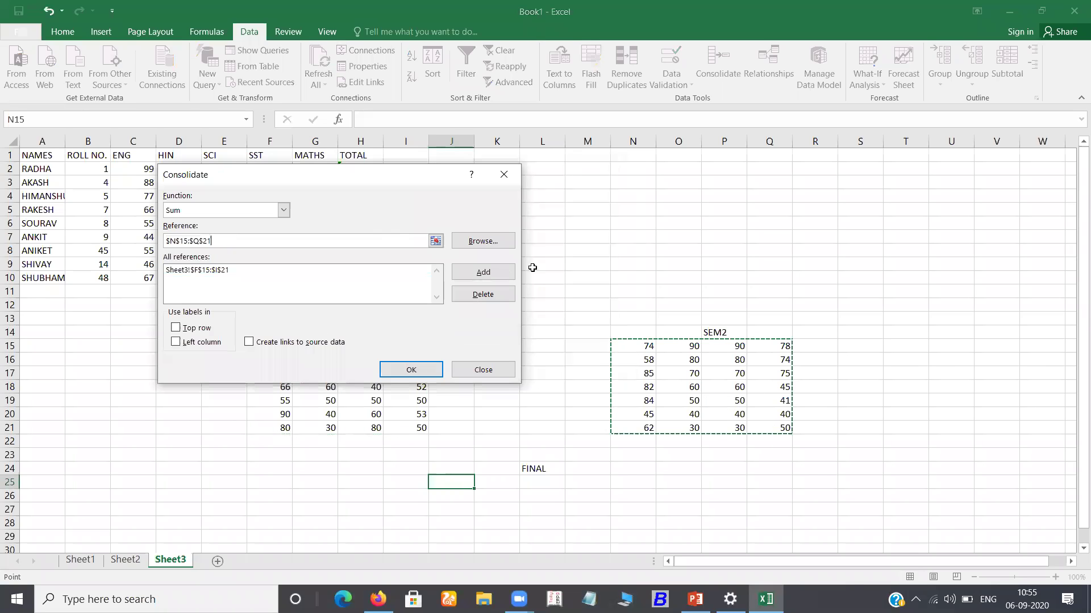
left_click(495, 275)
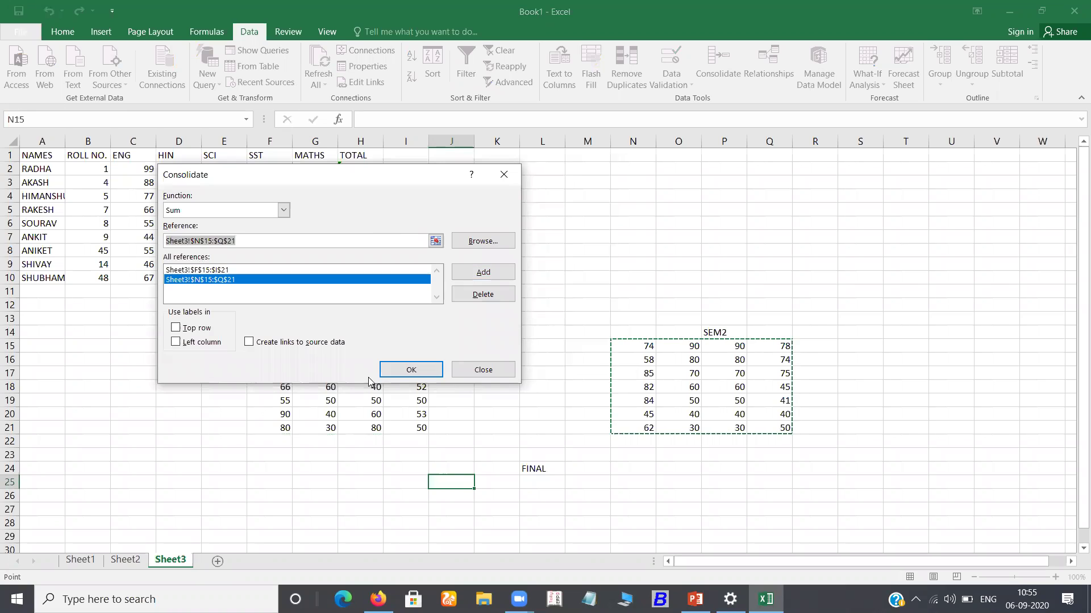
left_click(394, 374)
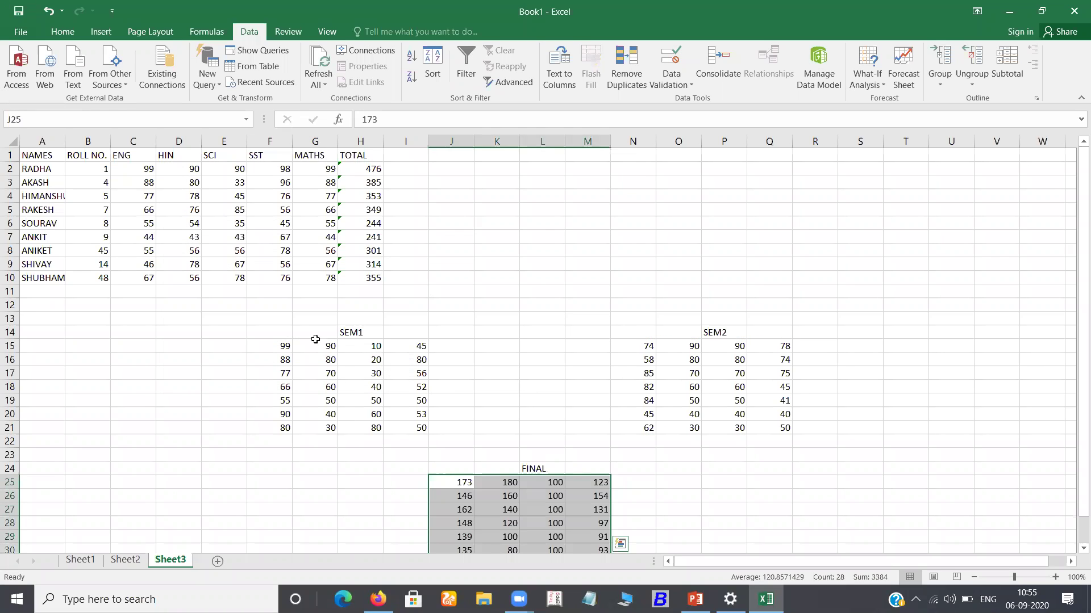
scroll(315, 339, "down", 2)
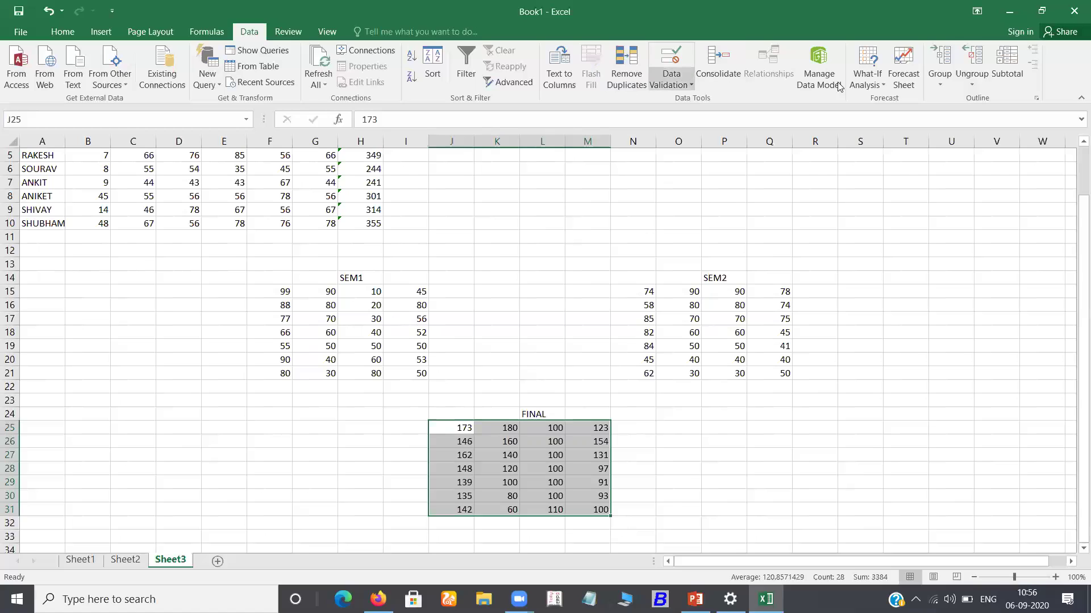
left_click(905, 277)
left_click(869, 80)
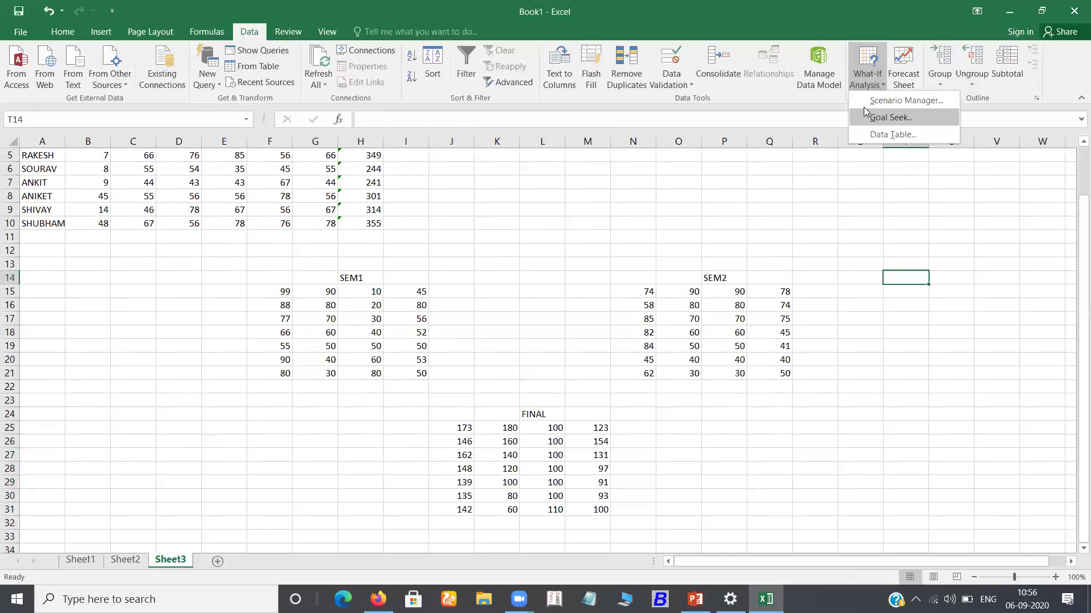
left_click(816, 316)
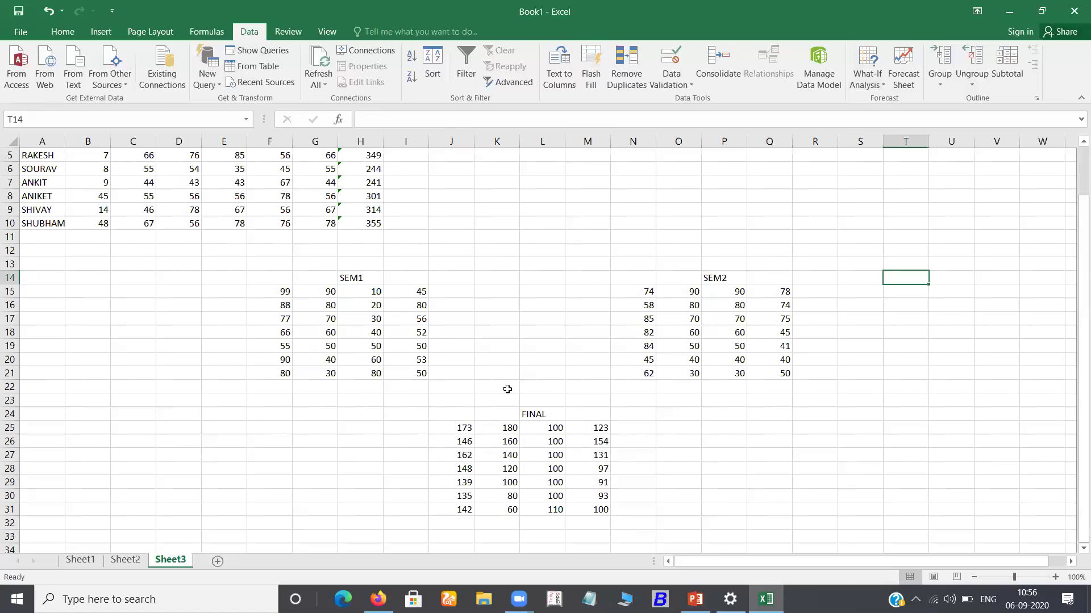
- Create a scenario named FINAL RESULT with the consolidated marks J25:M31 as changing cells, keeping their current values
left_click(447, 430)
left_click_drag(552, 510, 591, 510)
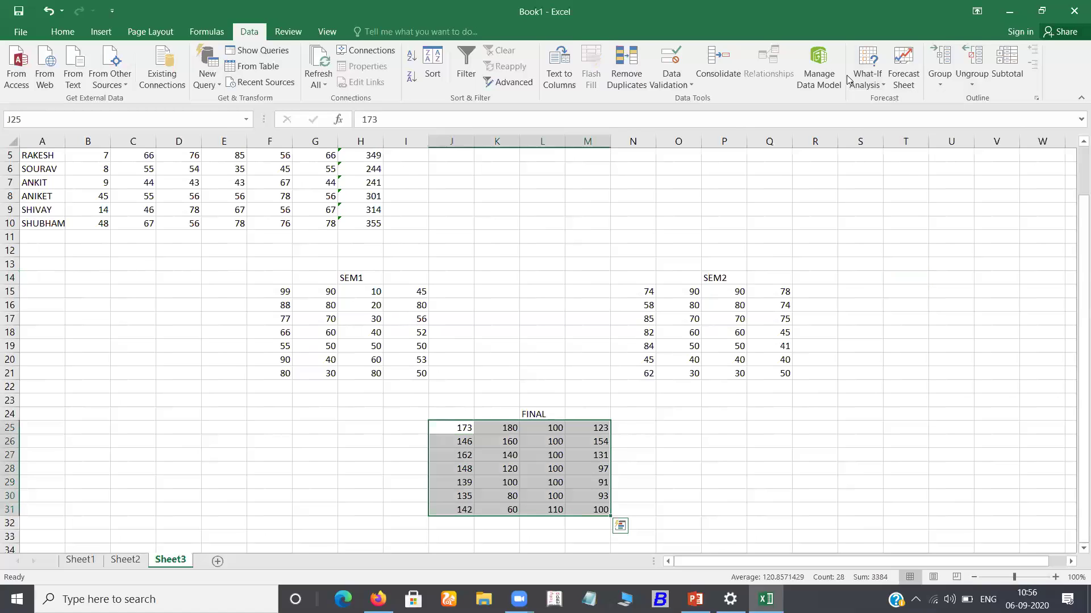
left_click(867, 88)
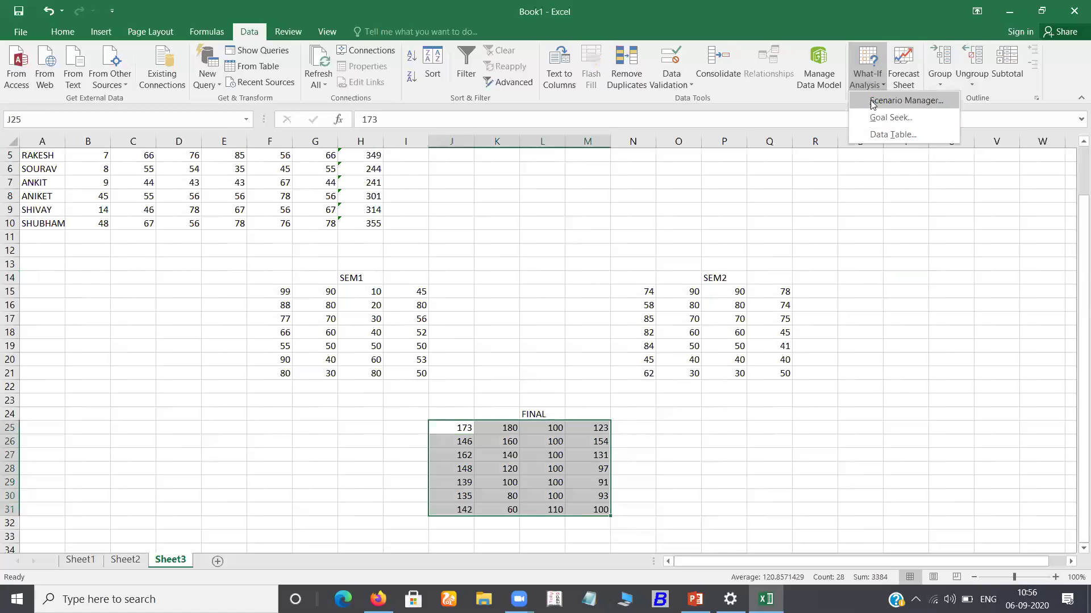
left_click(871, 105)
left_click(407, 185)
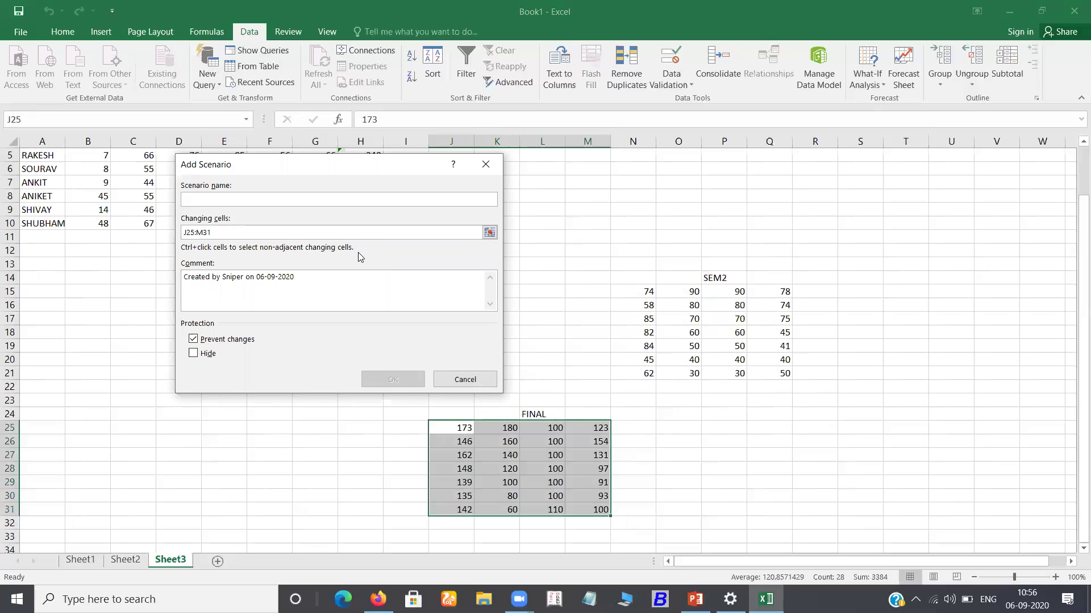
type("FINAL R")
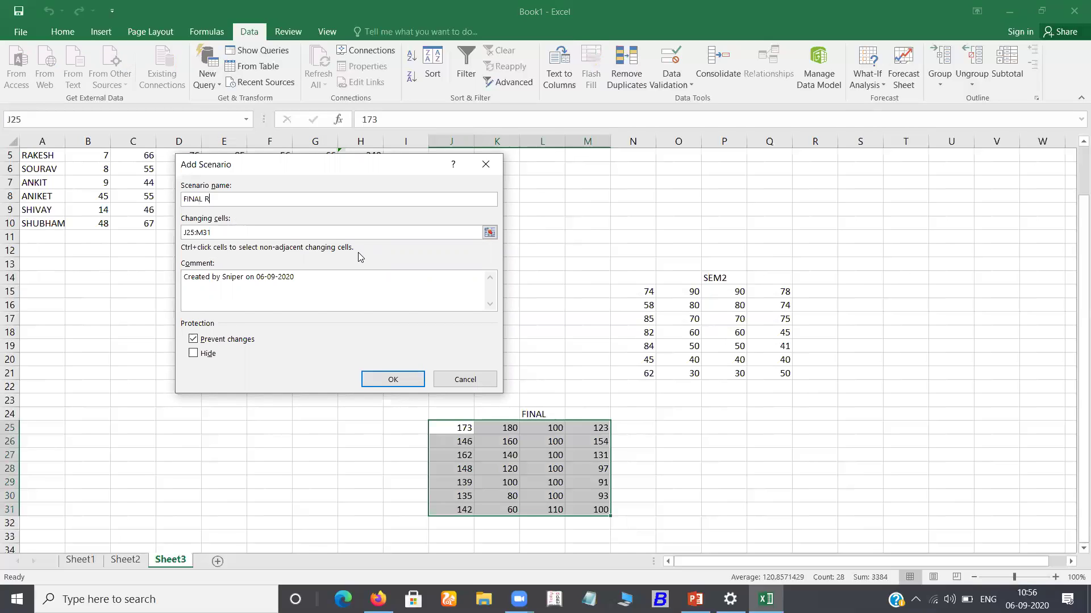
type("ESULT")
left_click(309, 233)
left_click(322, 279)
left_click(396, 379)
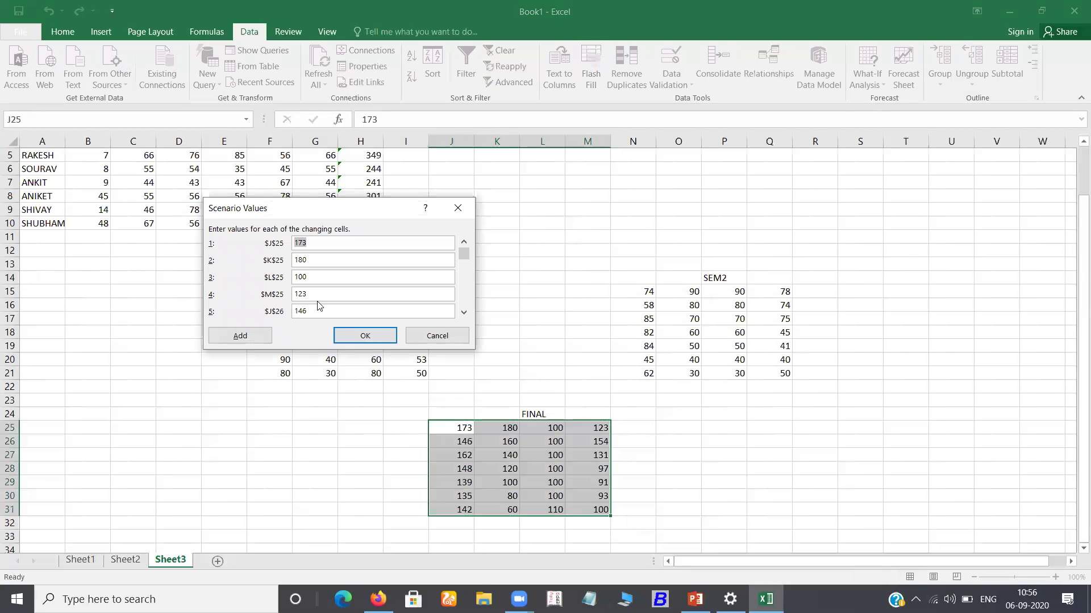
left_click(366, 335)
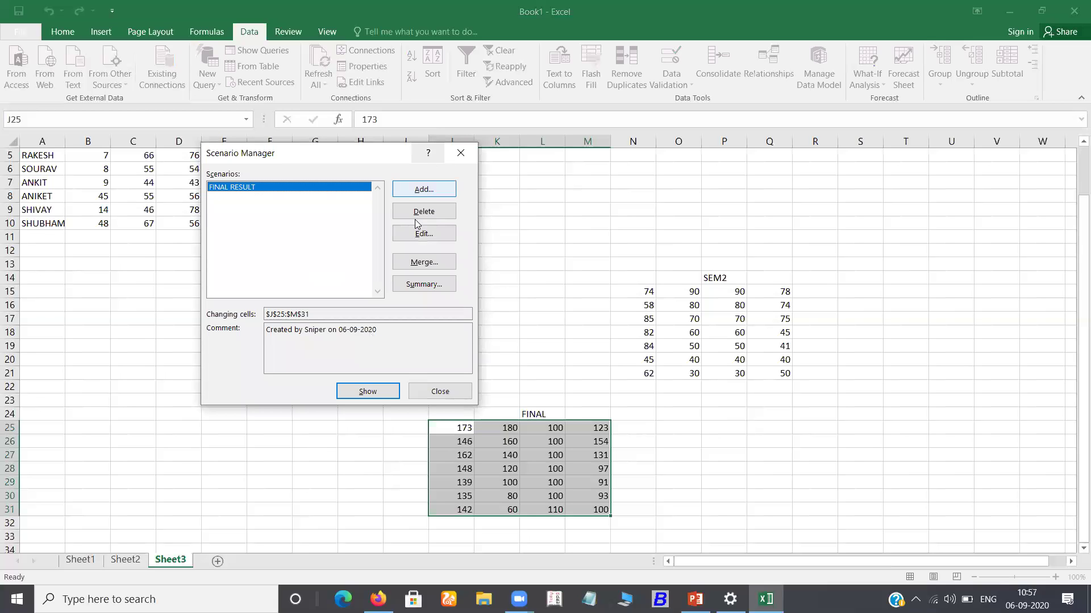
- Generate a scenario summary report using A20 as the result cell
left_click(420, 284)
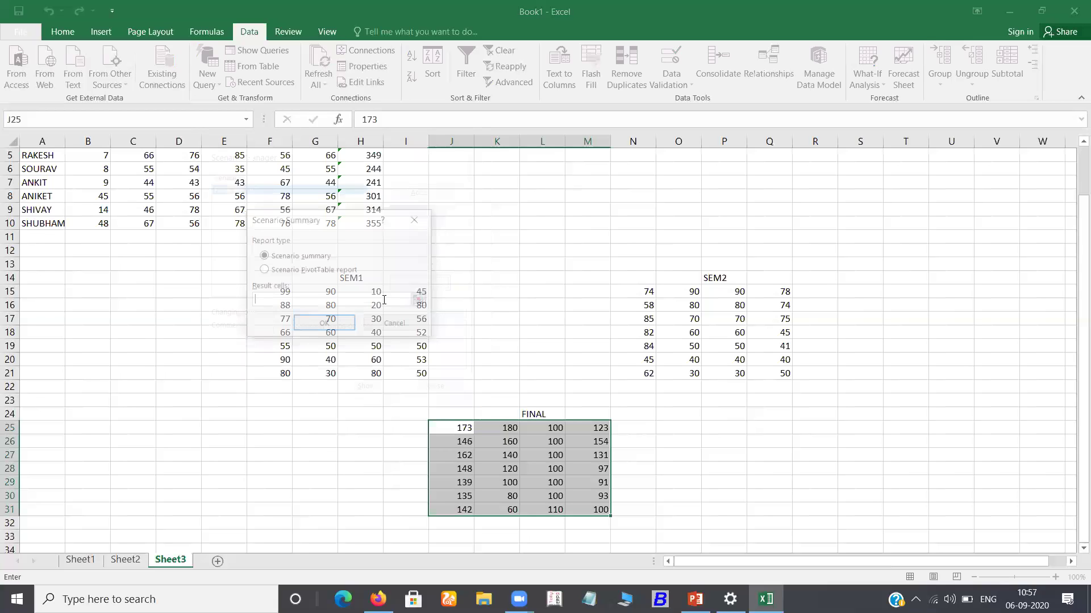
left_click(54, 367)
left_click(324, 324)
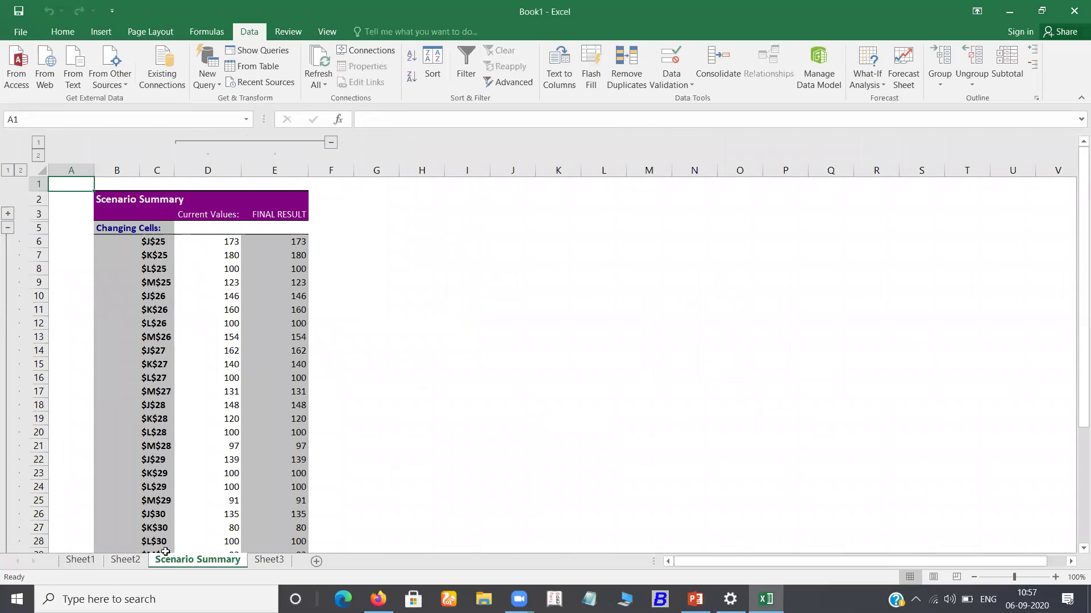
- Enter a SUM formula in E35 of the Scenario Summary sheet totalling the FINAL RESULT values in E6:E33
scroll(190, 273, "down", 3)
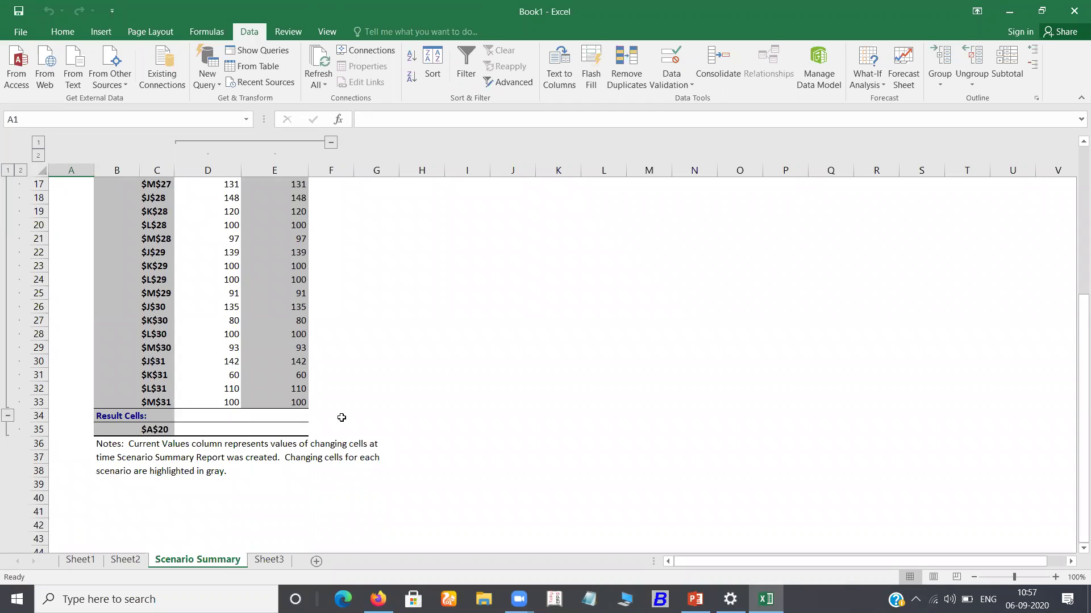
left_click(283, 426)
scroll(274, 359, "up", 5)
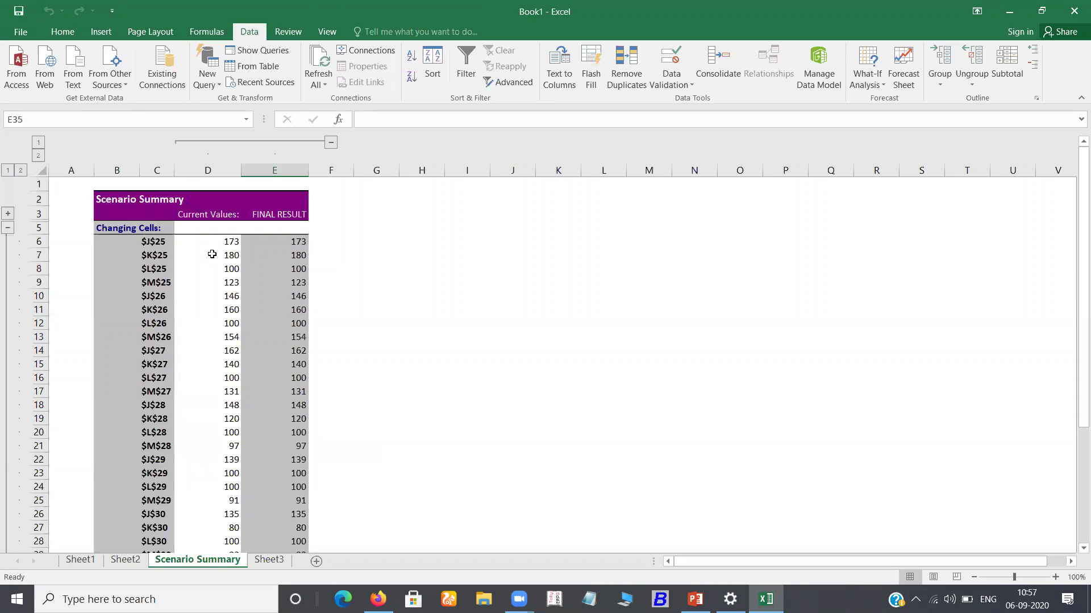
scroll(254, 310, "down", 7)
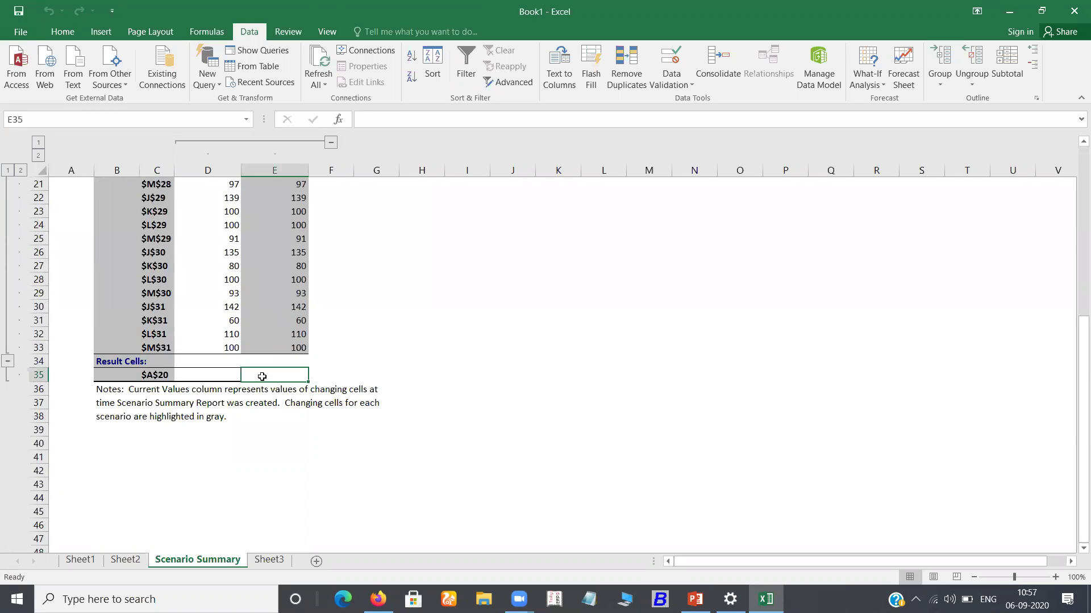
type("=SUM(")
scroll(271, 310, "up", 3)
scroll(267, 232, "up", 4)
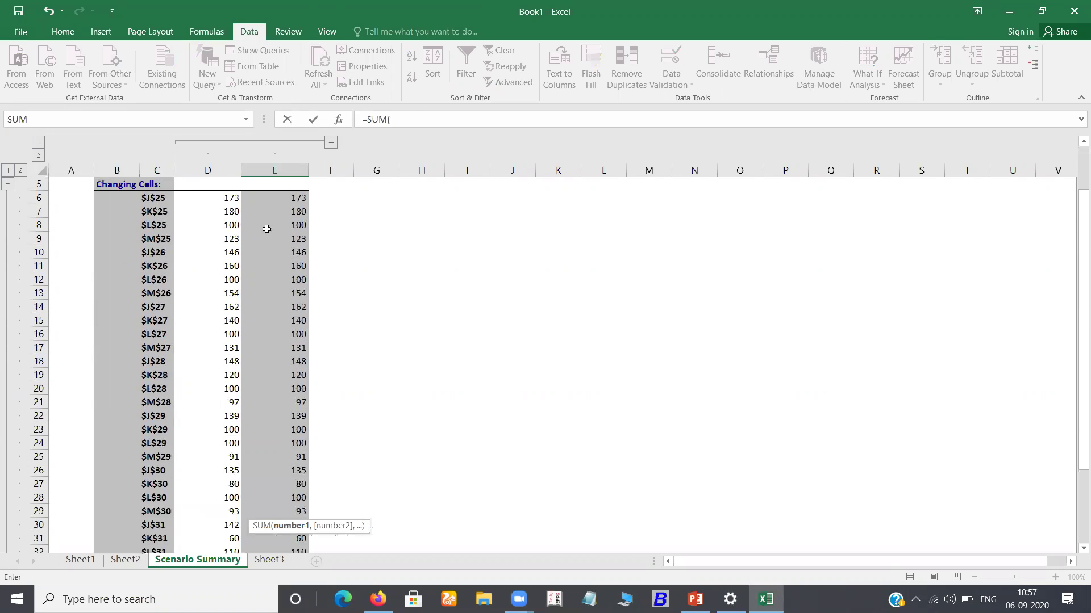
left_click_drag(268, 243, 282, 483)
type(")")
key("Return")
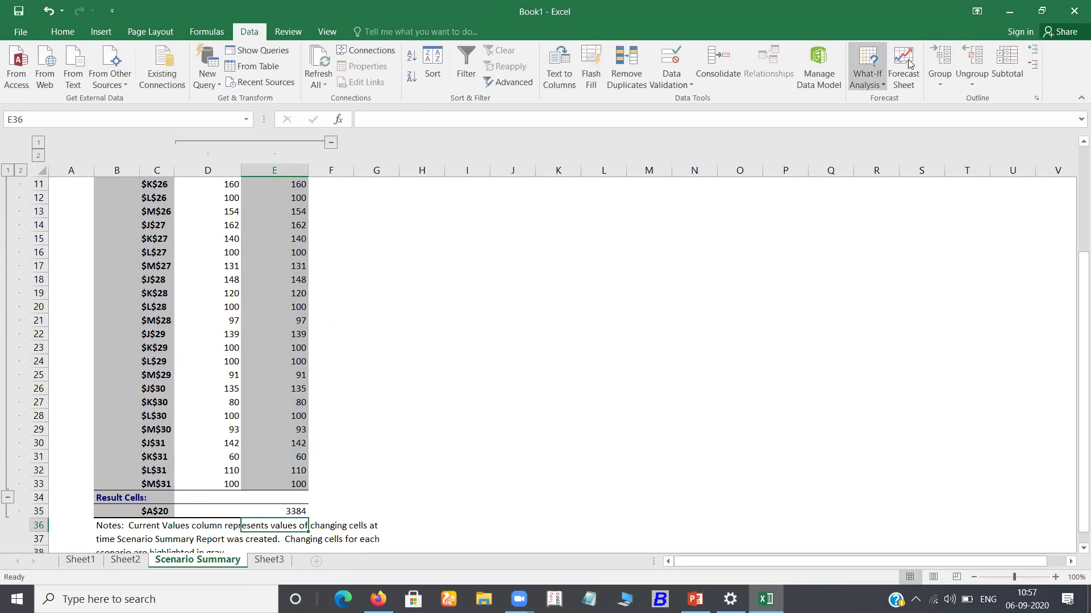
left_click(939, 84)
left_click(947, 103)
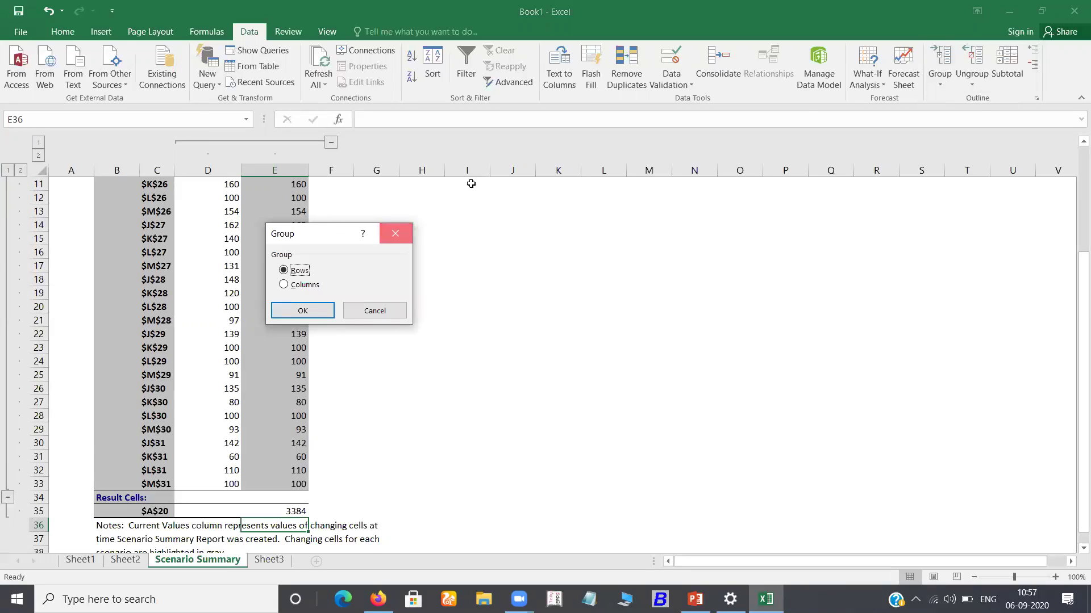
key("Escape")
left_click(974, 83)
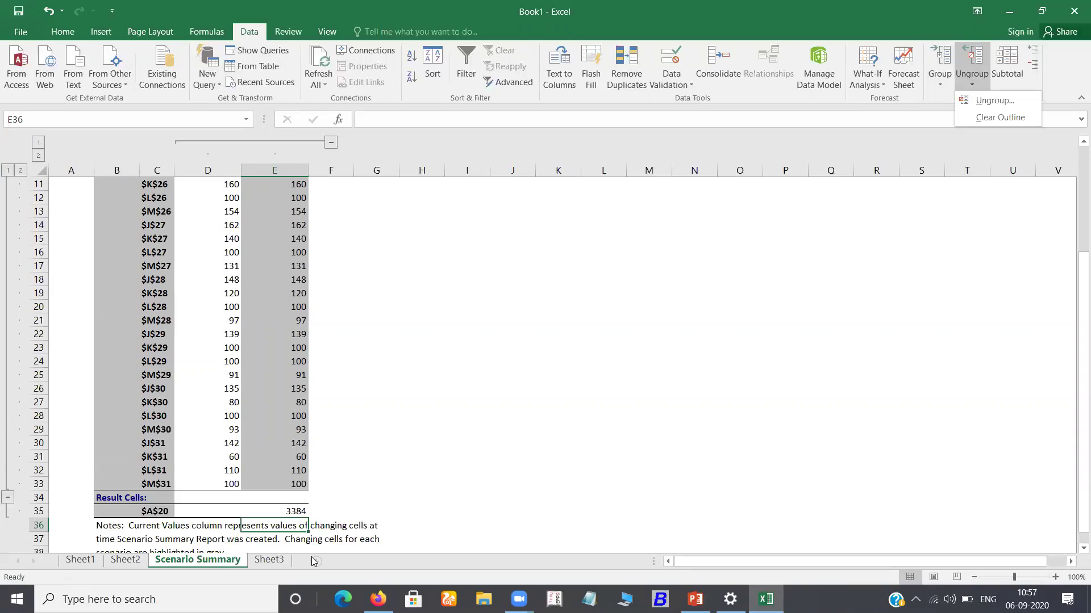
- On Sheet3, select the first SEM1 marks column F15:F21 and group its rows
left_click(280, 561)
left_click(280, 561)
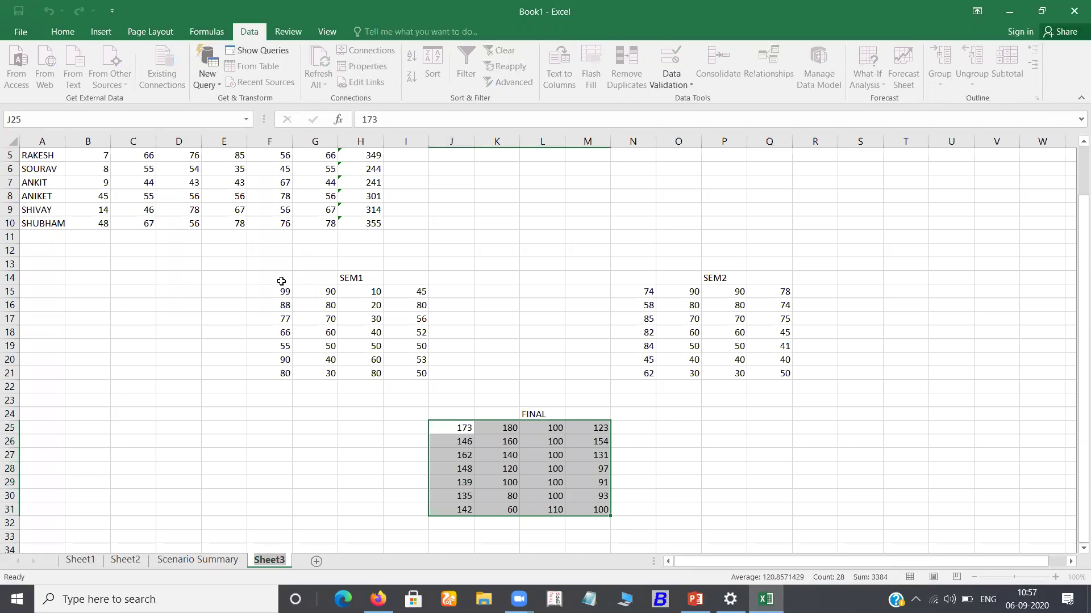
left_click(280, 301)
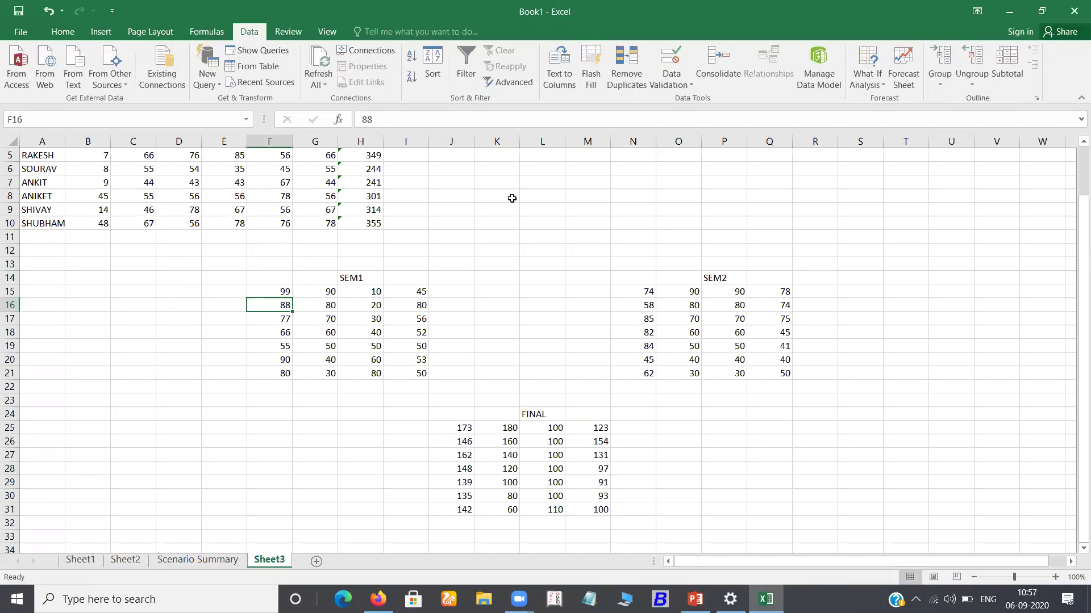
key("Up")
key("shift+Down")
key("shift+Down")
key("shift+Down")
key("shift+Down")
key("shift+Down")
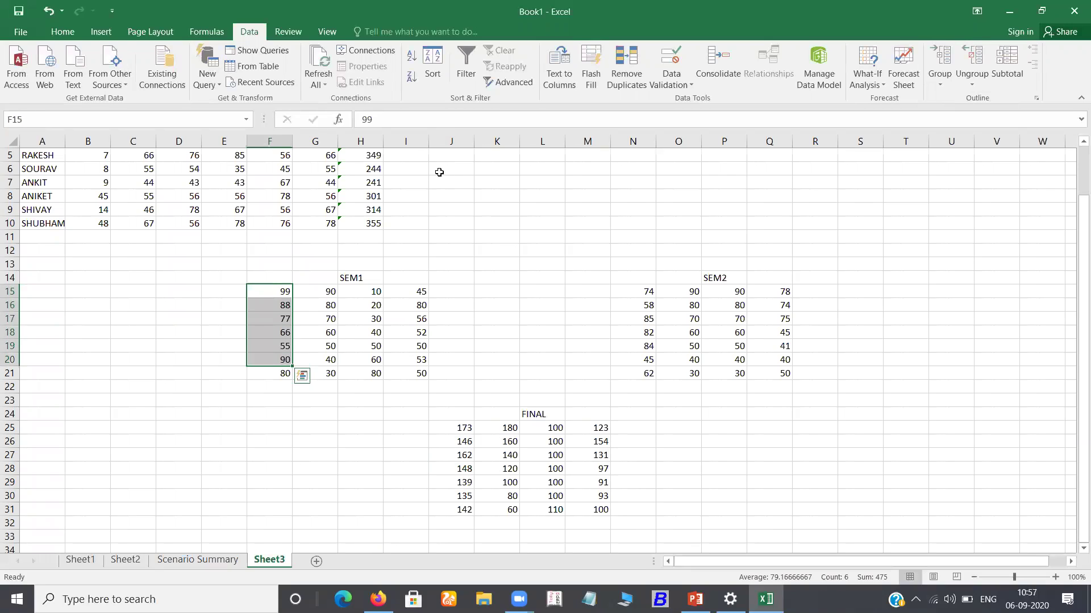
key("shift+Down")
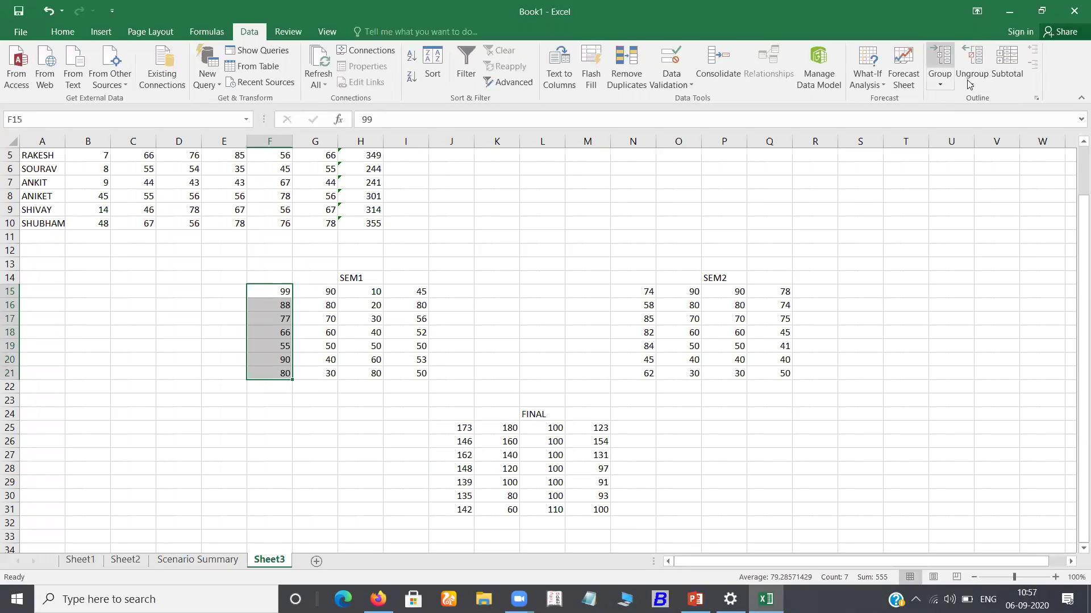
left_click(940, 85)
key("Escape")
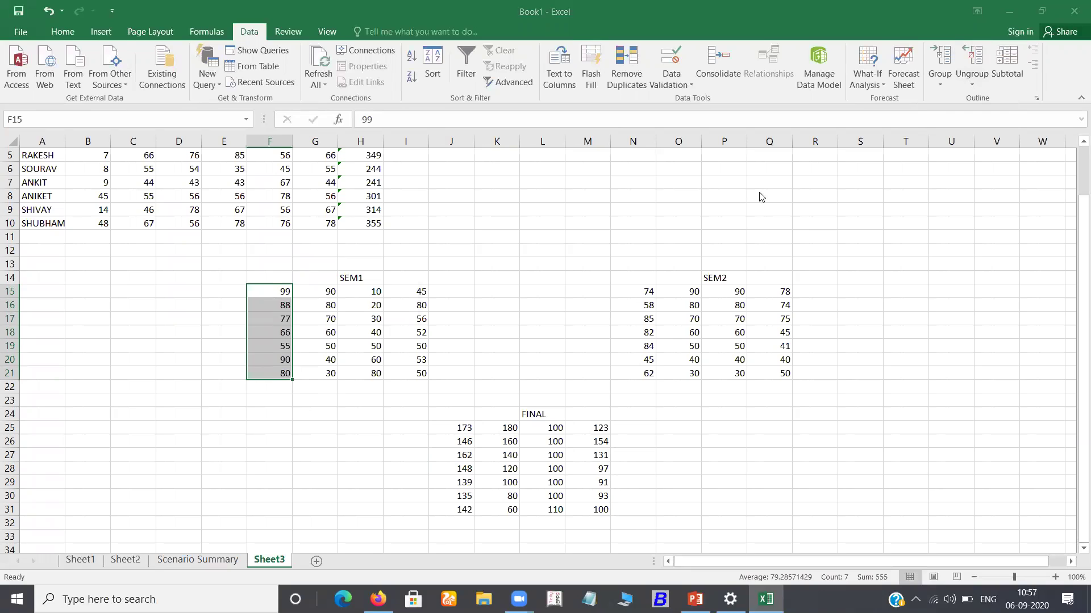
key("shift+alt+Right")
left_click(306, 311)
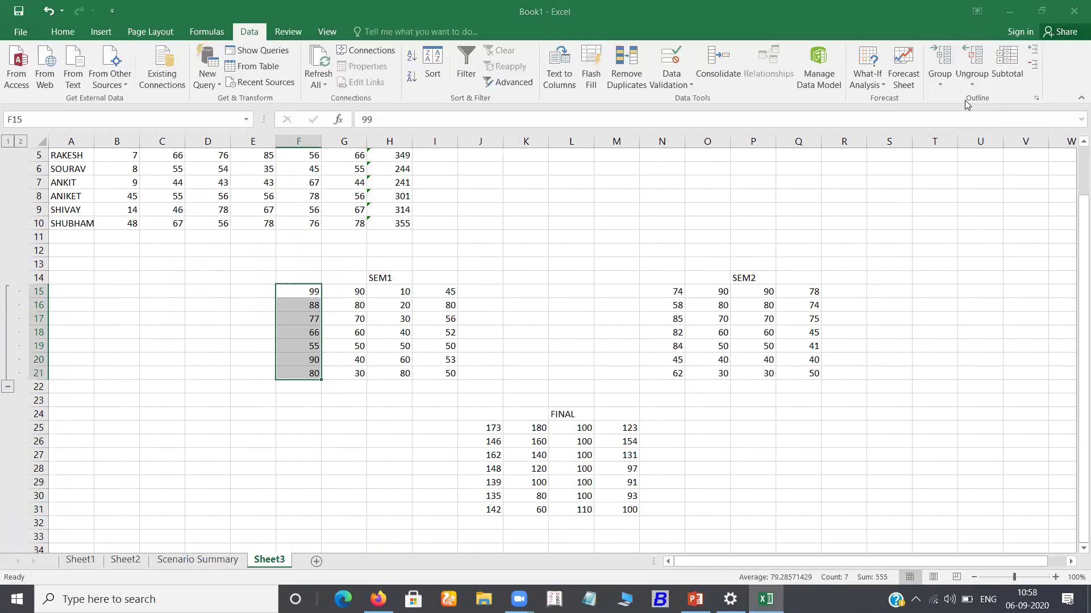
- Ungroup rows 15 to 21 of the SEM1 marks
key("shift+alt+Left")
left_click(316, 304)
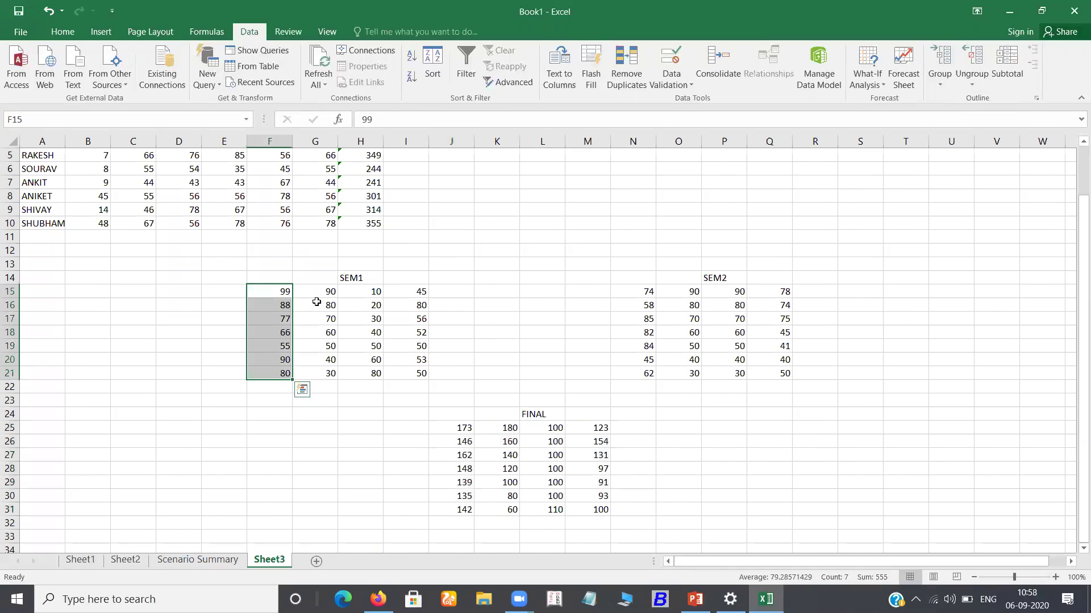